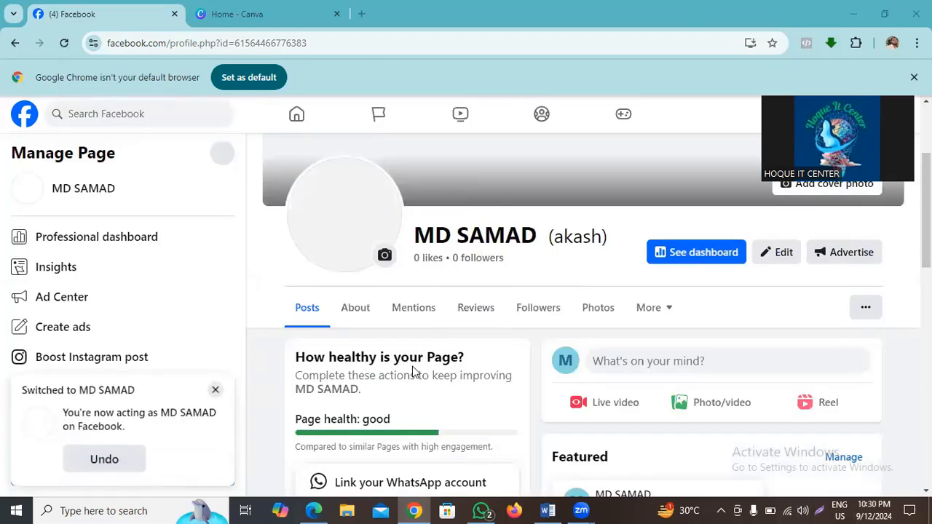
{"action": "scroll", "coordinate": [551, 292], "scroll_direction": "up", "scroll_amount": 1}
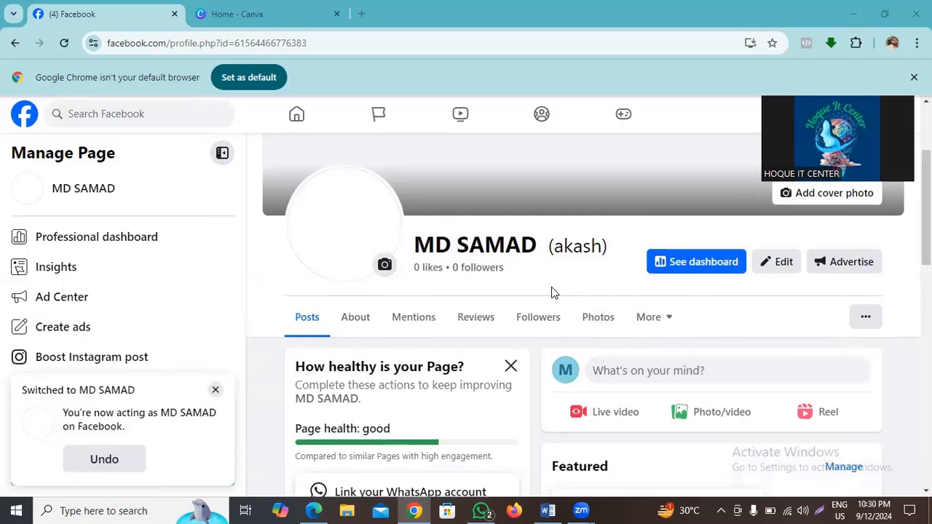
{"action": "scroll", "coordinate": [597, 314], "scroll_direction": "down", "scroll_amount": 2}
{"action": "scroll", "coordinate": [499, 325], "scroll_direction": "down", "scroll_amount": 4}
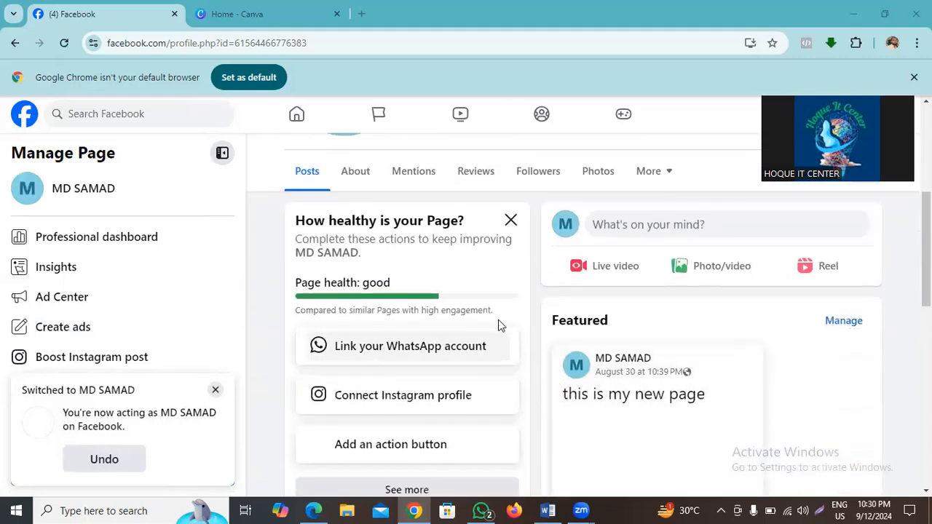
{"action": "scroll", "coordinate": [502, 345], "scroll_direction": "up", "scroll_amount": 3}
{"action": "scroll", "coordinate": [500, 339], "scroll_direction": "up", "scroll_amount": 5}
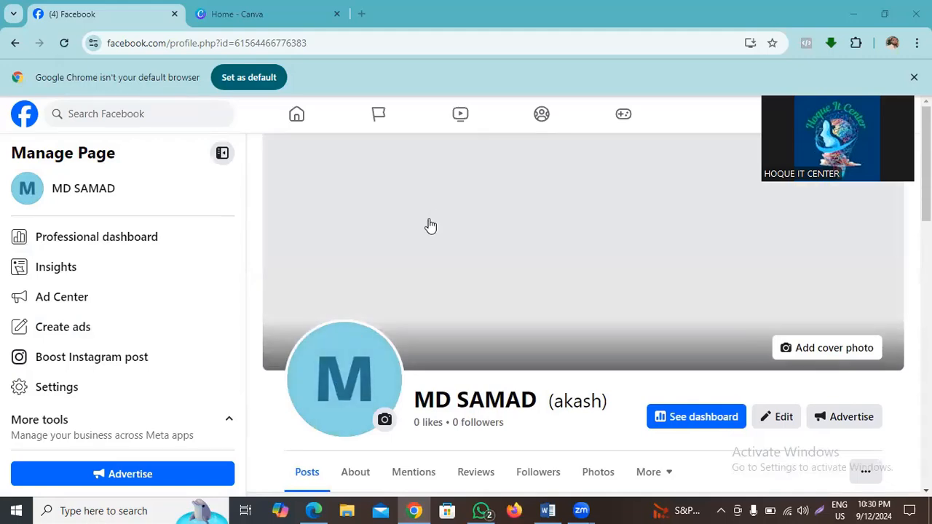
Switch from the Facebook Page in Chrome to the Microsoft Edge window with the Canva home page
{"action": "left_click", "coordinate": [849, 14]}
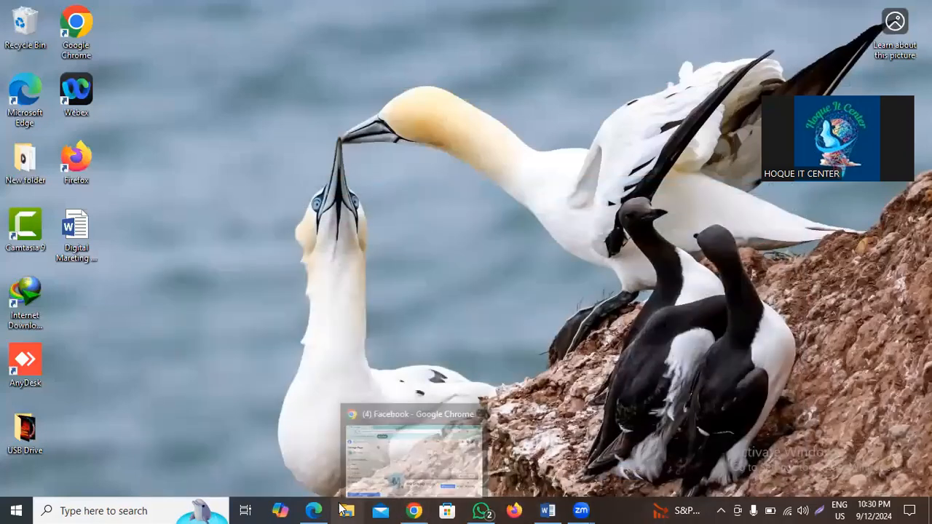
{"action": "mouse_move", "coordinate": [315, 509]}
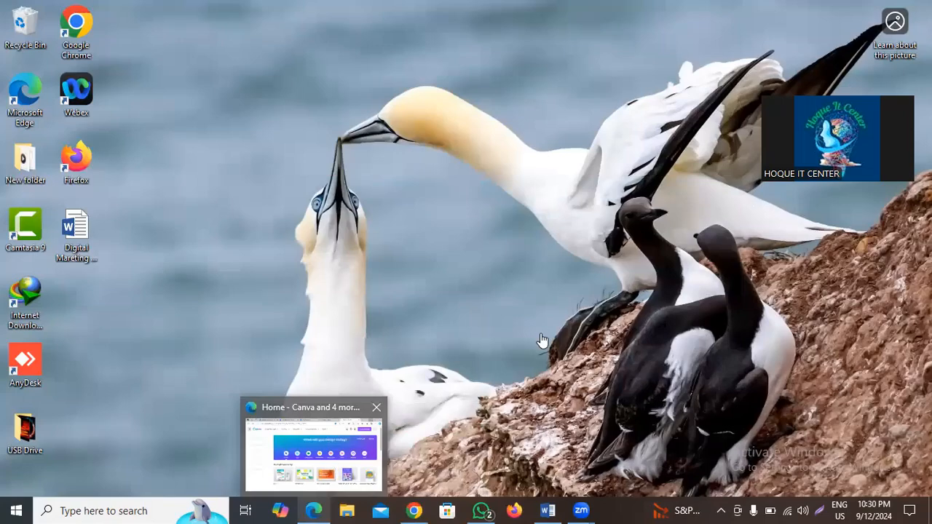
{"action": "left_click", "coordinate": [331, 462]}
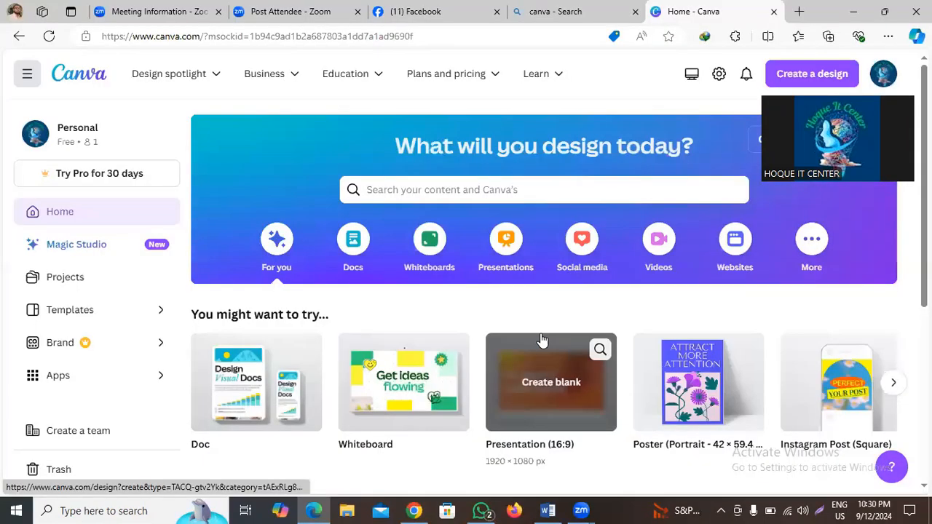
Search the web for "facebook cover photo size" in a new browser tab
{"action": "left_click", "coordinate": [799, 11]}
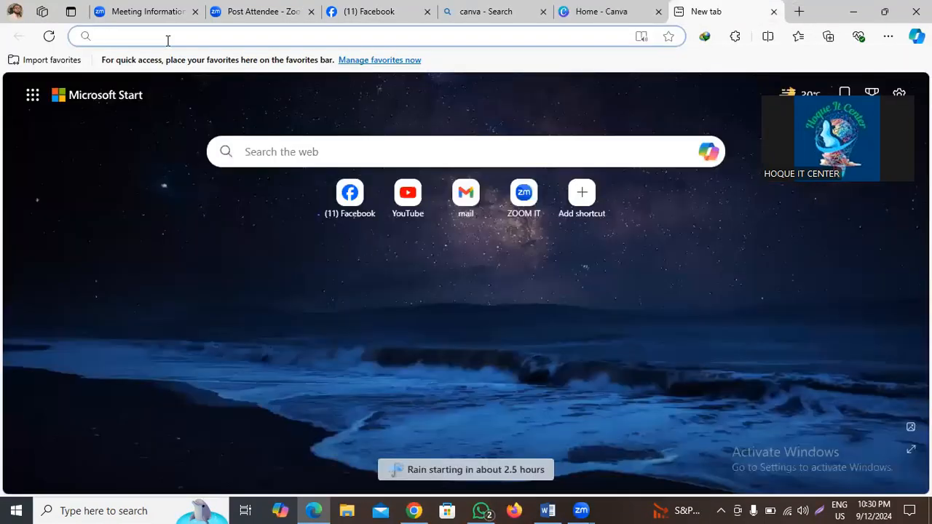
{"action": "left_click", "coordinate": [164, 37]}
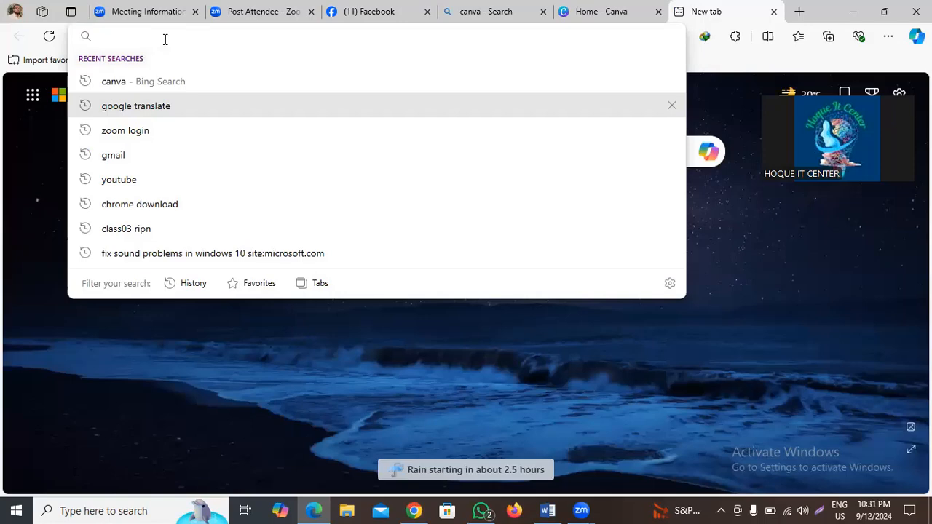
{"action": "type", "text": "FACEBOOK"}
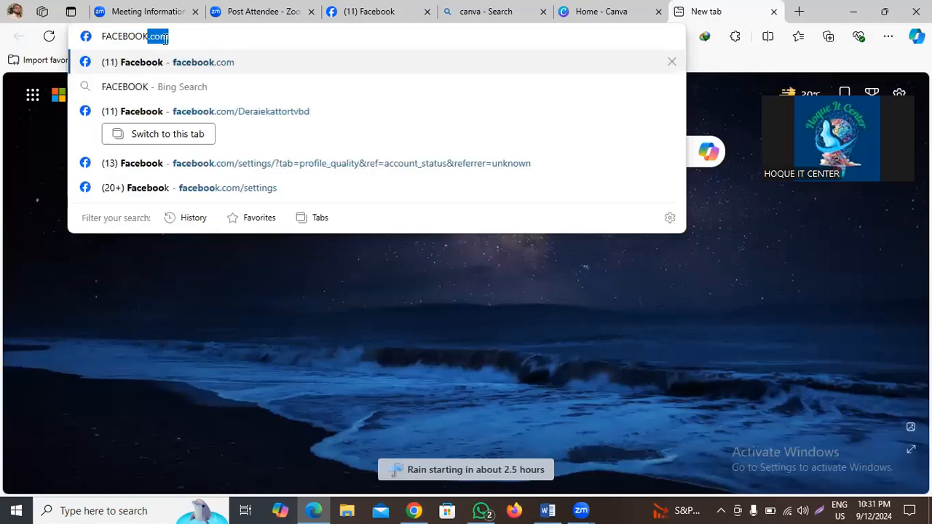
{"action": "type", "text": " CO"}
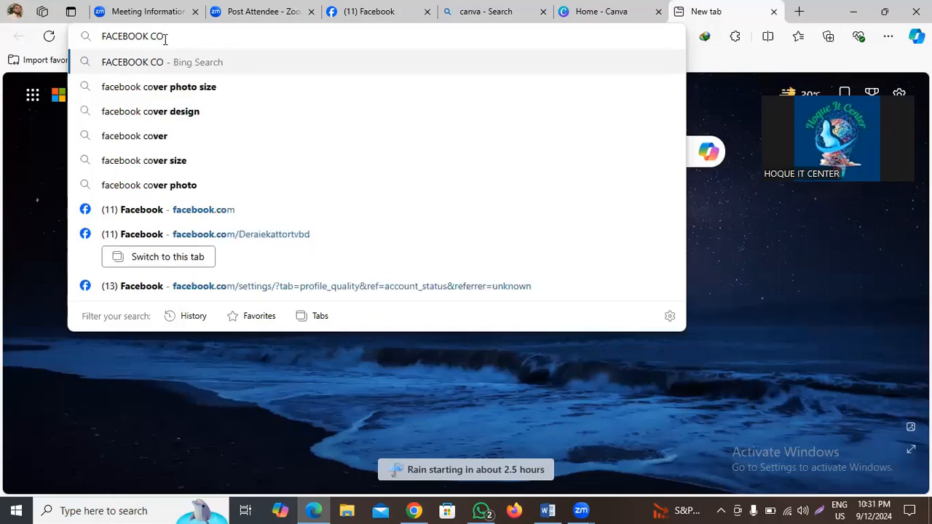
{"action": "type", "text": "VER"}
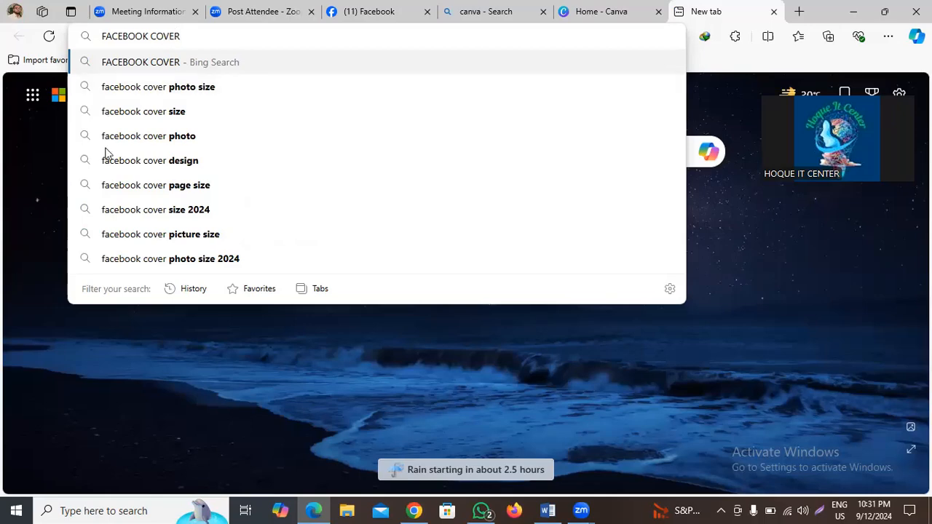
{"action": "left_click", "coordinate": [146, 87]}
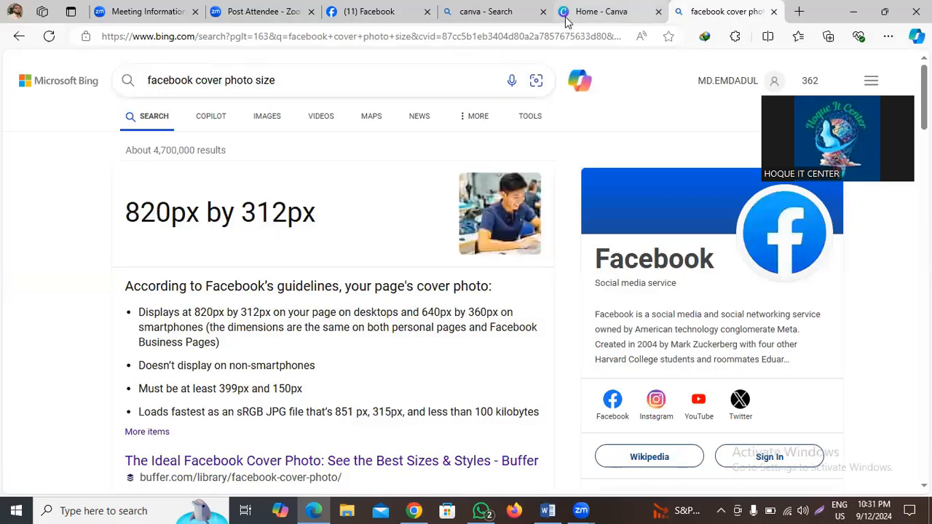
Create a new custom-size Canva design 820 px wide and 312 px high
{"action": "left_click", "coordinate": [590, 17]}
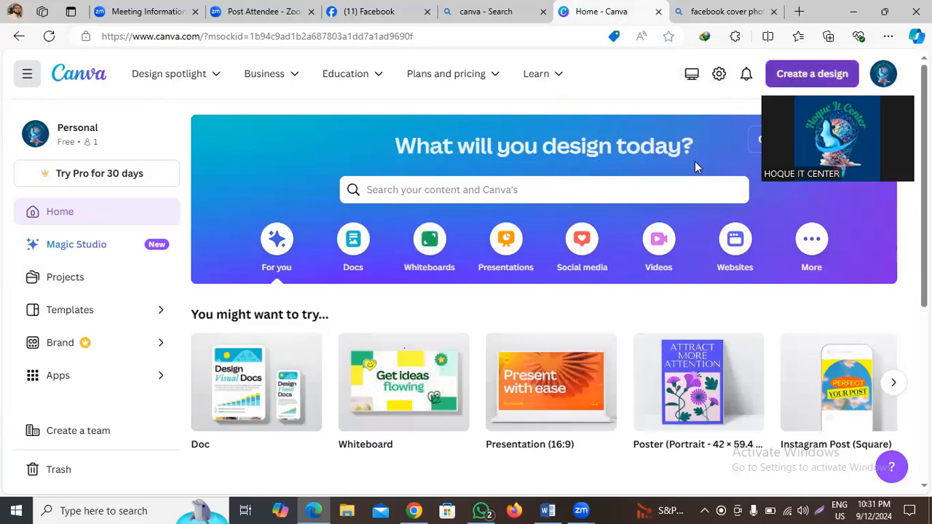
{"action": "left_click", "coordinate": [828, 67]}
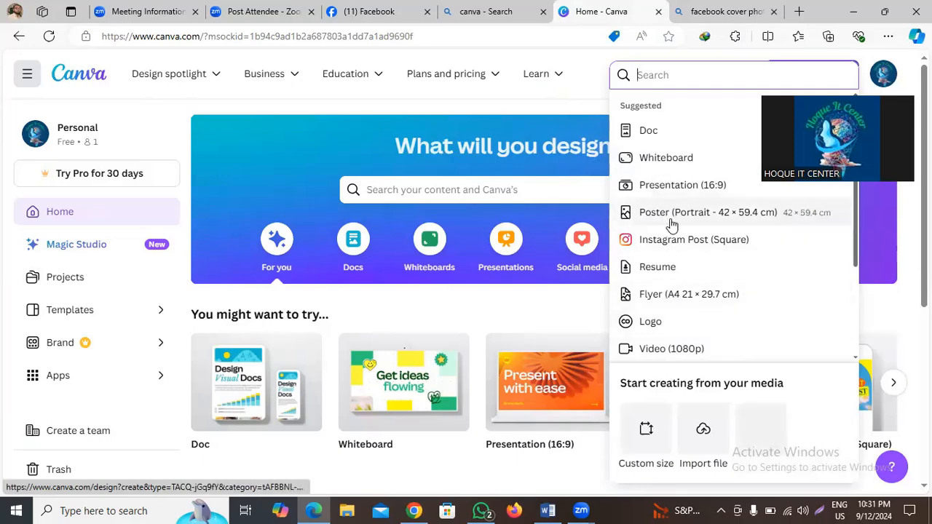
{"action": "scroll", "coordinate": [662, 327], "scroll_direction": "down", "scroll_amount": 3}
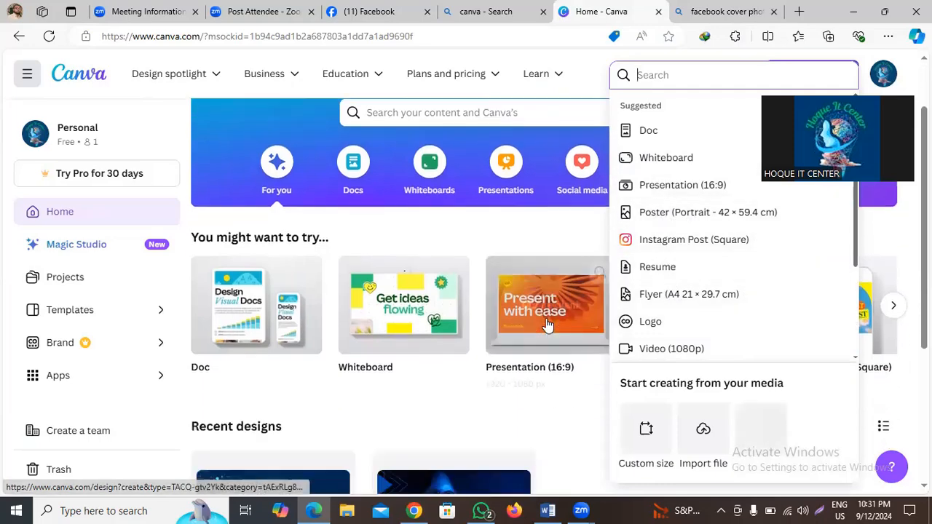
{"action": "left_click", "coordinate": [656, 438]}
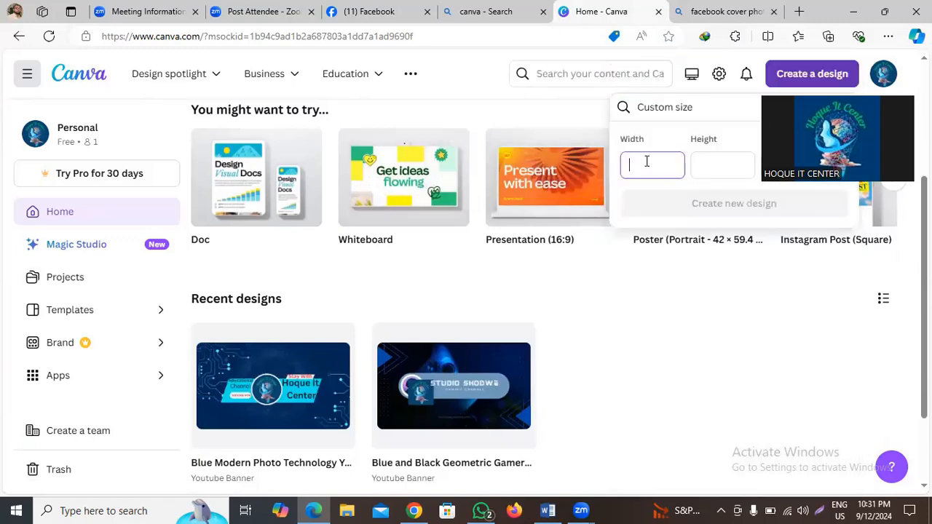
{"action": "type", "text": "820"}
{"action": "left_click", "coordinate": [700, 164]}
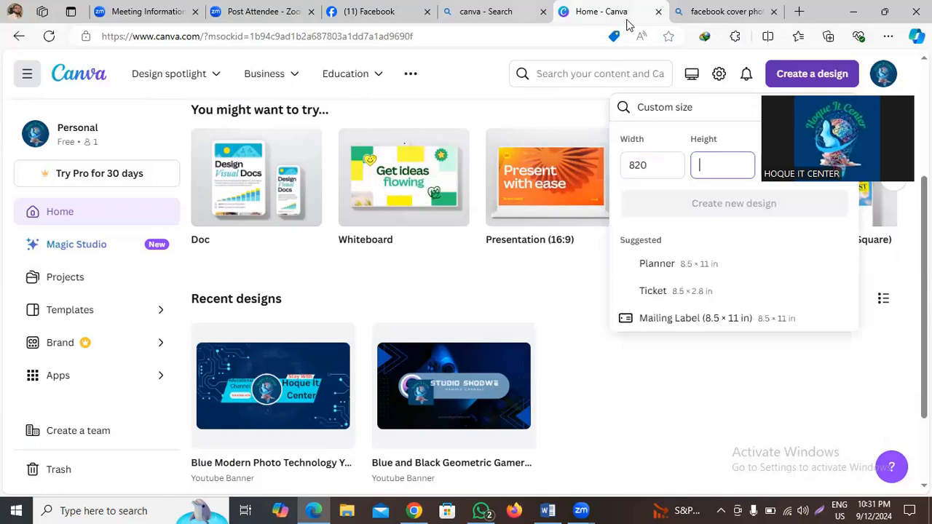
{"action": "left_click", "coordinate": [725, 11]}
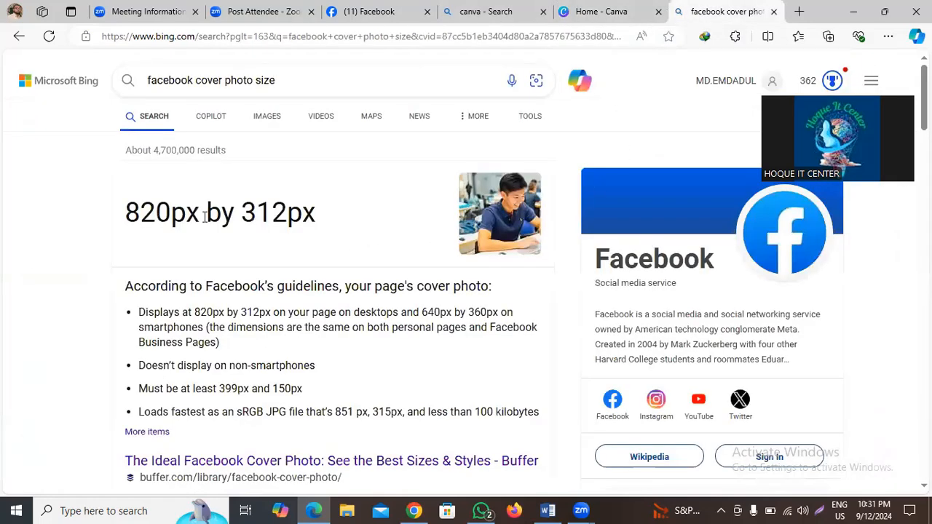
{"action": "left_click", "coordinate": [593, 18]}
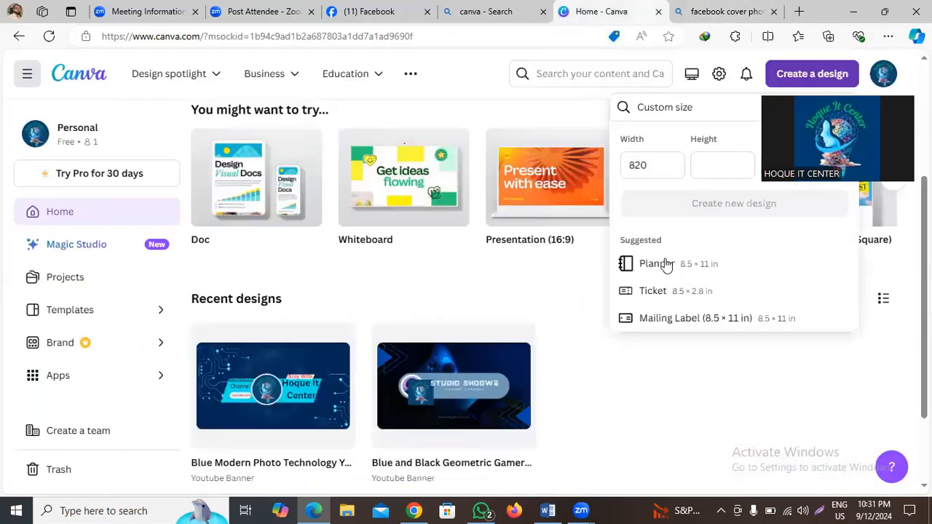
{"action": "left_click", "coordinate": [726, 168]}
{"action": "type", "text": "312"}
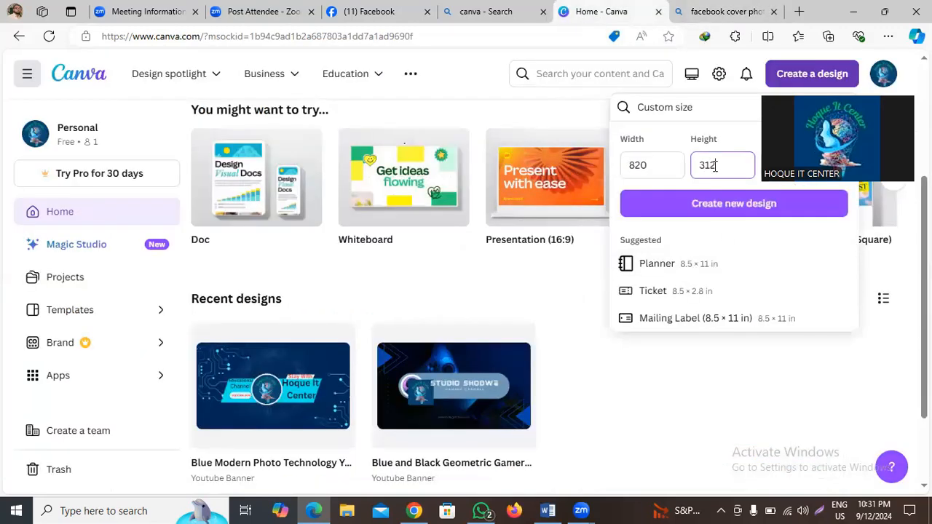
{"action": "left_click", "coordinate": [707, 203]}
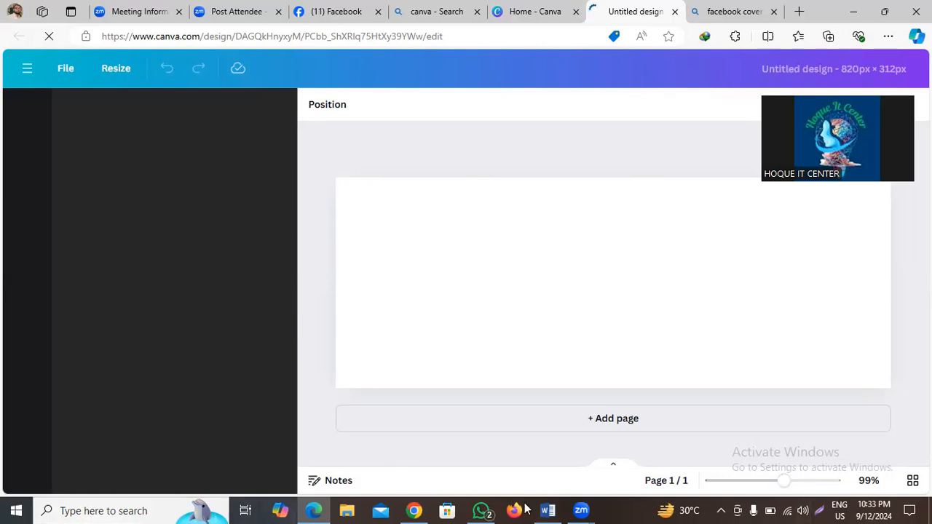
Browse the suggested templates for a layout that suits the blank cover page
{"action": "left_click", "coordinate": [576, 316]}
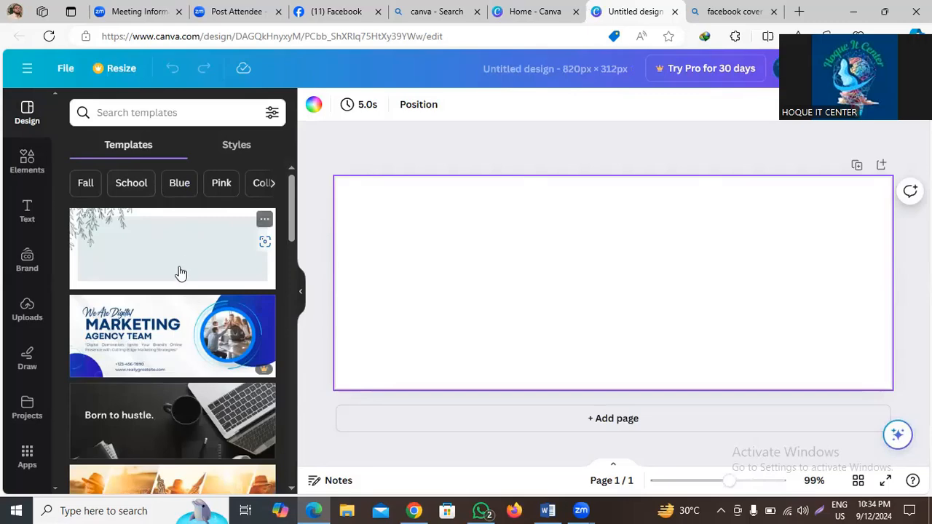
{"action": "scroll", "coordinate": [137, 378], "scroll_direction": "down", "scroll_amount": 2}
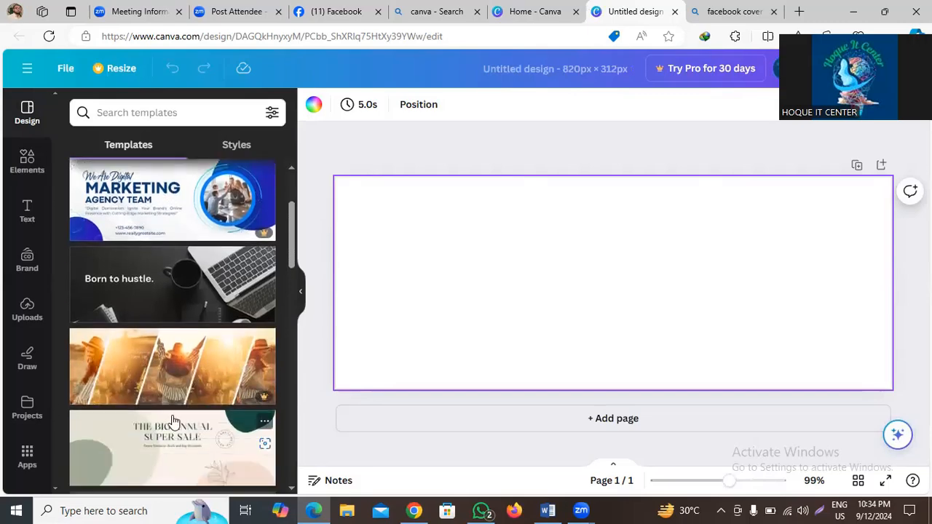
{"action": "scroll", "coordinate": [179, 418], "scroll_direction": "down", "scroll_amount": 2}
{"action": "scroll", "coordinate": [158, 289], "scroll_direction": "up", "scroll_amount": 4}
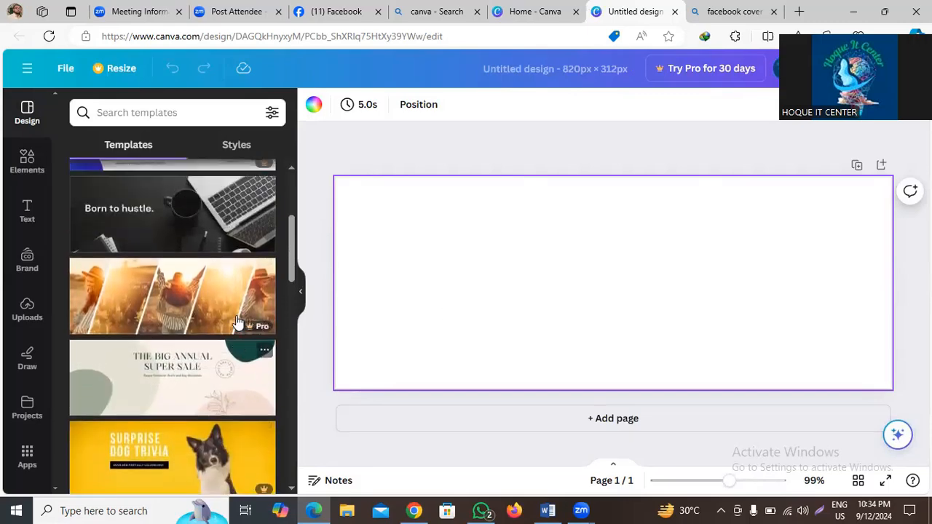
{"action": "scroll", "coordinate": [138, 235], "scroll_direction": "down", "scroll_amount": 5}
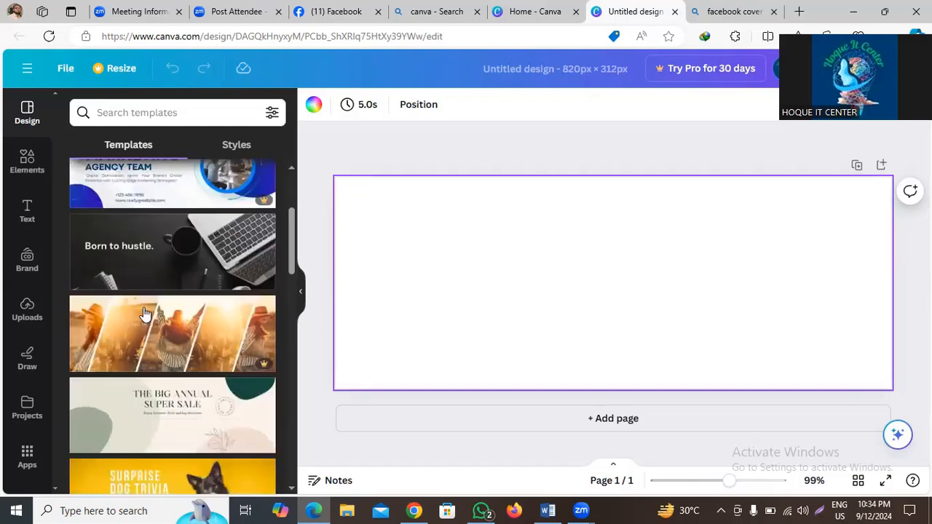
{"action": "scroll", "coordinate": [133, 347], "scroll_direction": "down", "scroll_amount": 3}
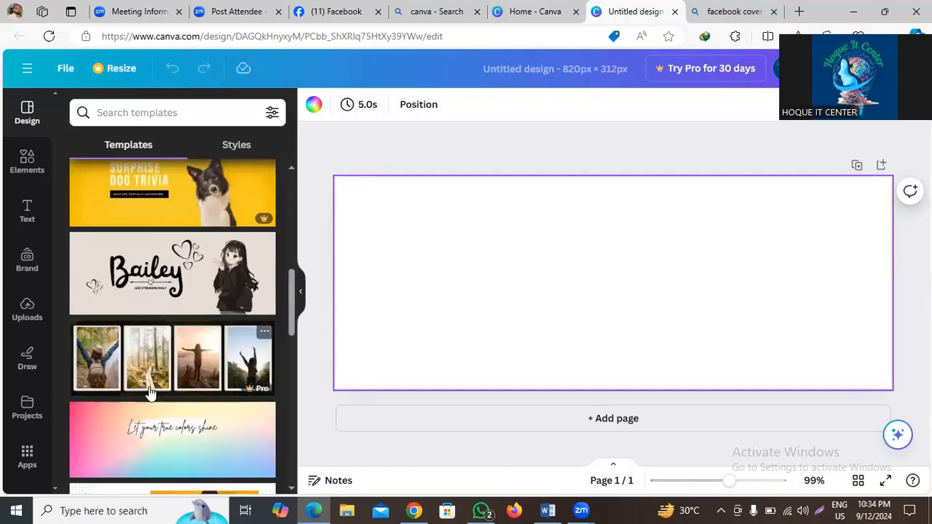
{"action": "scroll", "coordinate": [150, 386], "scroll_direction": "down", "scroll_amount": 3}
{"action": "scroll", "coordinate": [161, 433], "scroll_direction": "down", "scroll_amount": 4}
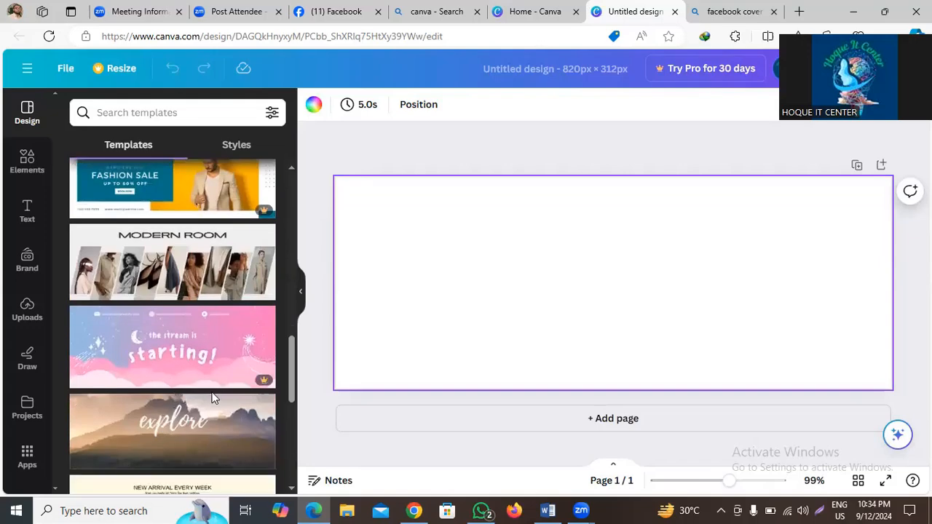
{"action": "scroll", "coordinate": [226, 379], "scroll_direction": "down", "scroll_amount": 3}
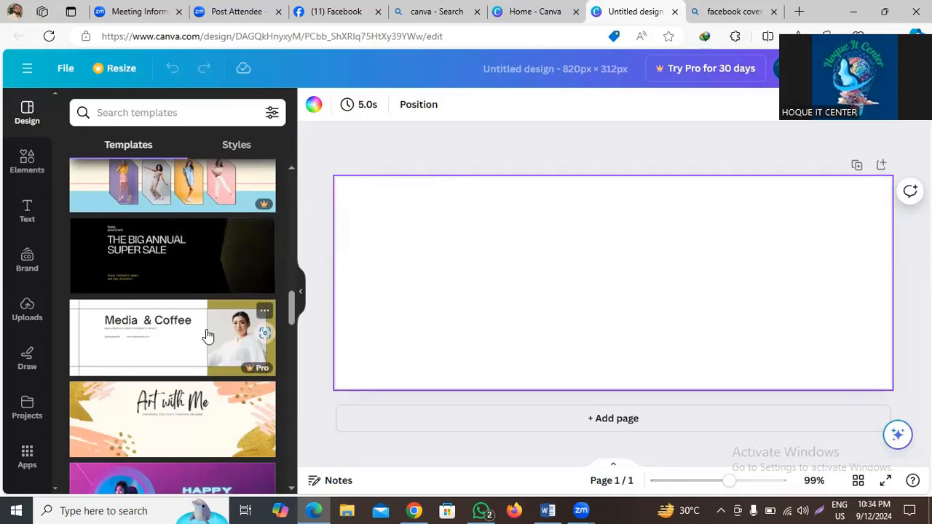
{"action": "scroll", "coordinate": [175, 422], "scroll_direction": "down", "scroll_amount": 3}
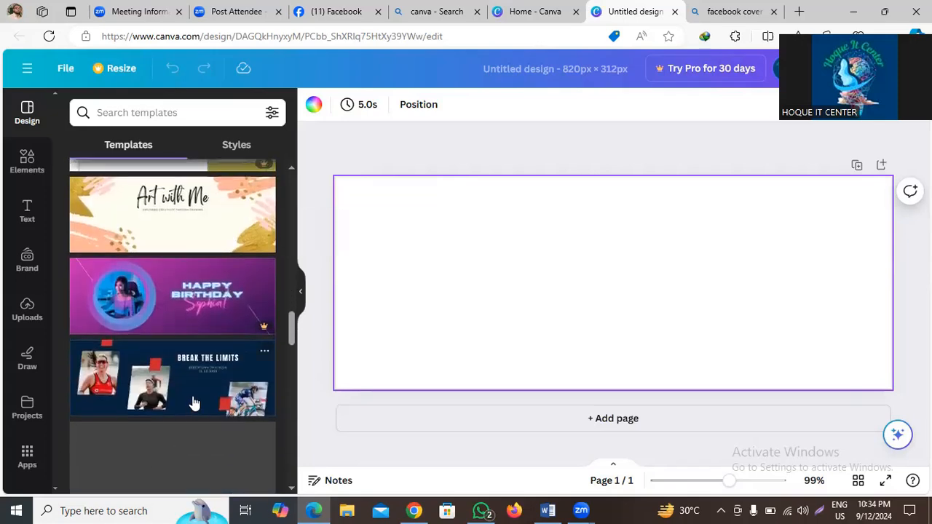
{"action": "scroll", "coordinate": [194, 401], "scroll_direction": "down", "scroll_amount": 2}
{"action": "scroll", "coordinate": [197, 400], "scroll_direction": "up", "scroll_amount": 1}
{"action": "scroll", "coordinate": [175, 328], "scroll_direction": "up", "scroll_amount": 5}
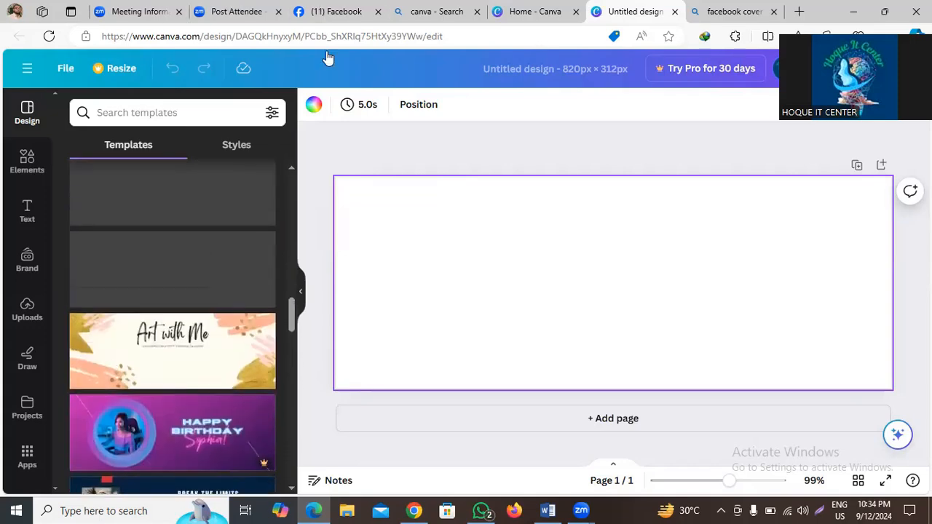
{"action": "scroll", "coordinate": [165, 280], "scroll_direction": "up", "scroll_amount": 3}
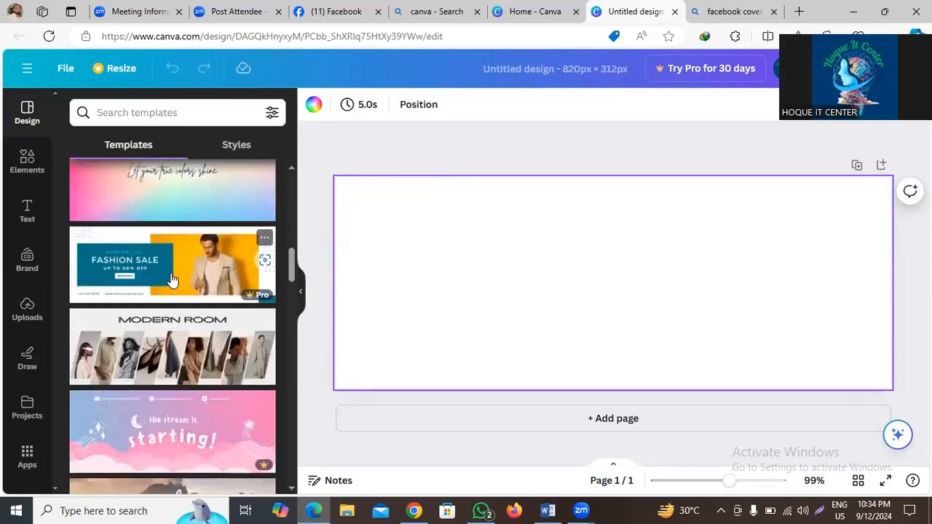
{"action": "scroll", "coordinate": [224, 263], "scroll_direction": "up", "scroll_amount": 3}
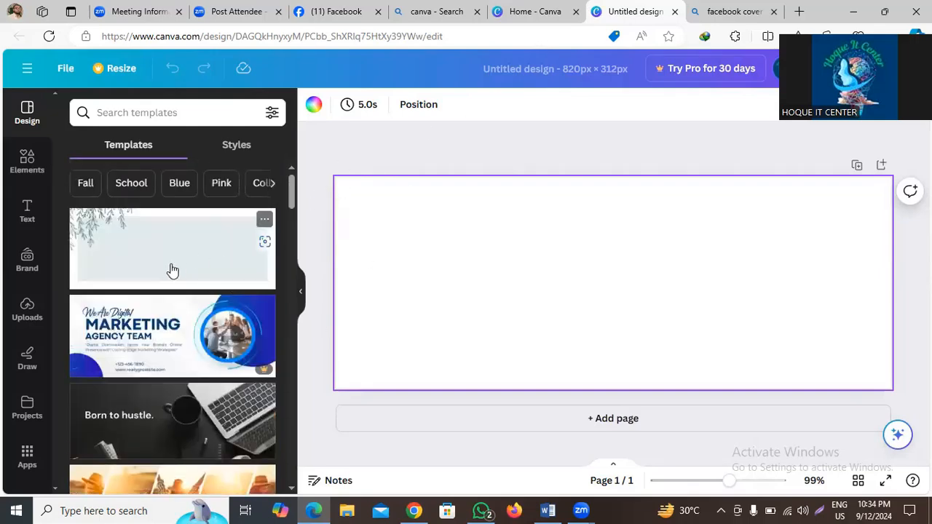
Apply the pale green template with hanging leaves to the blank page and shift its leaf illustration slightly down
{"action": "left_click_drag", "start_coordinate": [149, 267], "coordinate": [427, 272]}
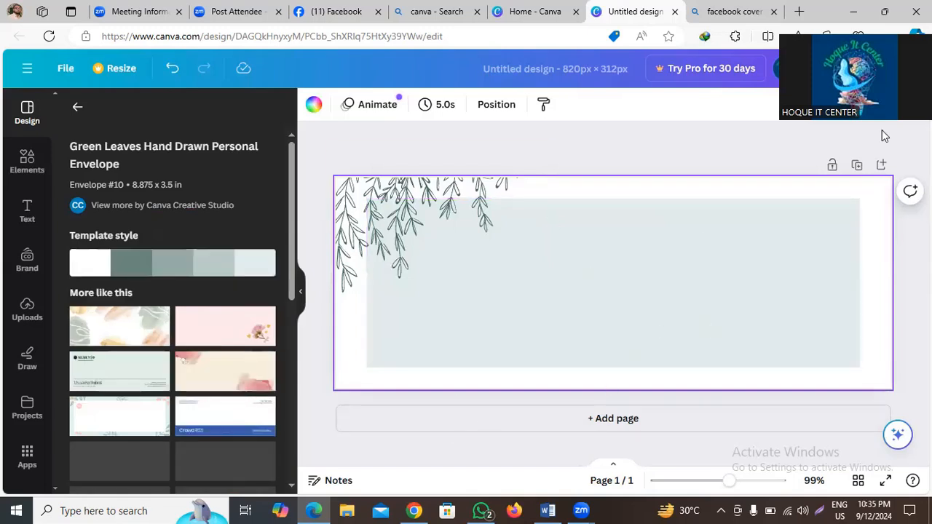
{"action": "scroll", "coordinate": [173, 414], "scroll_direction": "down", "scroll_amount": 2}
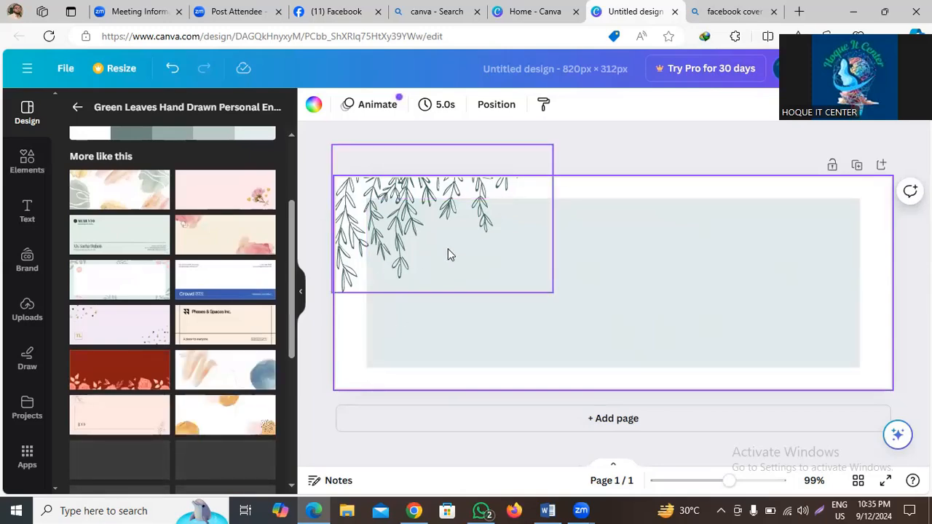
{"action": "mouse_move", "coordinate": [454, 232]}
{"action": "left_mouse_down"}
{"action": "mouse_move", "coordinate": [500, 306]}
{"action": "mouse_move", "coordinate": [457, 250]}
{"action": "left_mouse_up"}
Look through the similar templates and try to apply the blue and white digital marketing agency team template from the full list
{"action": "scroll", "coordinate": [212, 396], "scroll_direction": "down", "scroll_amount": 1}
{"action": "scroll", "coordinate": [212, 397], "scroll_direction": "down", "scroll_amount": 2}
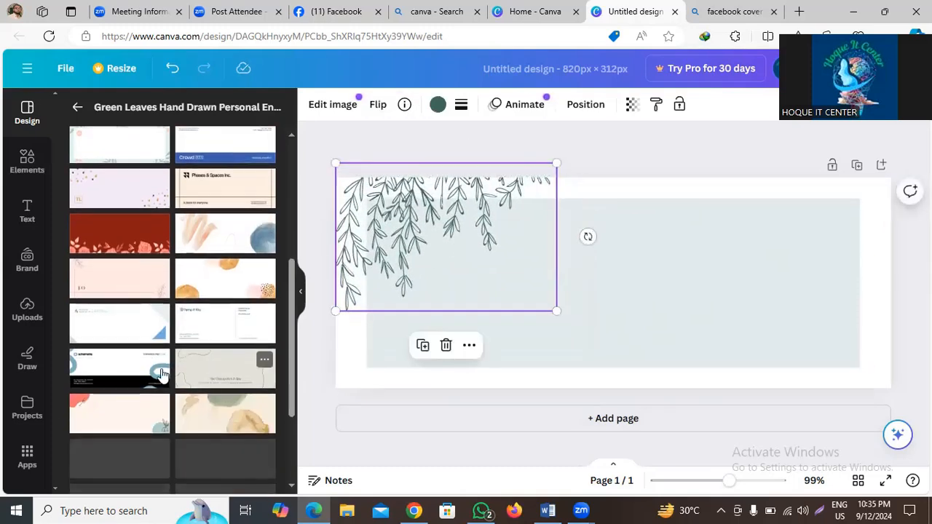
{"action": "scroll", "coordinate": [167, 407], "scroll_direction": "down", "scroll_amount": 1}
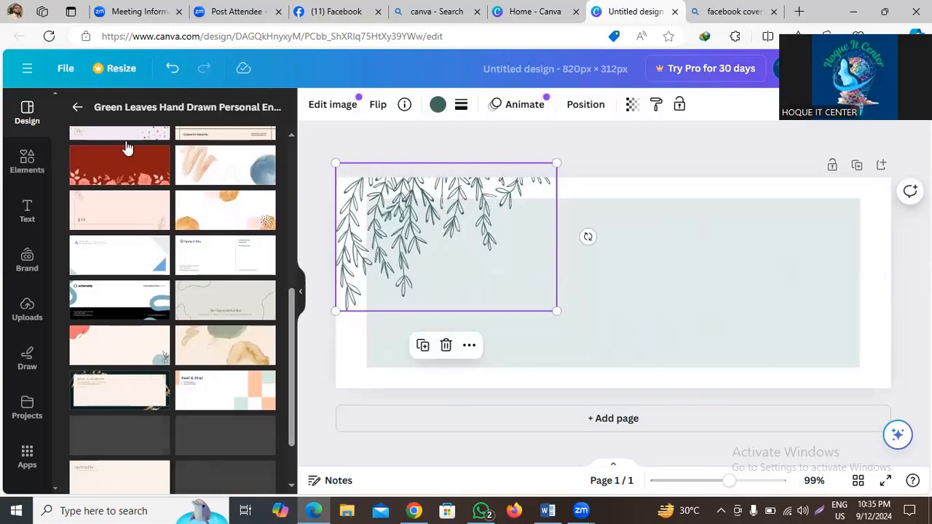
{"action": "scroll", "coordinate": [172, 455], "scroll_direction": "down", "scroll_amount": 1}
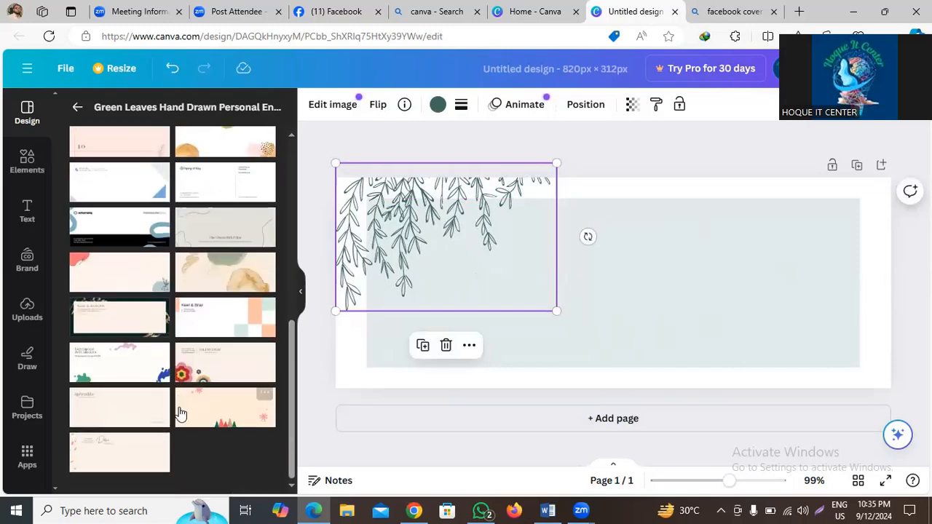
{"action": "left_click", "coordinate": [78, 109]}
{"action": "scroll", "coordinate": [134, 400], "scroll_direction": "down", "scroll_amount": 2}
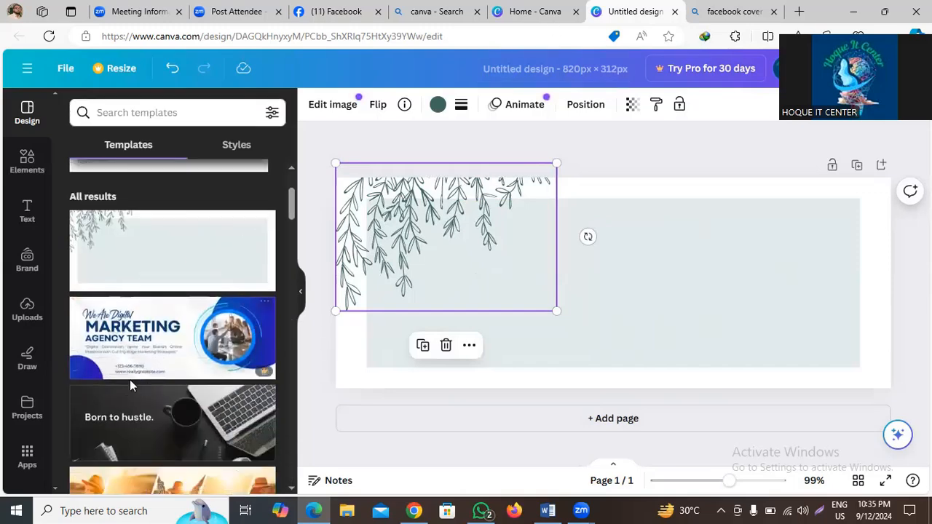
{"action": "left_click", "coordinate": [132, 338]}
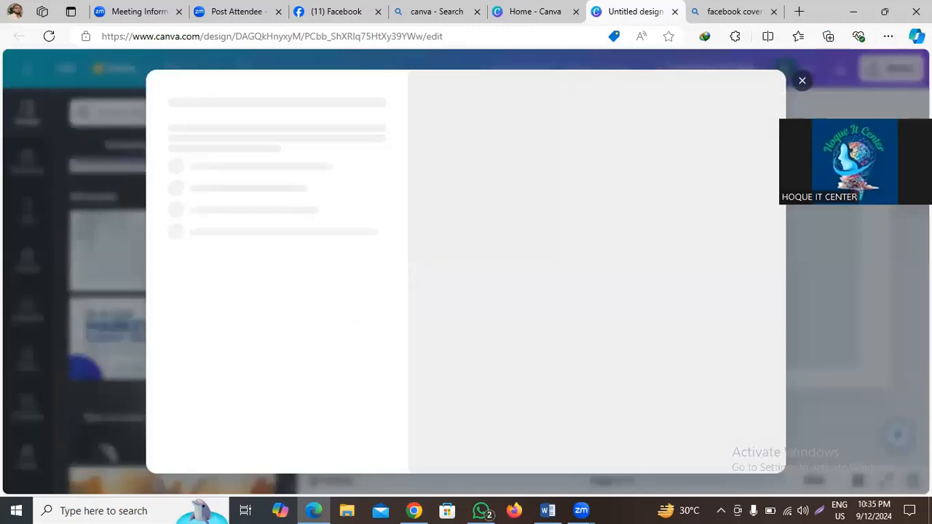
{"action": "left_click", "coordinate": [800, 80]}
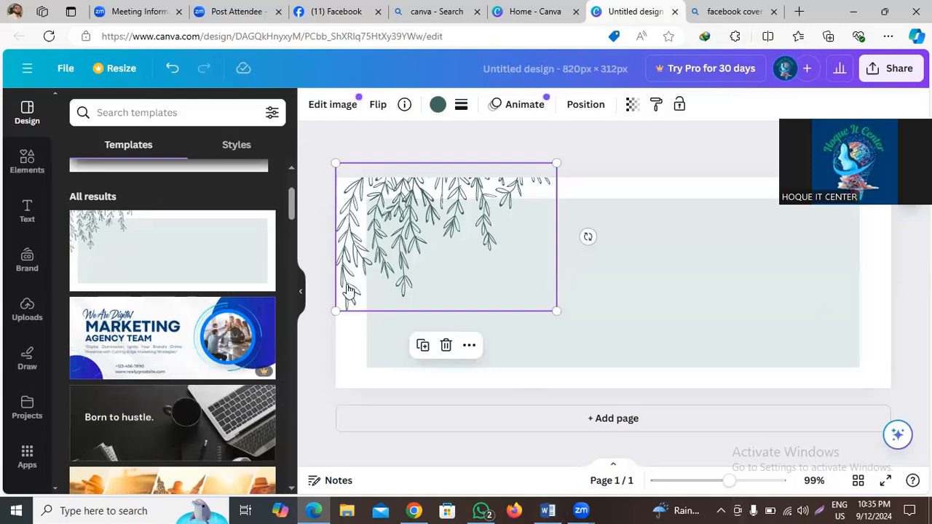
Replace the leaf layout on the page with the black flatlay "Born to hustle." template
{"action": "scroll", "coordinate": [243, 277], "scroll_direction": "down", "scroll_amount": 3}
{"action": "scroll", "coordinate": [197, 378], "scroll_direction": "down", "scroll_amount": 2}
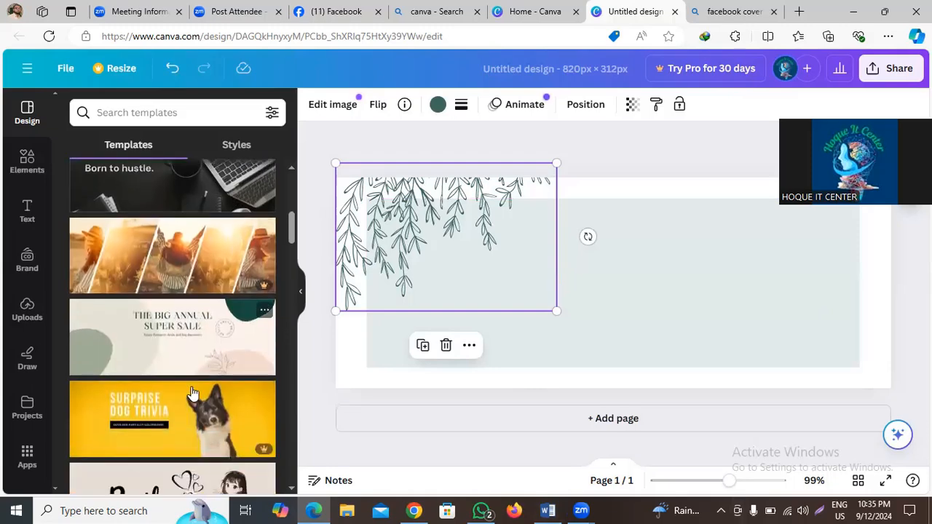
{"action": "scroll", "coordinate": [208, 348], "scroll_direction": "up", "scroll_amount": 5}
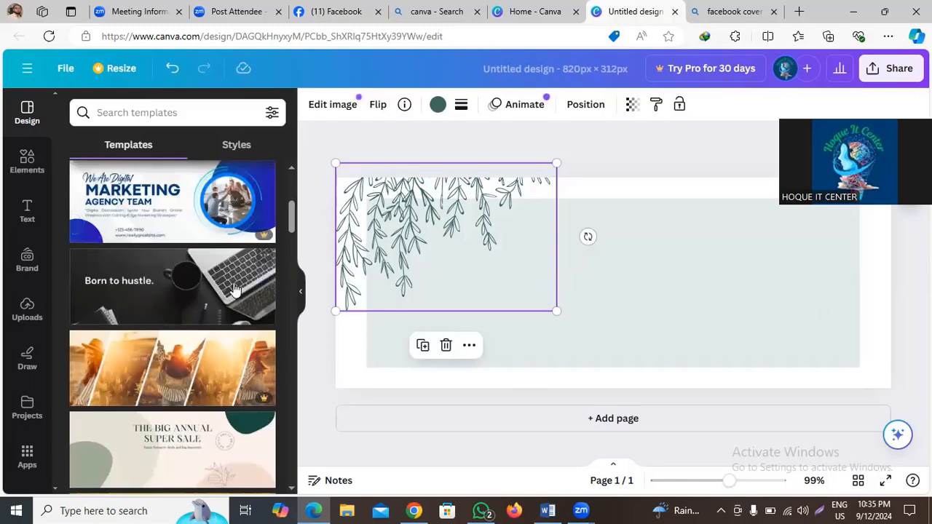
{"action": "left_click_drag", "start_coordinate": [180, 309], "coordinate": [546, 274]}
{"action": "mouse_move", "coordinate": [615, 277]}
{"action": "left_mouse_down"}
{"action": "mouse_move", "coordinate": [595, 276]}
{"action": "mouse_move", "coordinate": [601, 284]}
{"action": "left_mouse_up"}
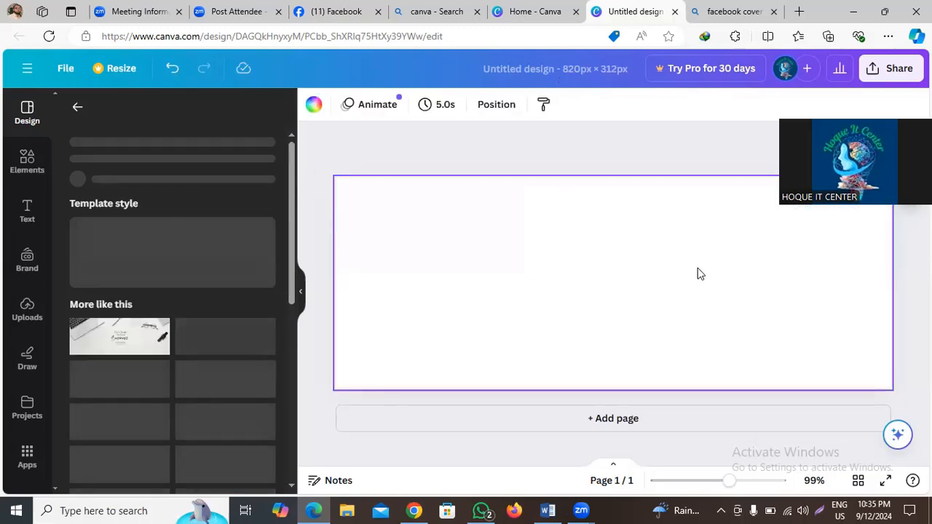
Delete the applied template's image and its grid to leave the page blank
{"action": "left_click", "coordinate": [616, 303]}
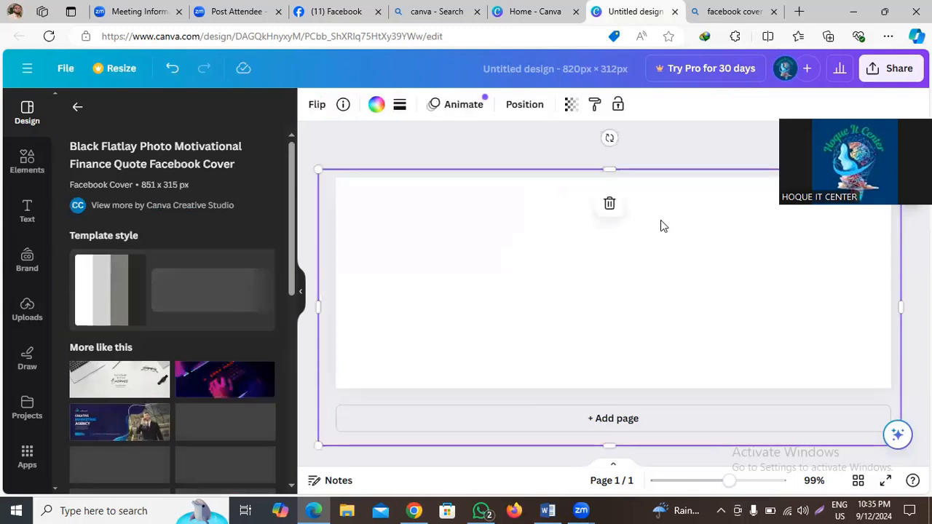
{"action": "left_click", "coordinate": [609, 204]}
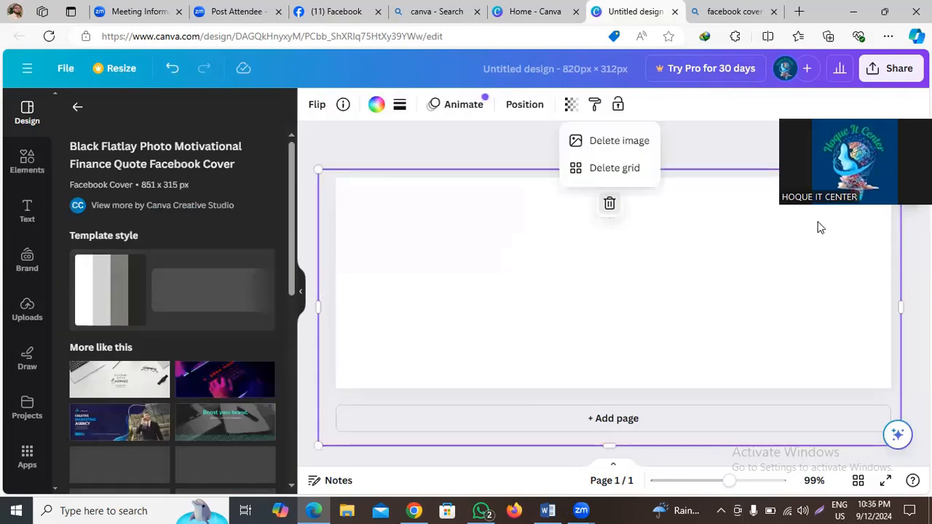
{"action": "left_click", "coordinate": [605, 149]}
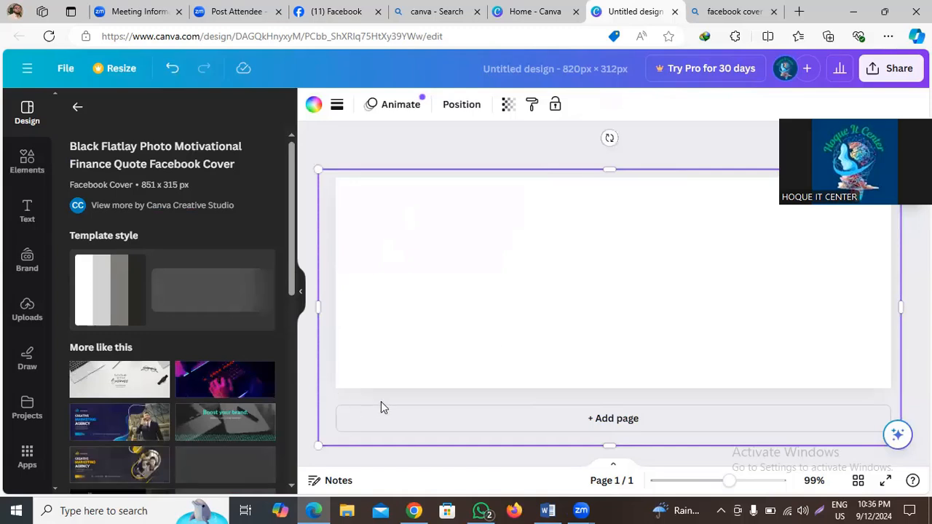
{"action": "left_click_drag", "start_coordinate": [744, 275], "coordinate": [181, 507]}
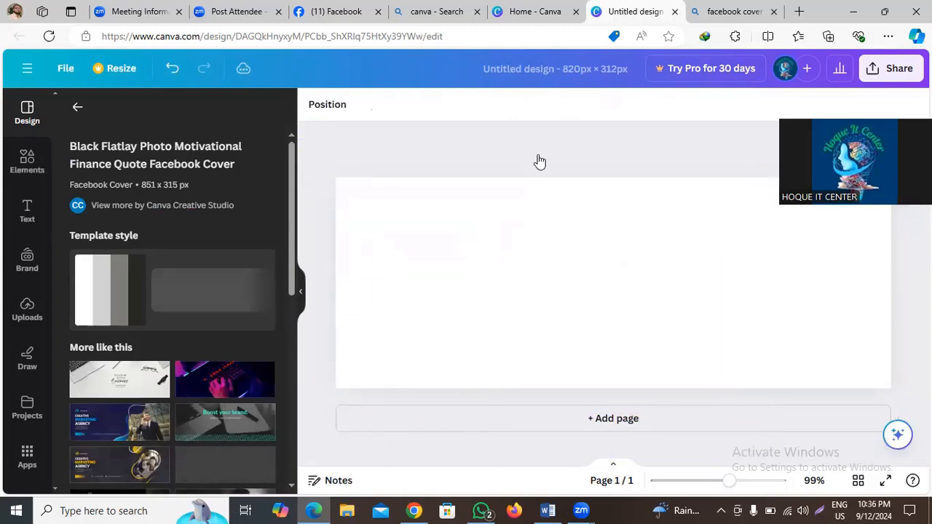
{"action": "left_click", "coordinate": [657, 258]}
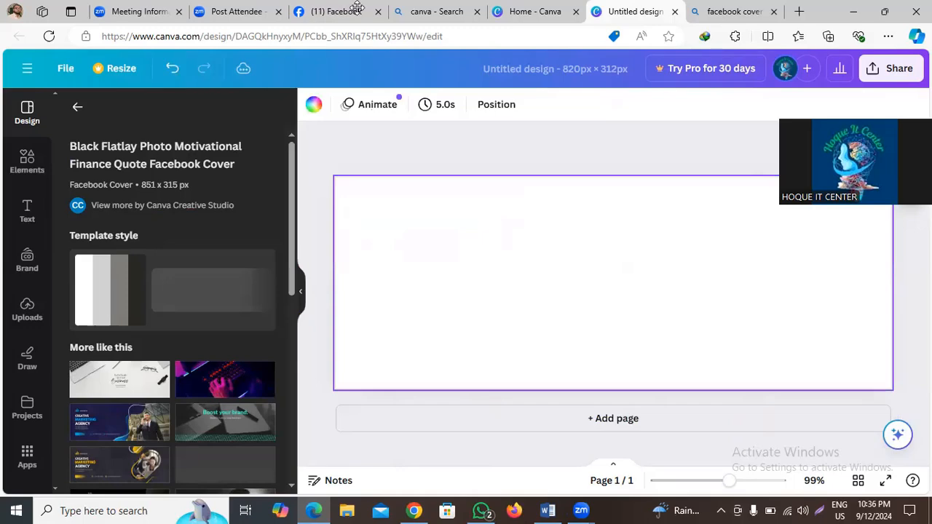
Examine the Elements library's suggested keywords and its shapes, graphics, stickers, AI image and photo categories
{"action": "left_click", "coordinate": [77, 107]}
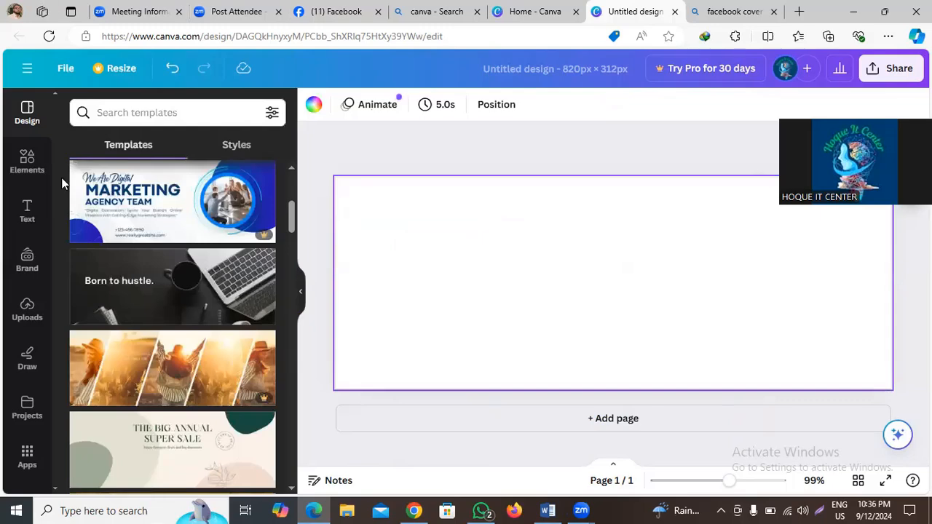
{"action": "left_click", "coordinate": [24, 165]}
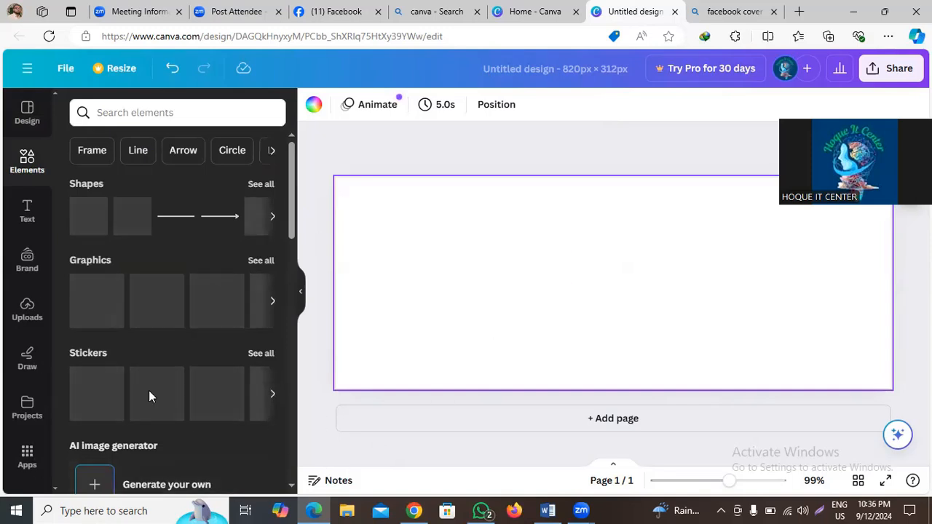
{"action": "scroll", "coordinate": [147, 400], "scroll_direction": "down", "scroll_amount": 3}
{"action": "scroll", "coordinate": [172, 367], "scroll_direction": "down", "scroll_amount": 3}
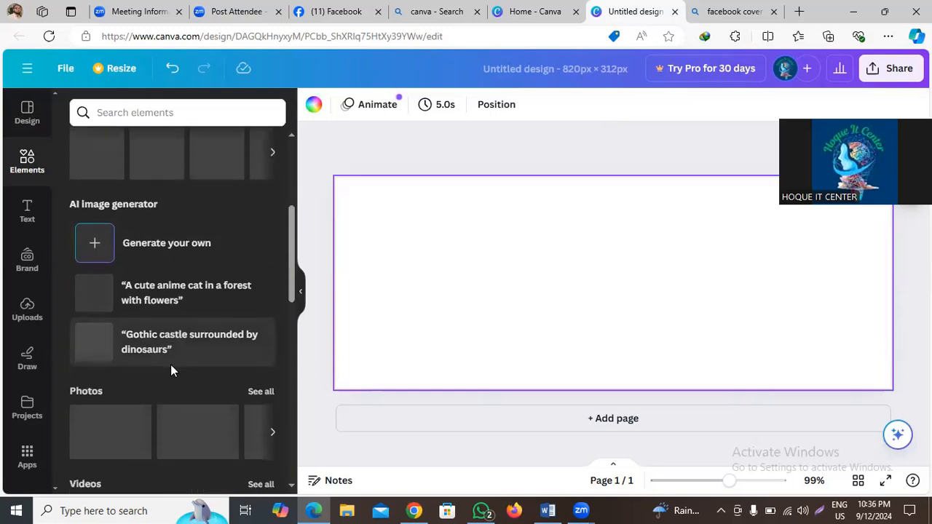
{"action": "scroll", "coordinate": [161, 338], "scroll_direction": "up", "scroll_amount": 5}
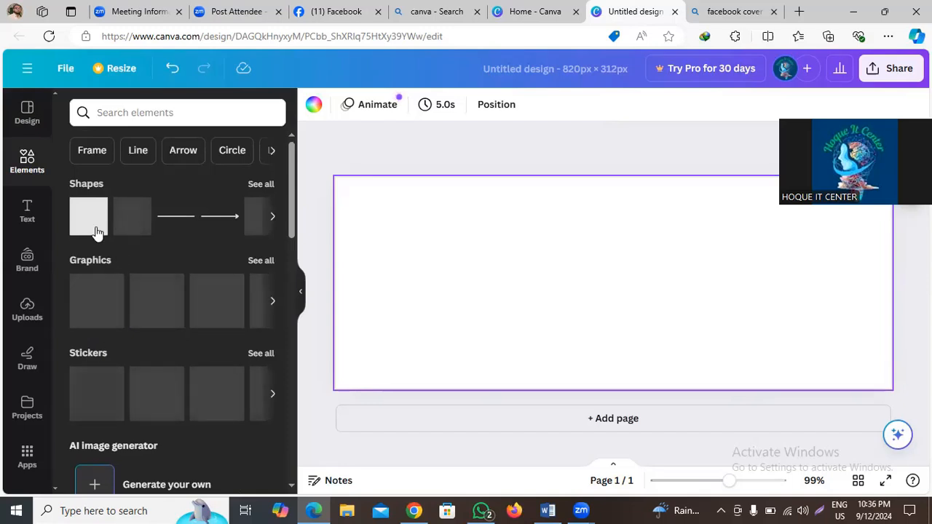
{"action": "left_click", "coordinate": [271, 218]}
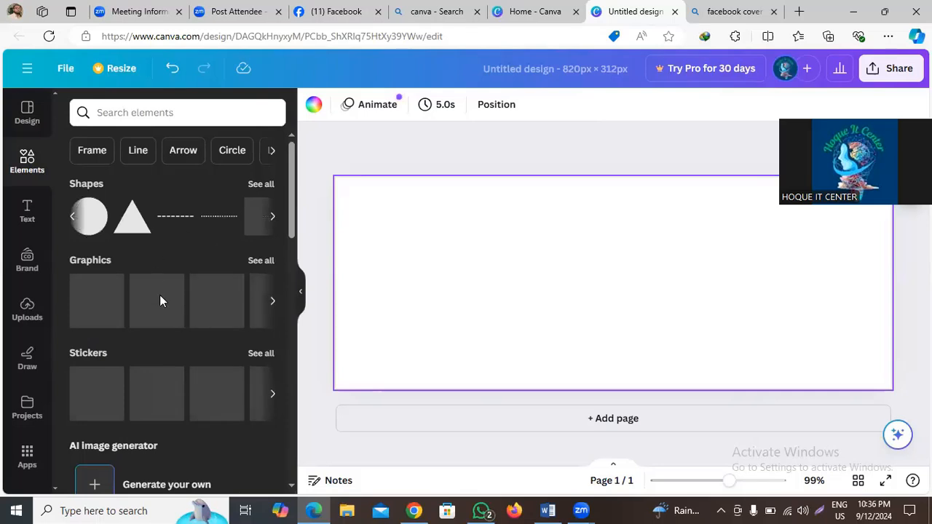
{"action": "scroll", "coordinate": [160, 301], "scroll_direction": "down", "scroll_amount": 3}
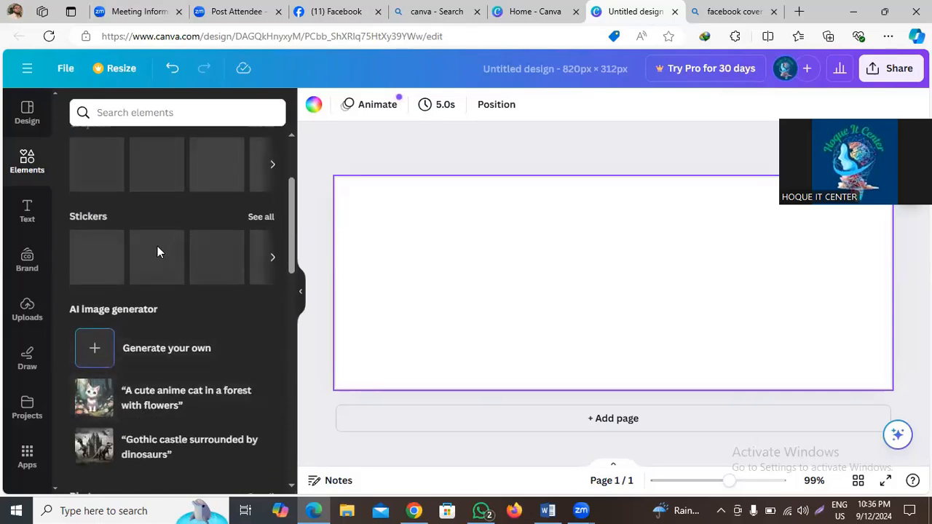
{"action": "scroll", "coordinate": [150, 218], "scroll_direction": "down", "scroll_amount": 2}
{"action": "scroll", "coordinate": [149, 198], "scroll_direction": "up", "scroll_amount": 5}
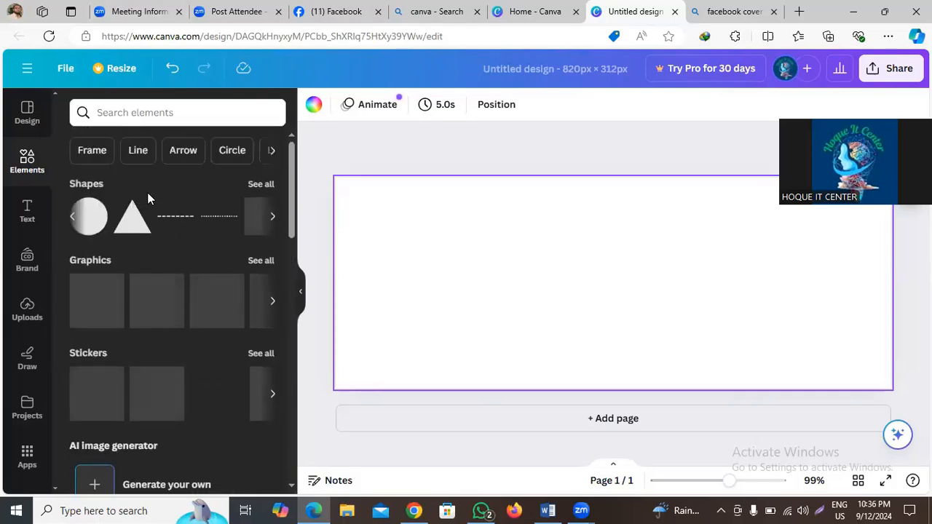
{"action": "left_click", "coordinate": [275, 150]}
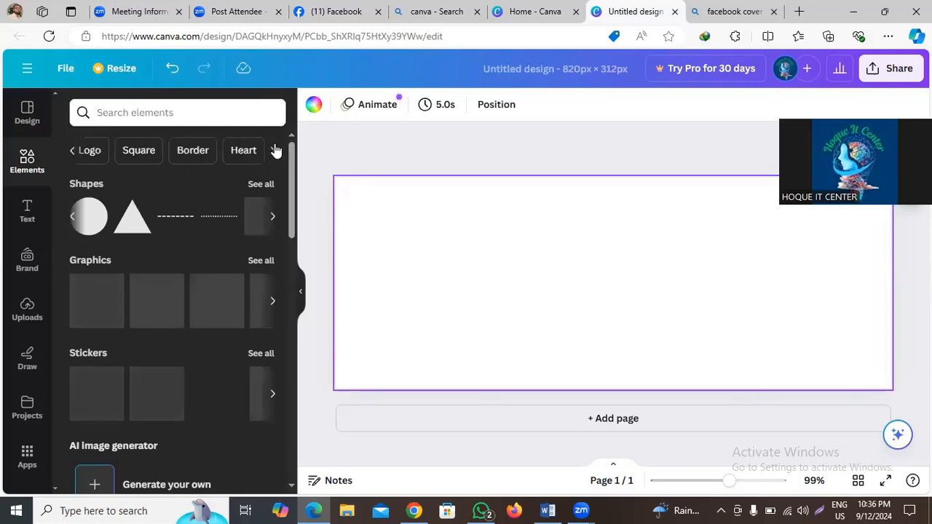
{"action": "left_click", "coordinate": [275, 150]}
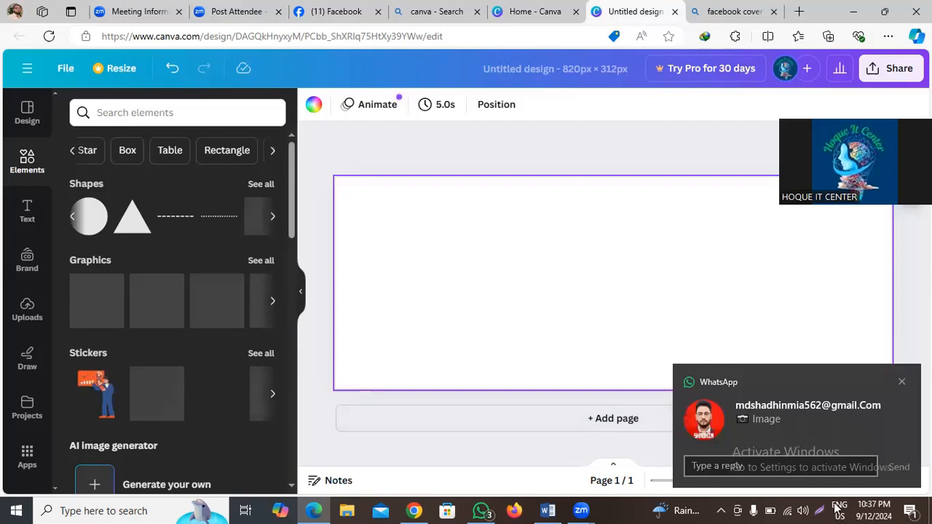
{"action": "left_click", "coordinate": [901, 382]}
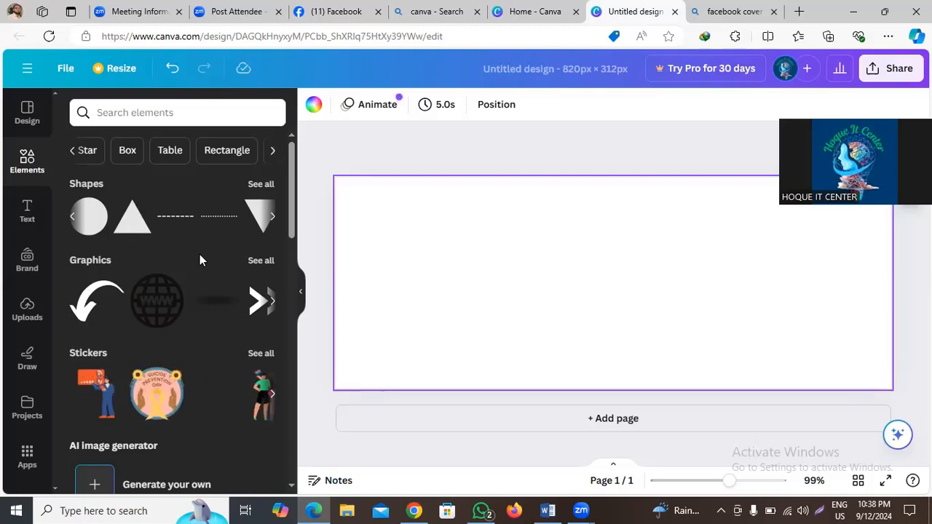
Examine the full collection of lines and shapes, plus more of the suggested graphics
{"action": "left_click", "coordinate": [71, 218]}
{"action": "left_click", "coordinate": [271, 219]}
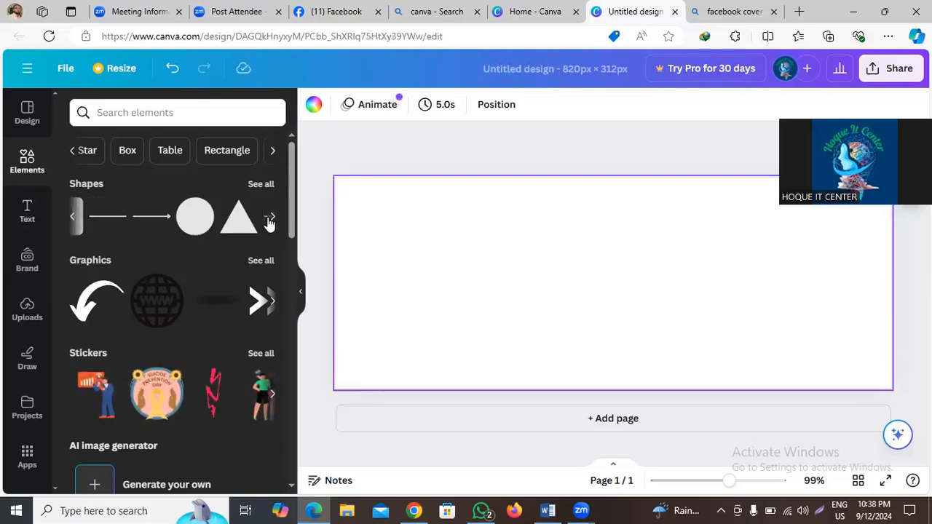
{"action": "left_click", "coordinate": [269, 219]}
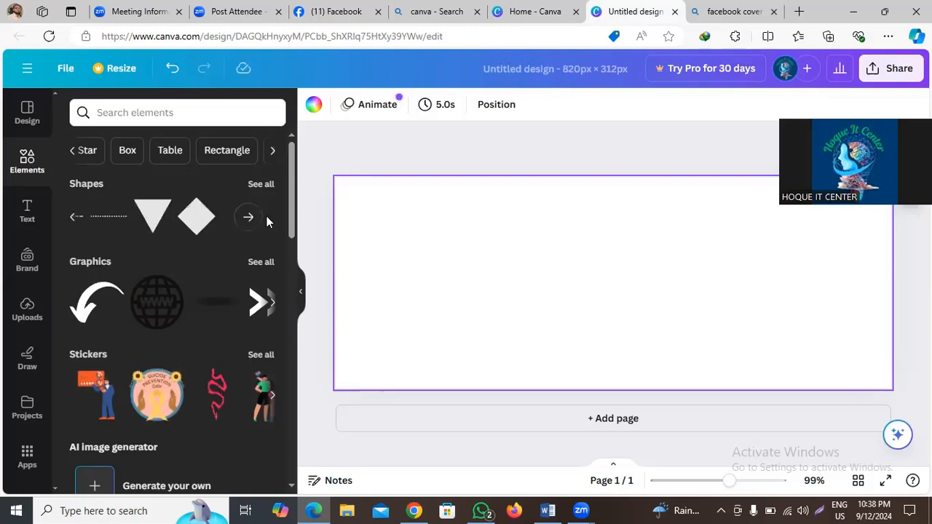
{"action": "left_click", "coordinate": [248, 217]}
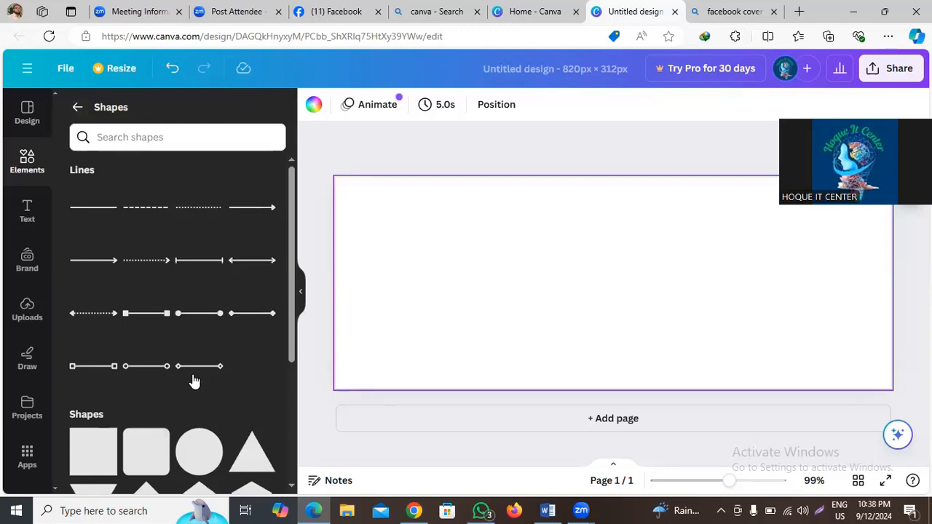
{"action": "scroll", "coordinate": [187, 408], "scroll_direction": "down", "scroll_amount": 3}
{"action": "left_click", "coordinate": [902, 382]}
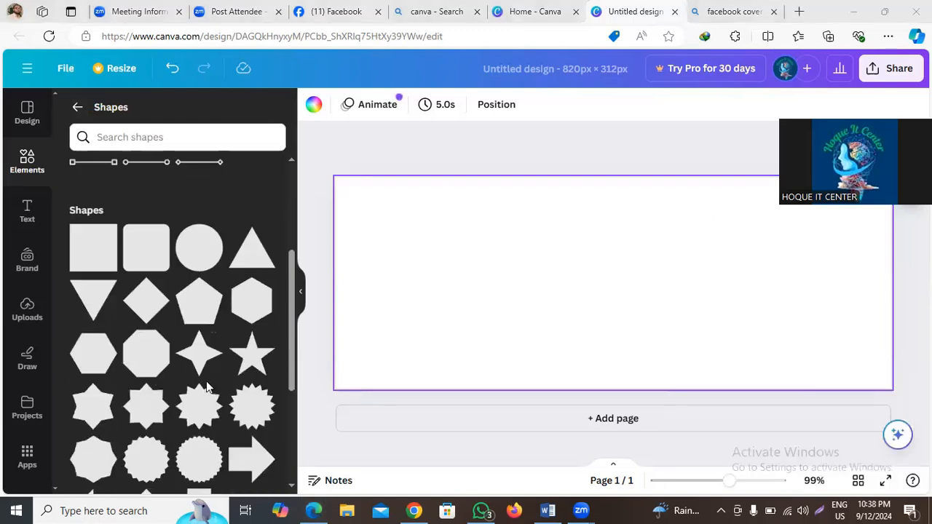
{"action": "scroll", "coordinate": [153, 352], "scroll_direction": "down", "scroll_amount": 8}
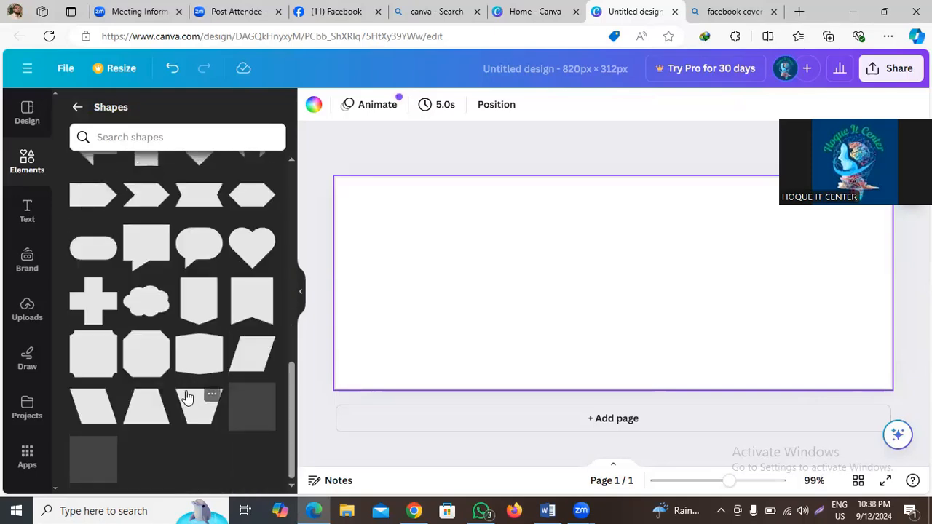
{"action": "scroll", "coordinate": [188, 397], "scroll_direction": "up", "scroll_amount": 10}
{"action": "scroll", "coordinate": [198, 328], "scroll_direction": "up", "scroll_amount": 1}
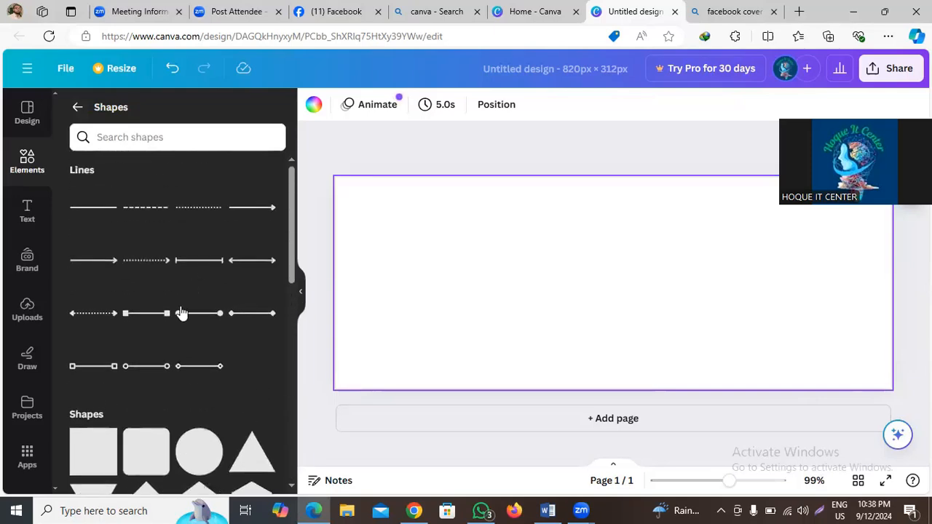
{"action": "left_click", "coordinate": [75, 110]}
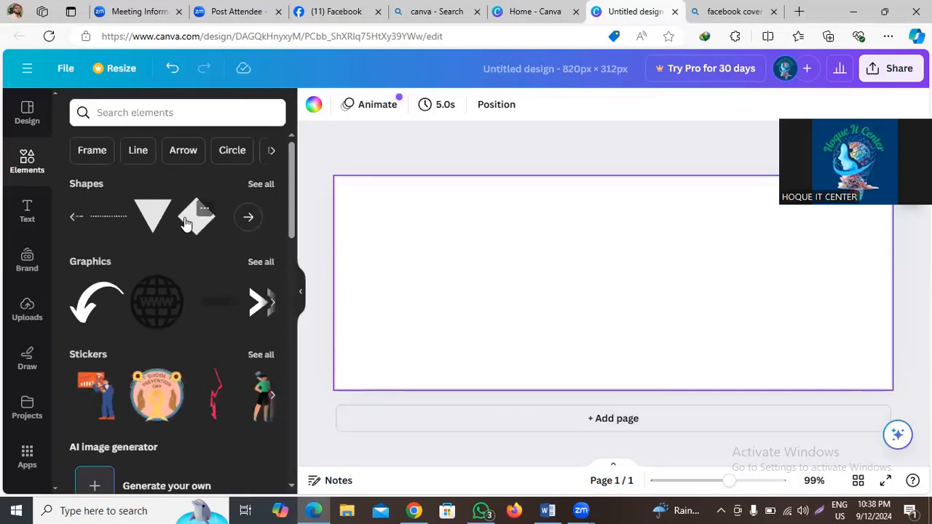
{"action": "left_click", "coordinate": [269, 301]}
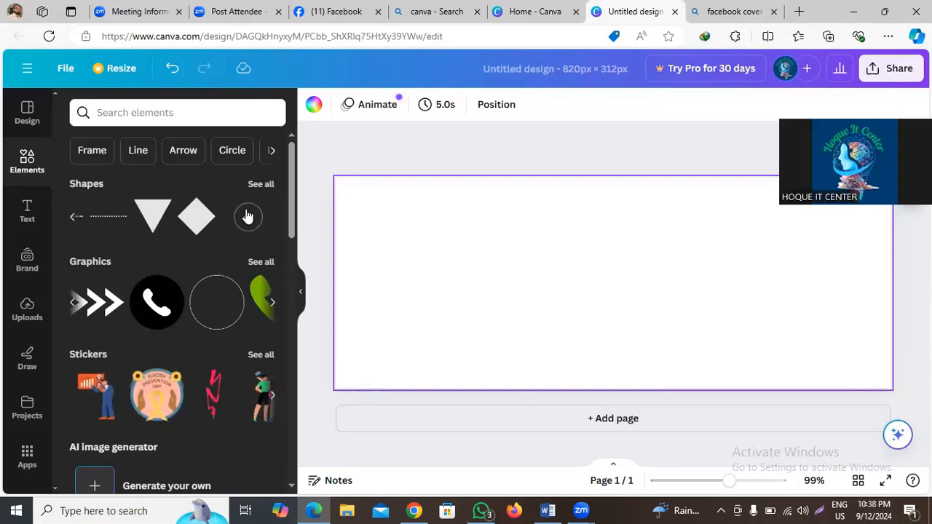
{"action": "left_click", "coordinate": [75, 216]}
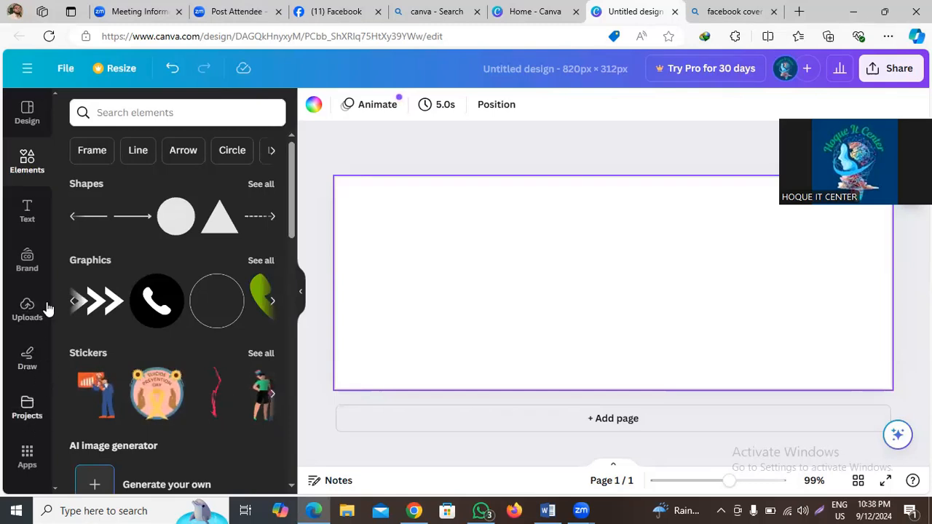
Add a subheading text box to the blank page and replace its placeholder with "DIGITAL MARKETING"
{"action": "left_click", "coordinate": [28, 212]}
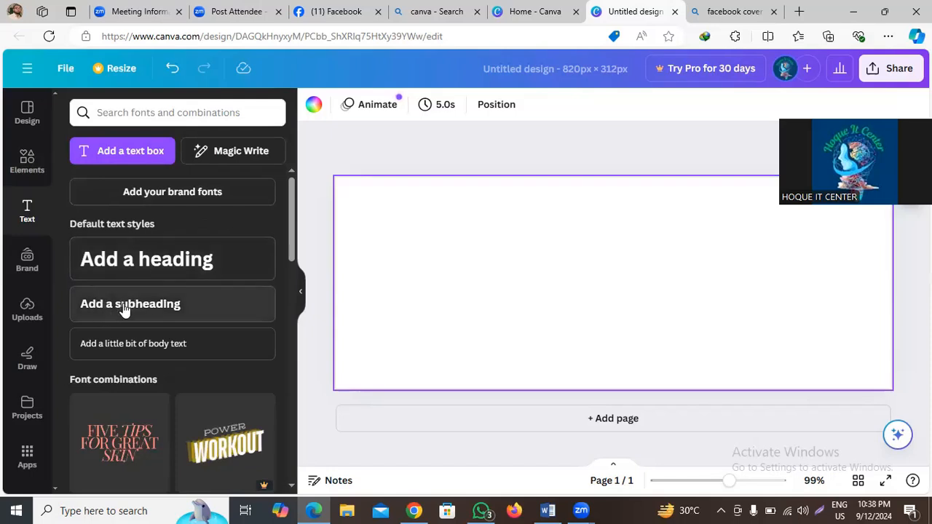
{"action": "left_click", "coordinate": [182, 307]}
{"action": "left_click", "coordinate": [619, 283]}
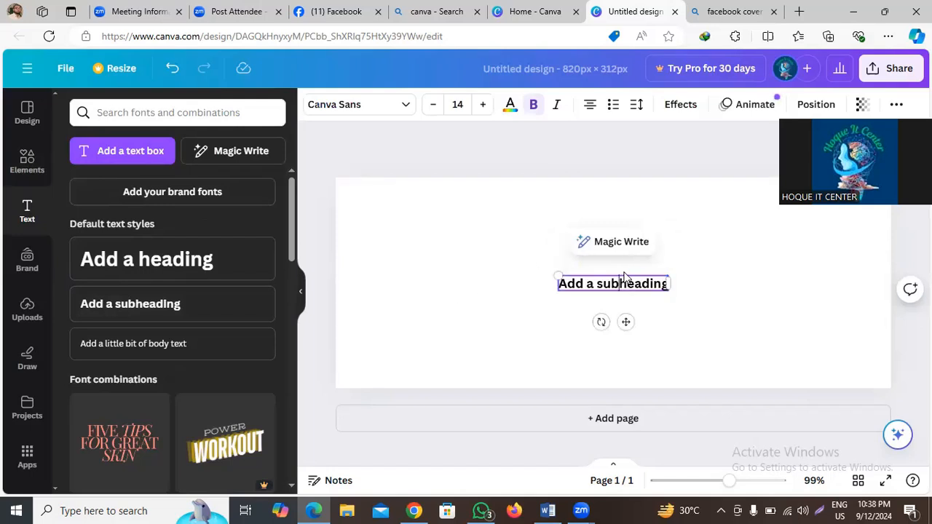
{"action": "key", "text": "Right"}
{"action": "key", "text": "Right"}
{"action": "key", "text": "Right"}
{"action": "key", "text": "Right"}
{"action": "key", "text": "Delete"}
{"action": "key", "text": "BackSpace"}
{"action": "key", "text": "BackSpace"}
{"action": "key", "text": "BackSpace"}
{"action": "key", "text": "BackSpace"}
{"action": "key", "text": "BackSpace"}
{"action": "key", "text": "BackSpace"}
{"action": "key", "text": "BackSpace"}
{"action": "key", "text": "BackSpace"}
{"action": "key", "text": "BackSpace"}
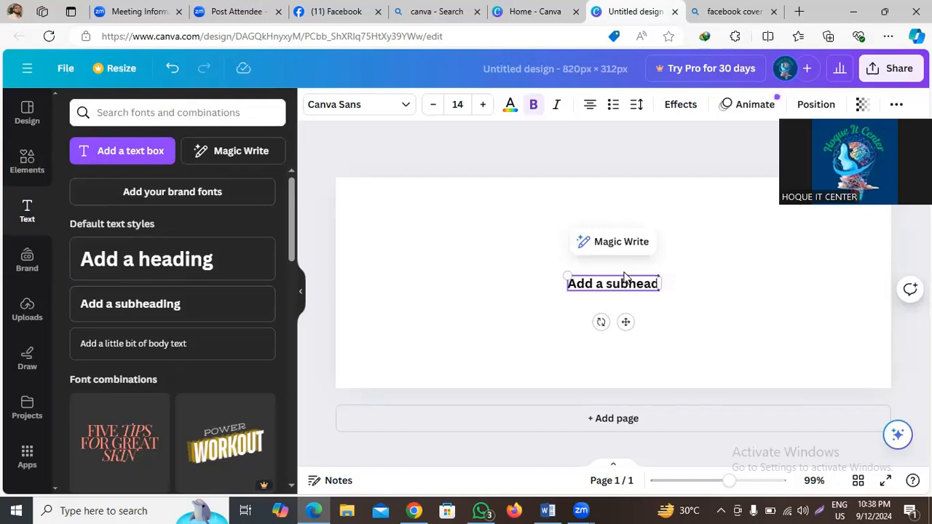
{"action": "key", "text": "BackSpace"}
{"action": "key", "text": "BackSpace"}
{"action": "key", "text": "BackSpace"}
{"action": "key", "text": "BackSpace"}
{"action": "key", "text": "BackSpace"}
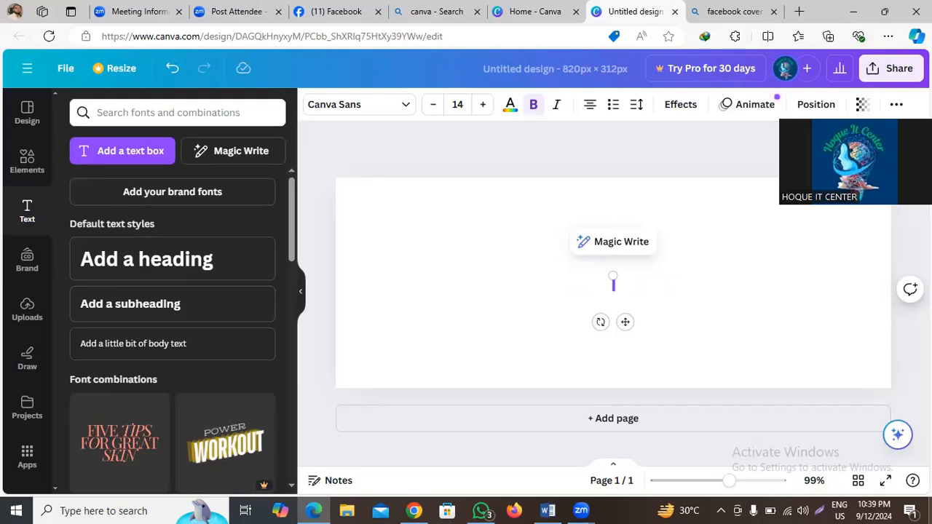
{"action": "type", "text": "DIGITAL MARKE"}
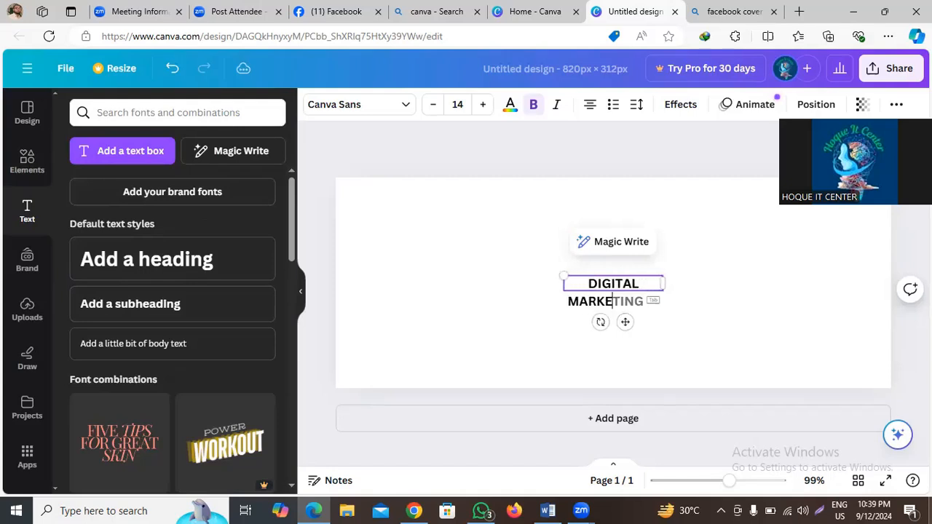
{"action": "type", "text": "TING"}
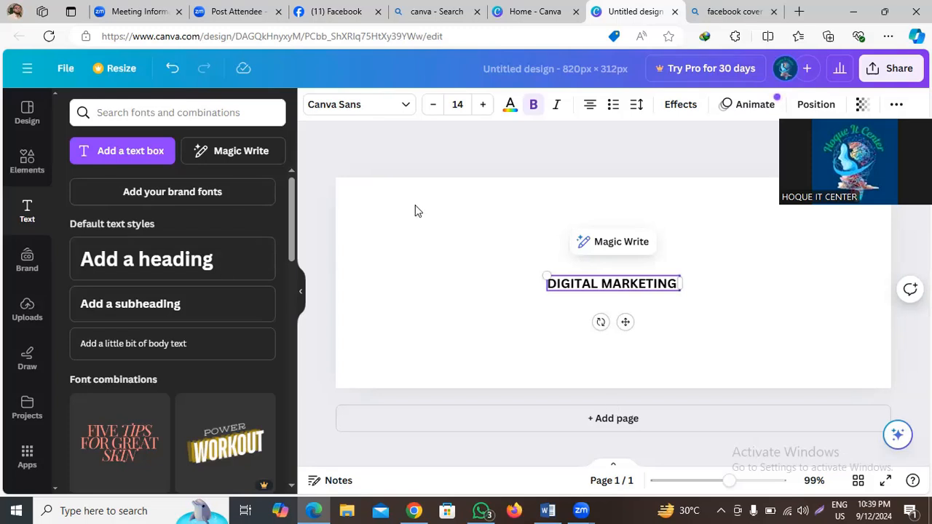
Enlarge the "DIGITAL MARKETING" text to a font size of about 26 and move it to the upper middle of the page
{"action": "left_click_drag", "start_coordinate": [544, 272], "coordinate": [515, 272]}
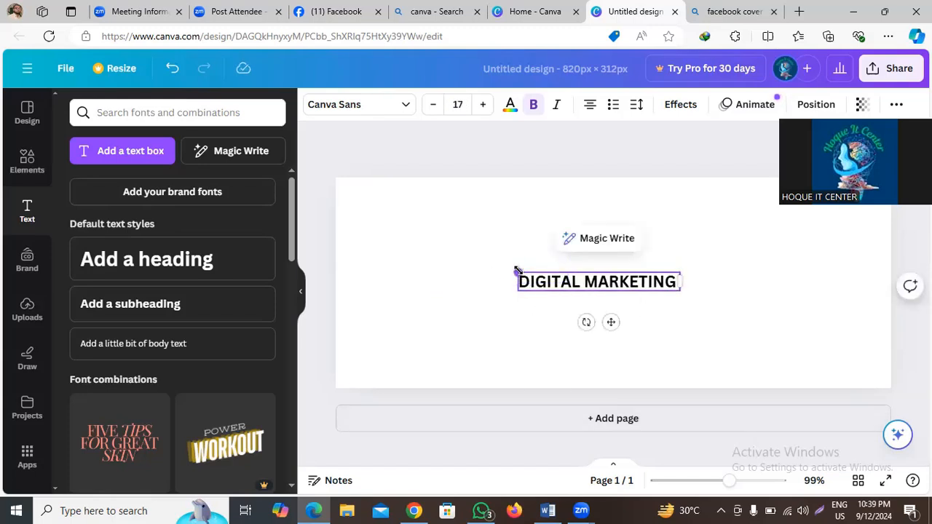
{"action": "left_click", "coordinate": [520, 312]}
{"action": "left_click", "coordinate": [527, 288]}
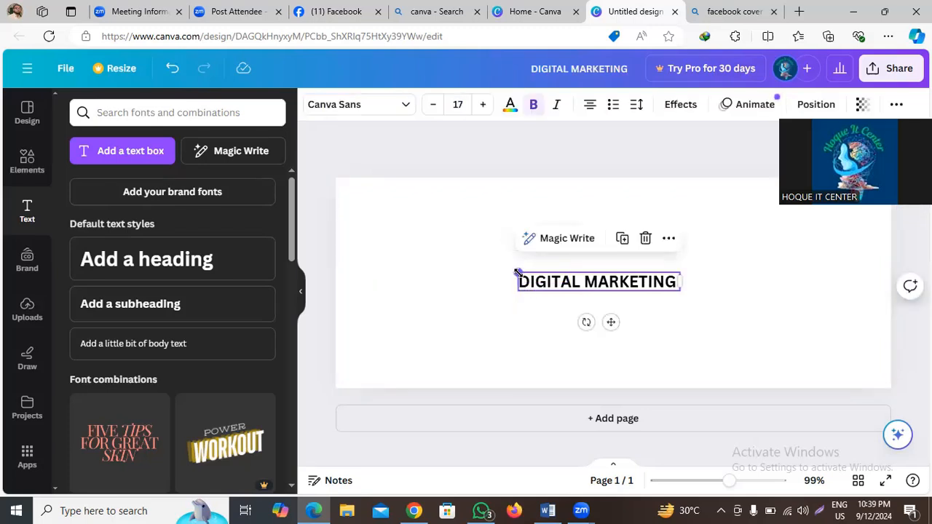
{"action": "left_click_drag", "start_coordinate": [515, 273], "coordinate": [434, 253]}
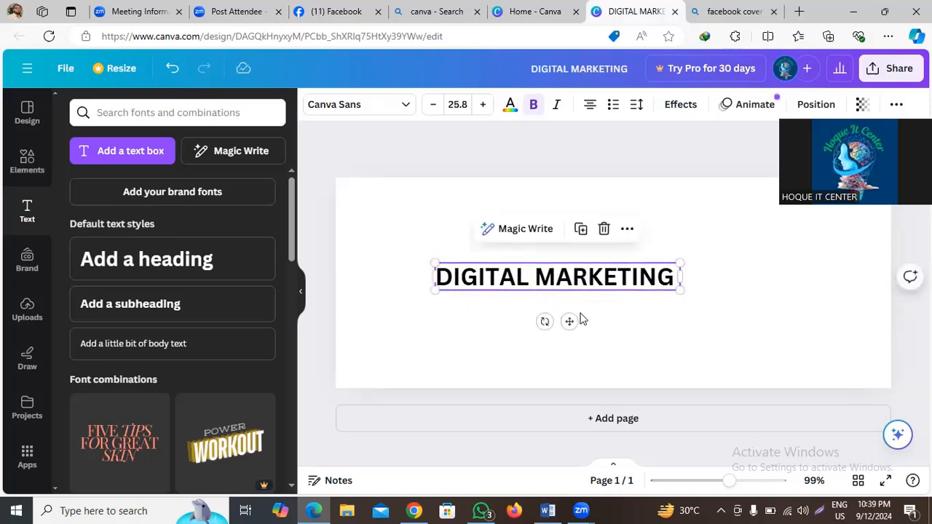
{"action": "left_click_drag", "start_coordinate": [569, 321], "coordinate": [589, 243]}
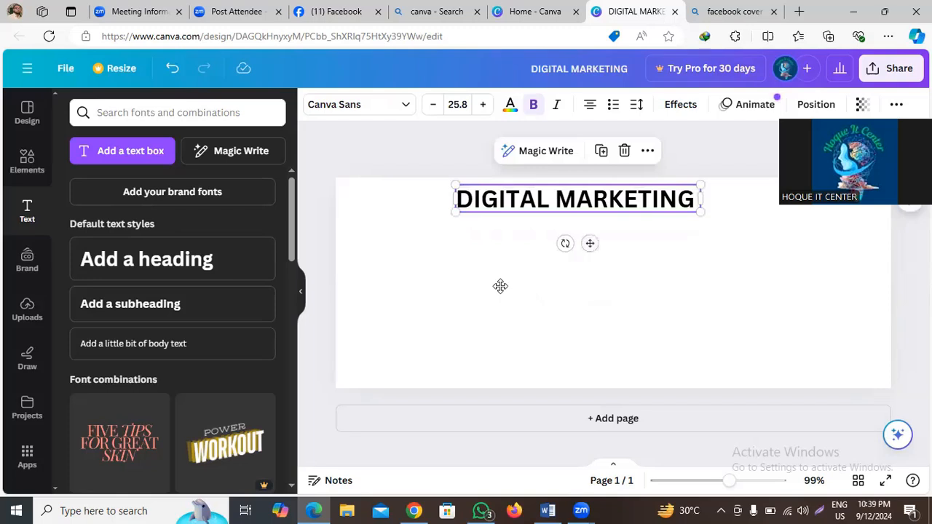
{"action": "left_click", "coordinate": [500, 285]}
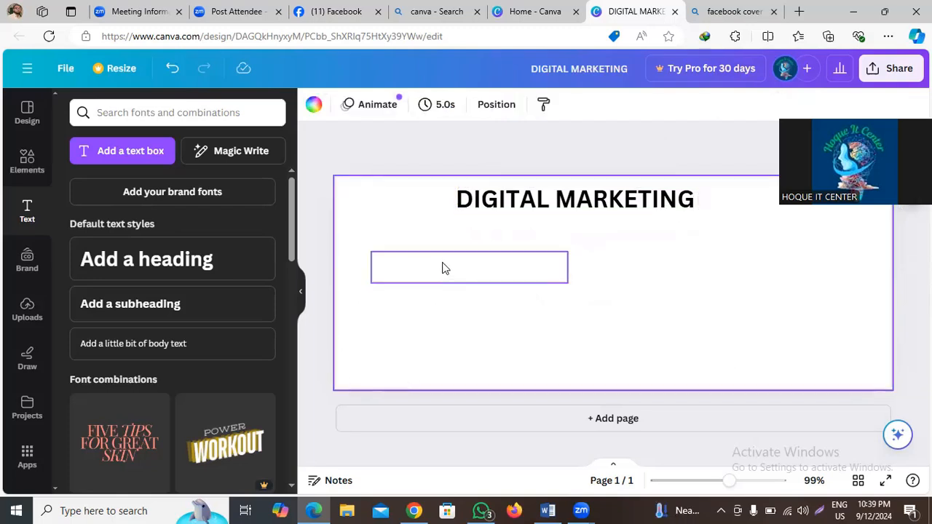
Delete the leftover empty text box below the "DIGITAL MARKETING" title
{"action": "left_click", "coordinate": [440, 271]}
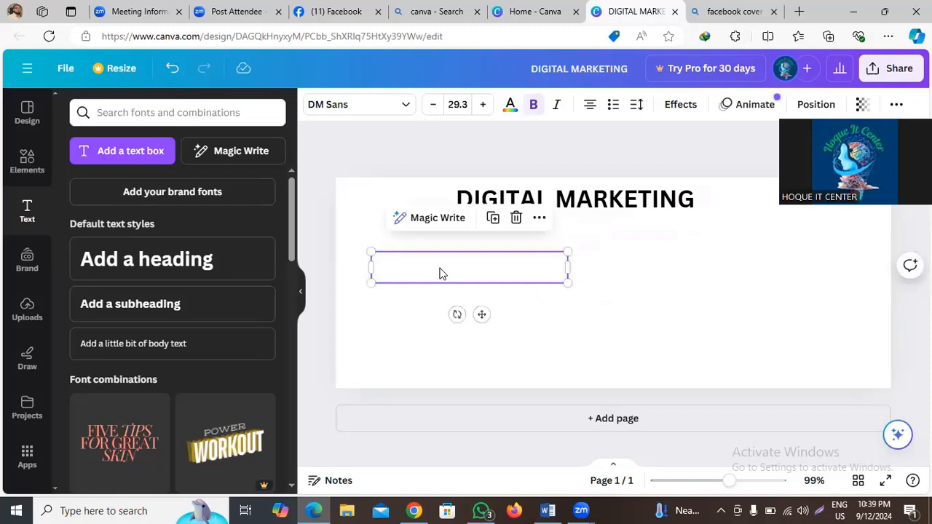
{"action": "left_click", "coordinate": [516, 218]}
{"action": "left_click", "coordinate": [476, 304]}
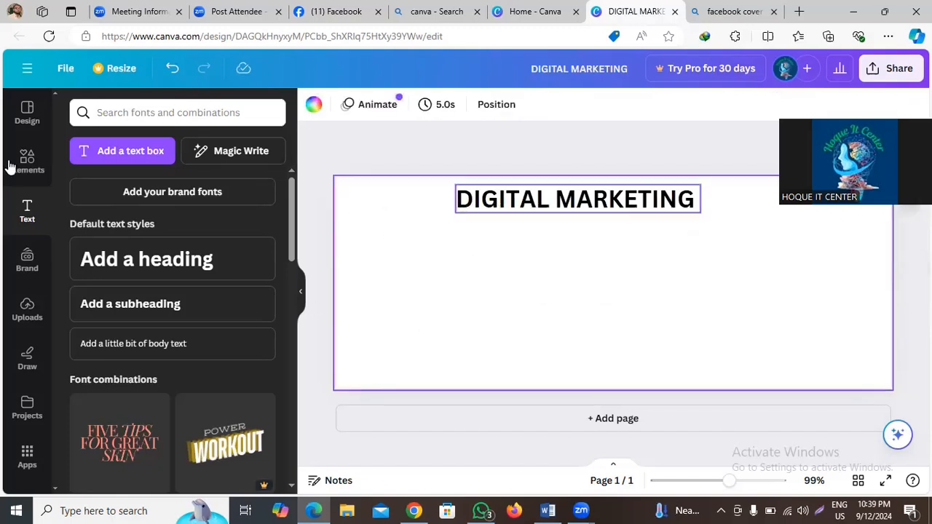
Add a subheading reading "PROFESIONAL PAGE CREAT" and place it below the title on the left side of the page
{"action": "left_click", "coordinate": [157, 306]}
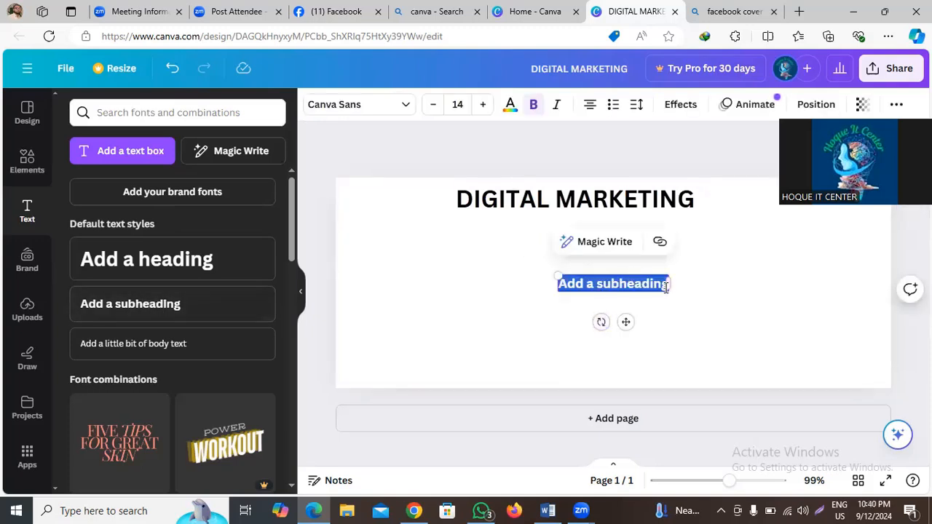
{"action": "key", "text": "BackSpace"}
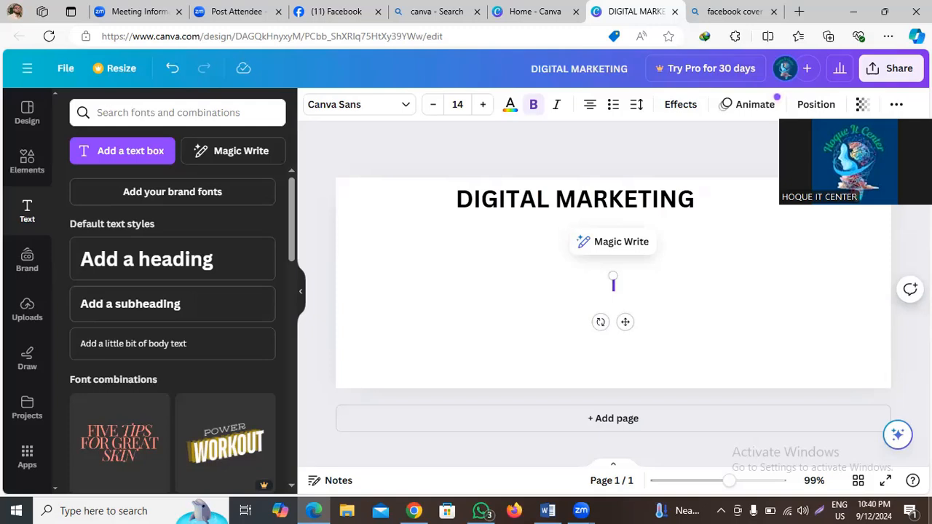
{"action": "type", "text": "PRO"}
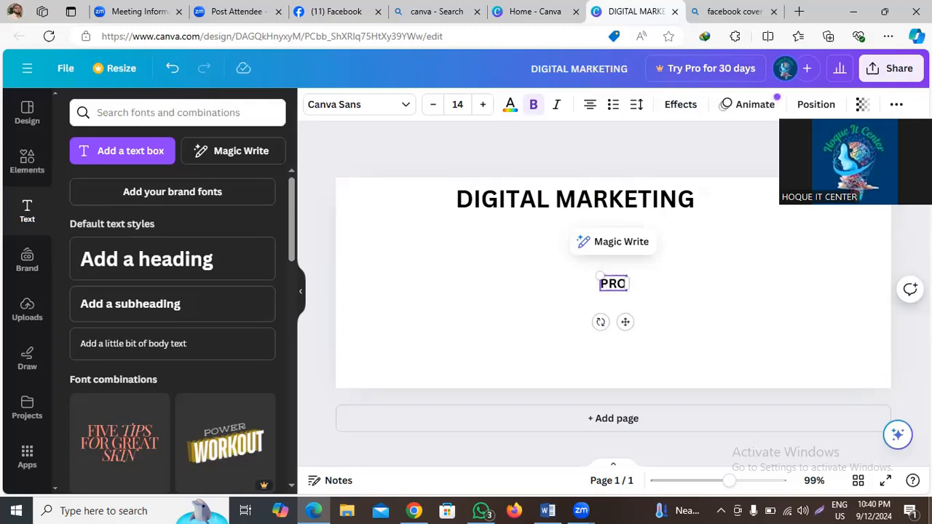
{"action": "type", "text": "FESSION"}
{"action": "type", "text": "SI"}
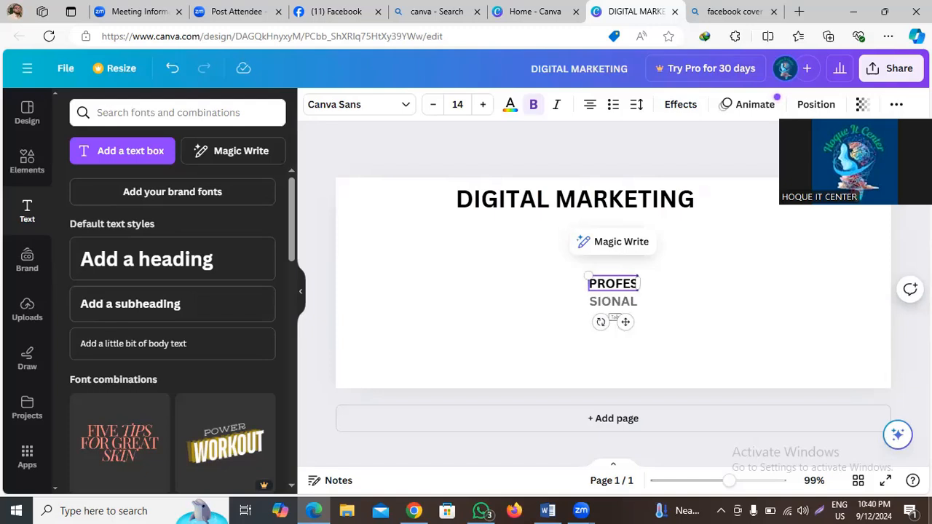
{"action": "type", "text": "IONAL"}
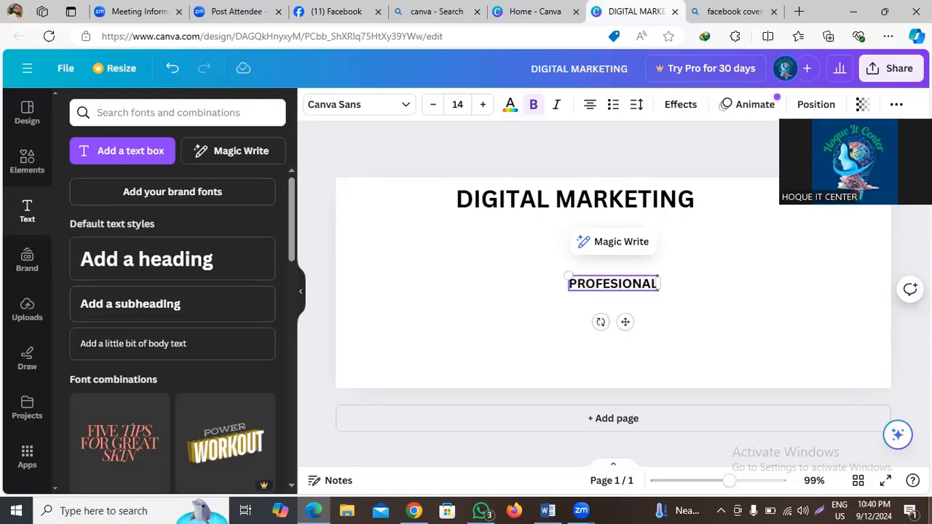
{"action": "type", "text": " PAG"}
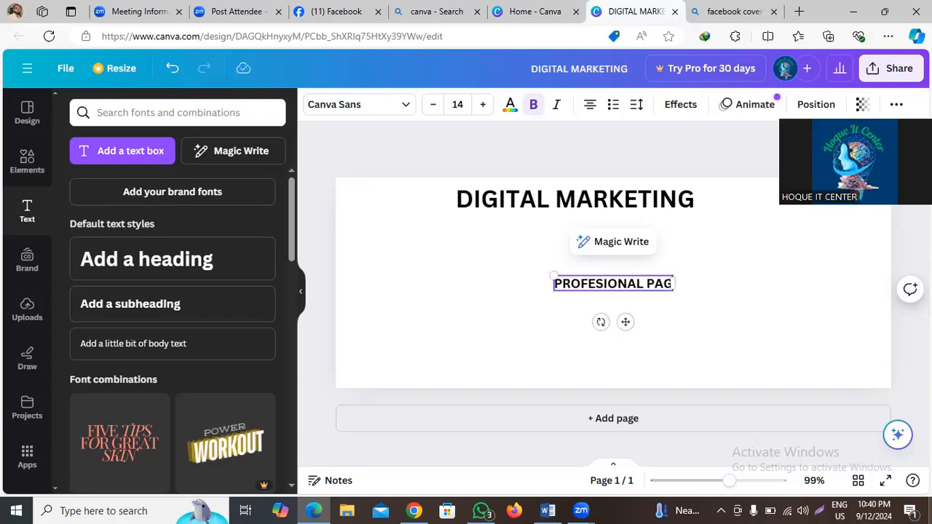
{"action": "type", "text": "E CREAT"}
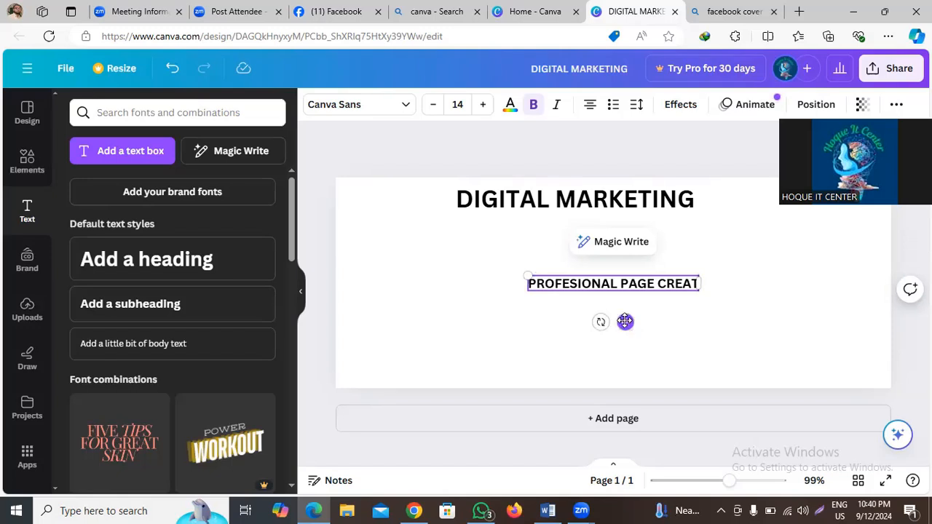
{"action": "left_click_drag", "start_coordinate": [624, 322], "coordinate": [454, 264]}
{"action": "left_click", "coordinate": [514, 314]}
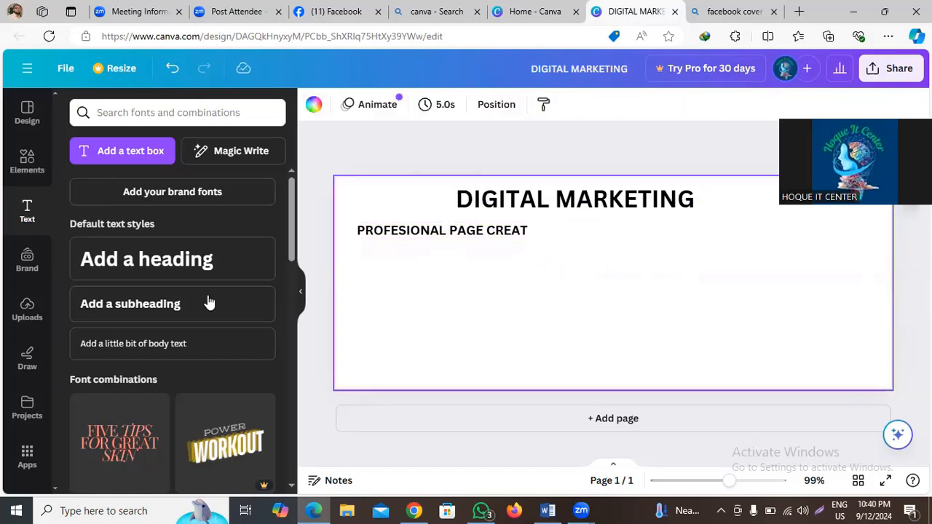
Add a subheading reading "FACEBOOK PROMOTION" and place it directly below the "PROFESIONAL PAGE CREAT" line
{"action": "left_click", "coordinate": [148, 309]}
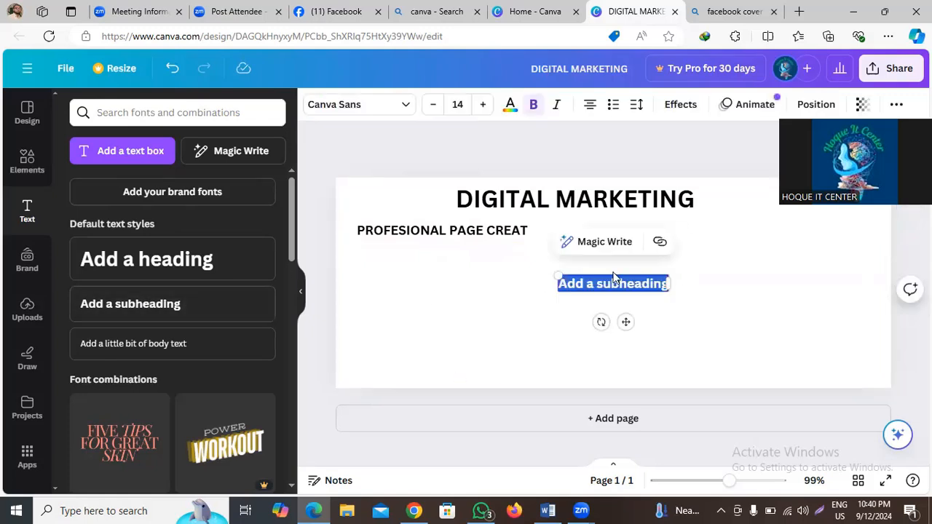
{"action": "key", "text": "BackSpace"}
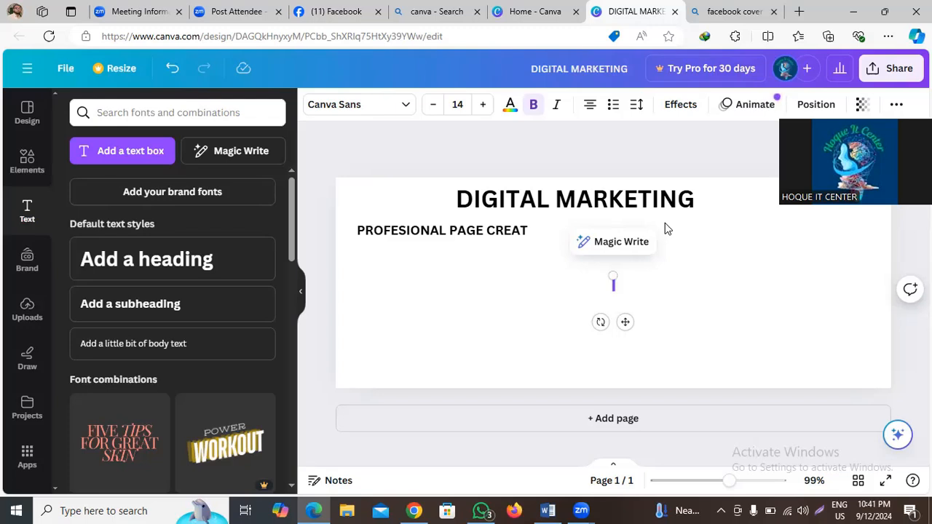
{"action": "type", "text": "FACEBOO"}
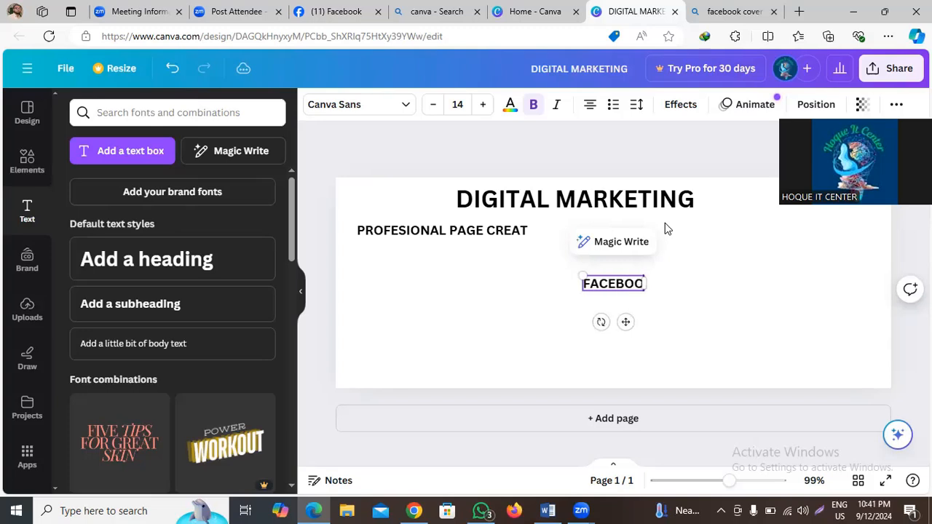
{"action": "type", "text": "K PRO"}
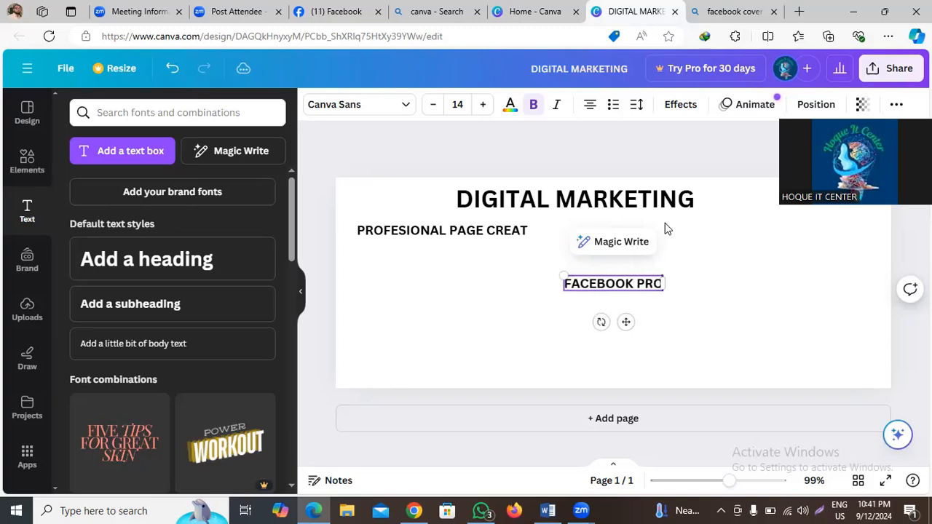
{"action": "type", "text": "MOTION"}
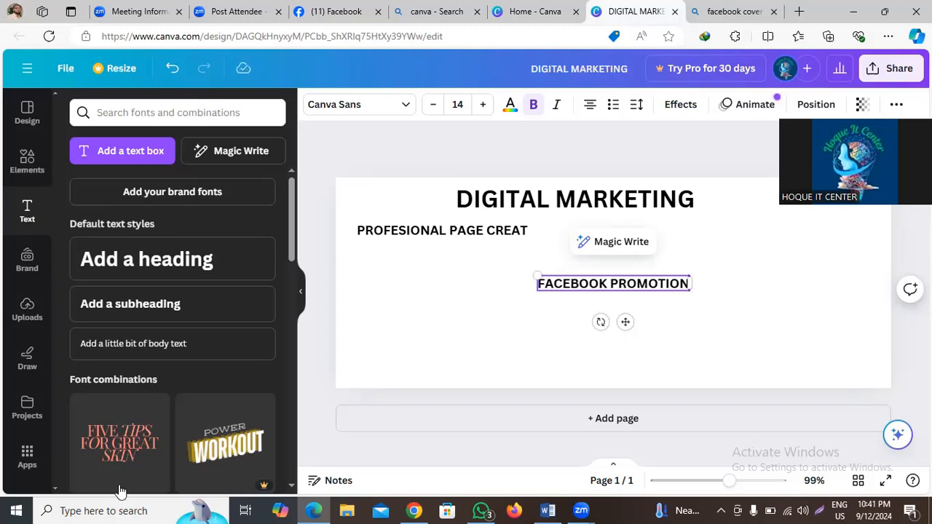
{"action": "left_click_drag", "start_coordinate": [627, 322], "coordinate": [441, 295]}
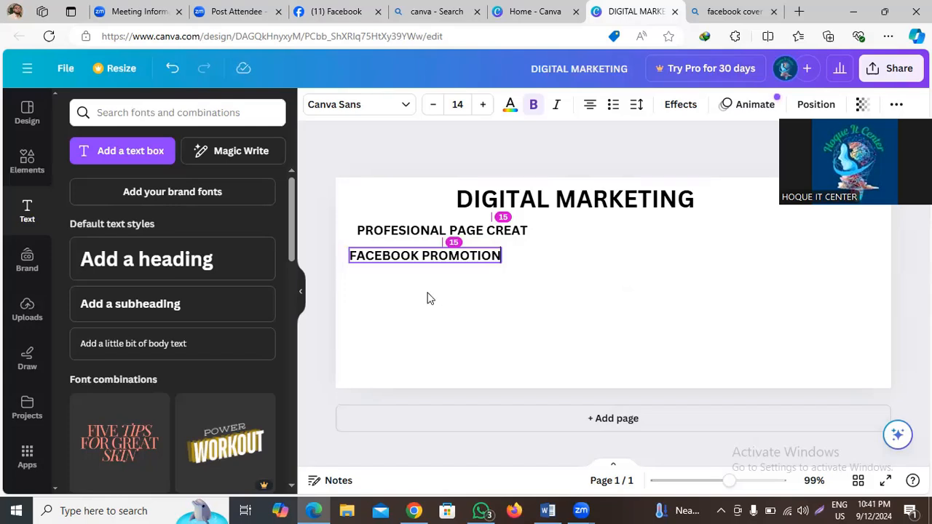
{"action": "left_click", "coordinate": [479, 311]}
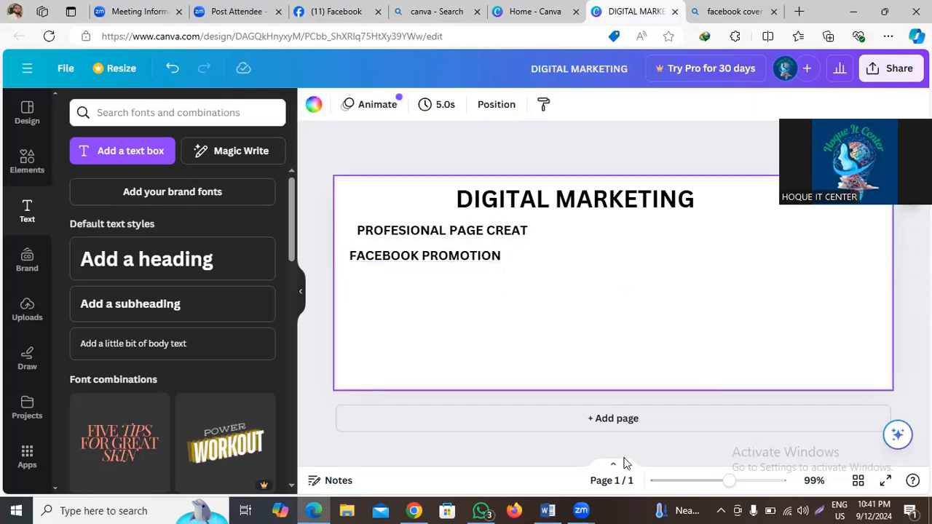
Add a subheading reading "INSTRAGRAM MERKETING" and place it below "FACEBOOK PROMOTION", aligned with that line's left edge
{"action": "left_click", "coordinate": [163, 299]}
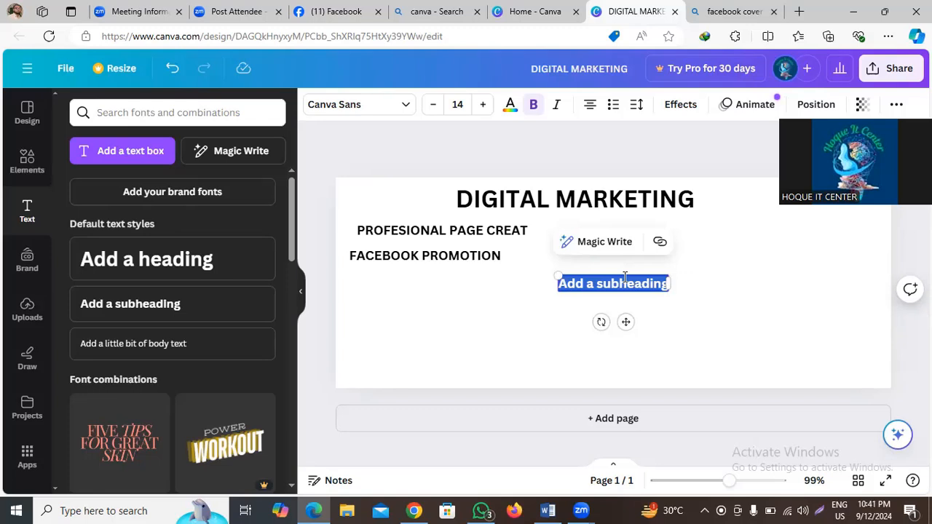
{"action": "key", "text": "BackSpace"}
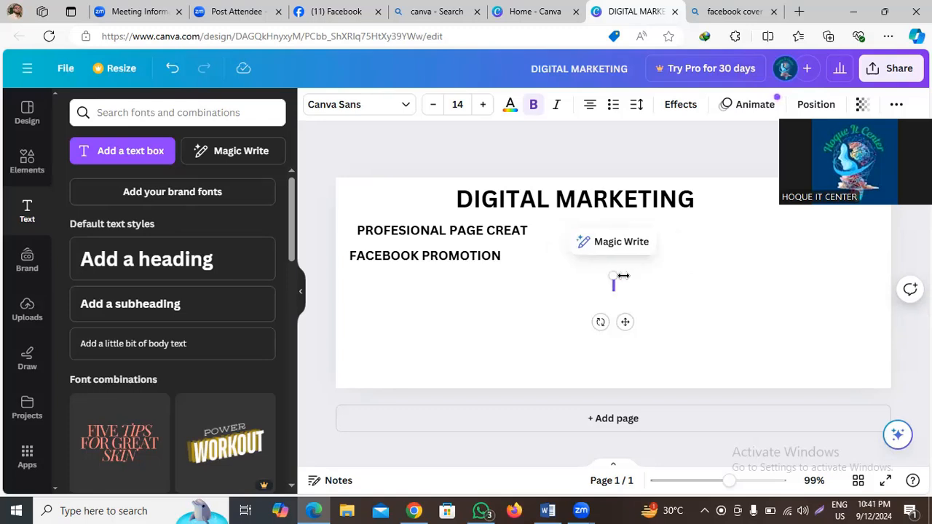
{"action": "type", "text": "INSTRA"}
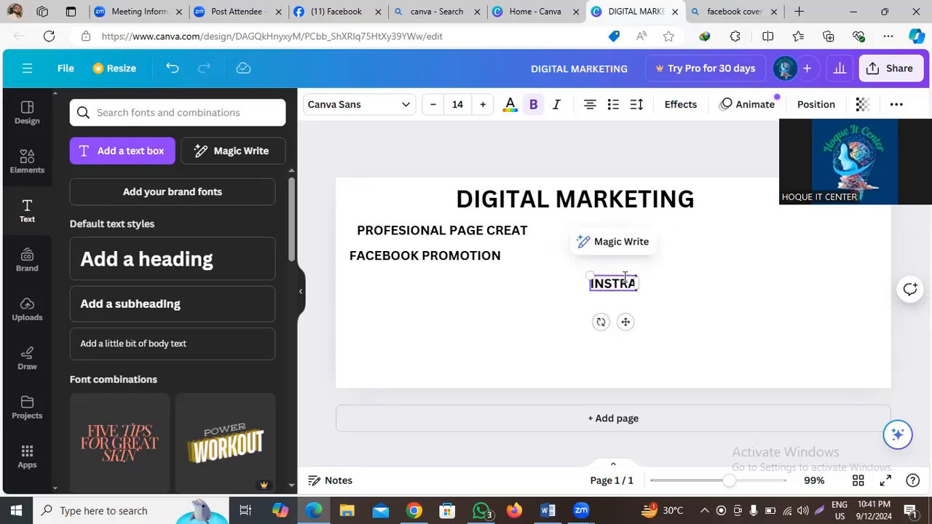
{"action": "type", "text": "GRAM"}
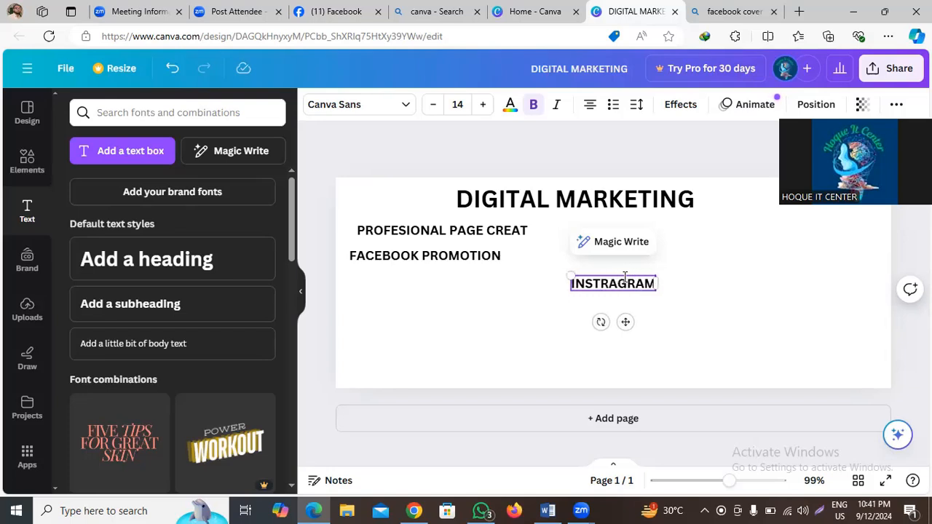
{"action": "type", "text": " MEFKETING"}
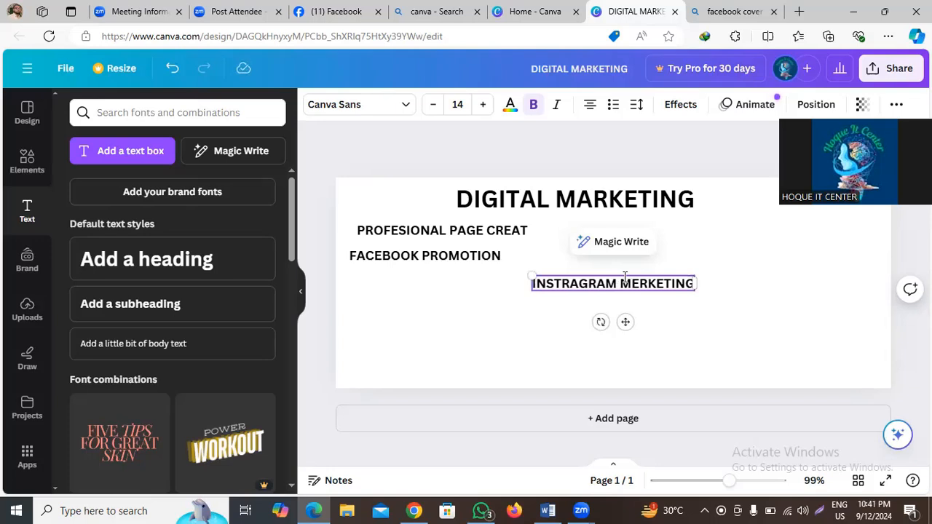
{"action": "left_click_drag", "start_coordinate": [628, 321], "coordinate": [444, 318]}
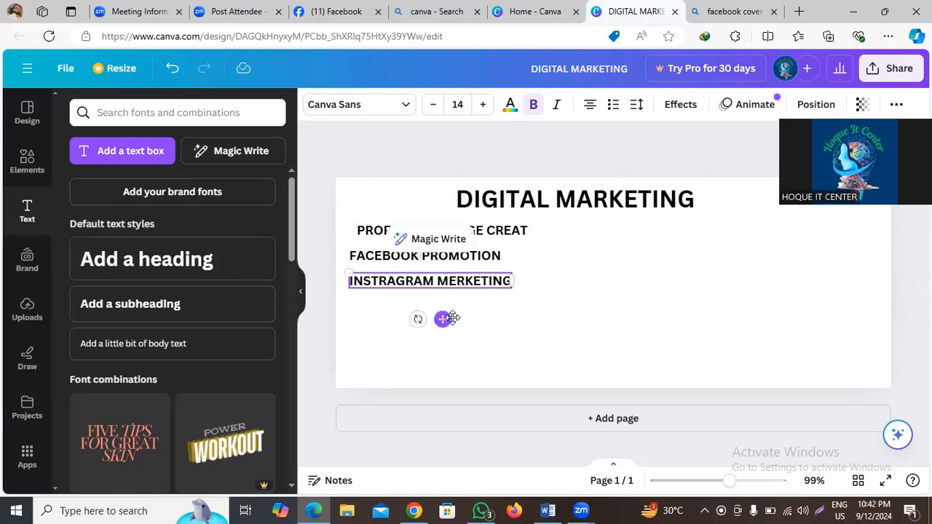
{"action": "left_click", "coordinate": [658, 350]}
Add a subheading reading "GOOGLE MARKETIN G" and place it below "INSTRAGRAM MERKETING", aligned with that line's left edge
{"action": "left_click", "coordinate": [166, 321]}
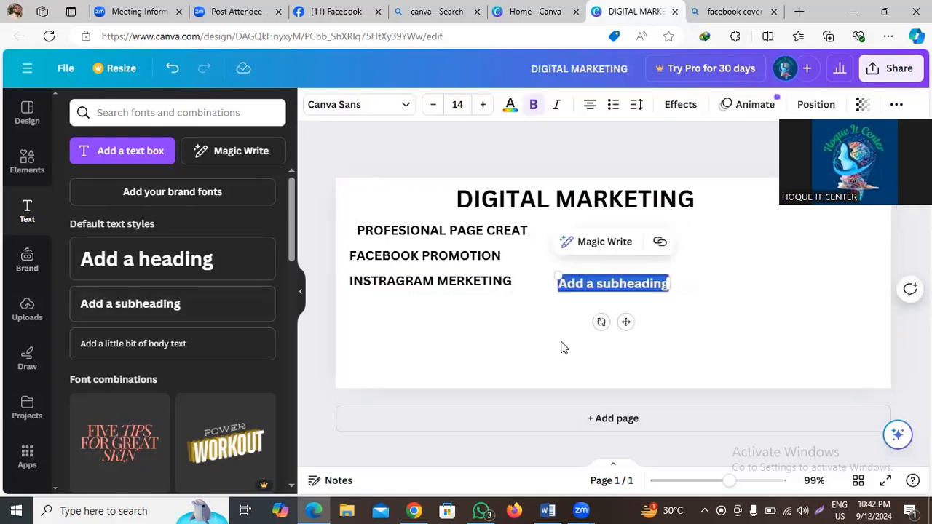
{"action": "type", "text": "GOOGLE"}
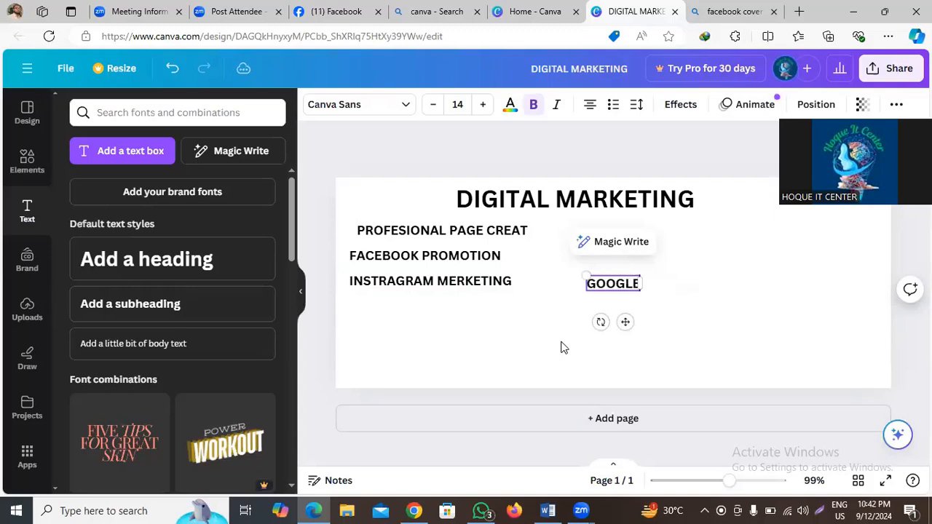
{"action": "type", "text": " MARKETIN G"}
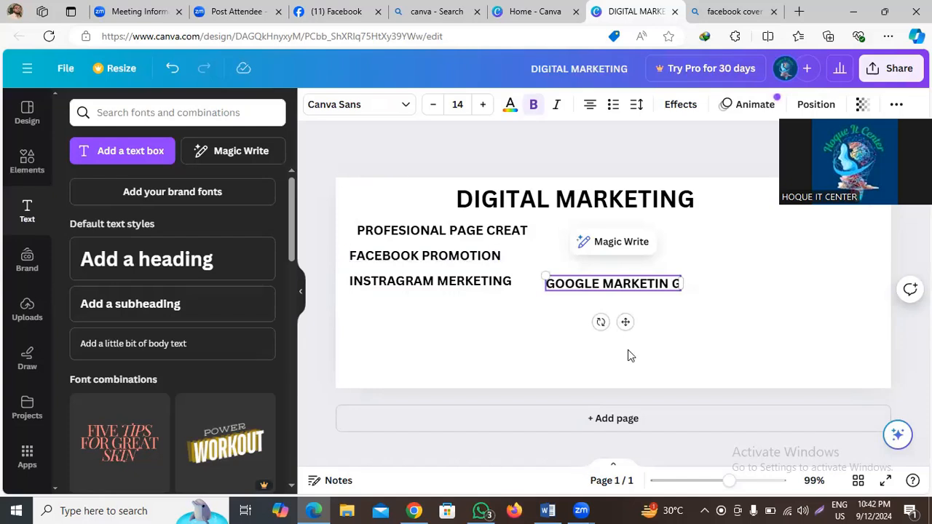
{"action": "left_click_drag", "start_coordinate": [625, 321], "coordinate": [421, 342]}
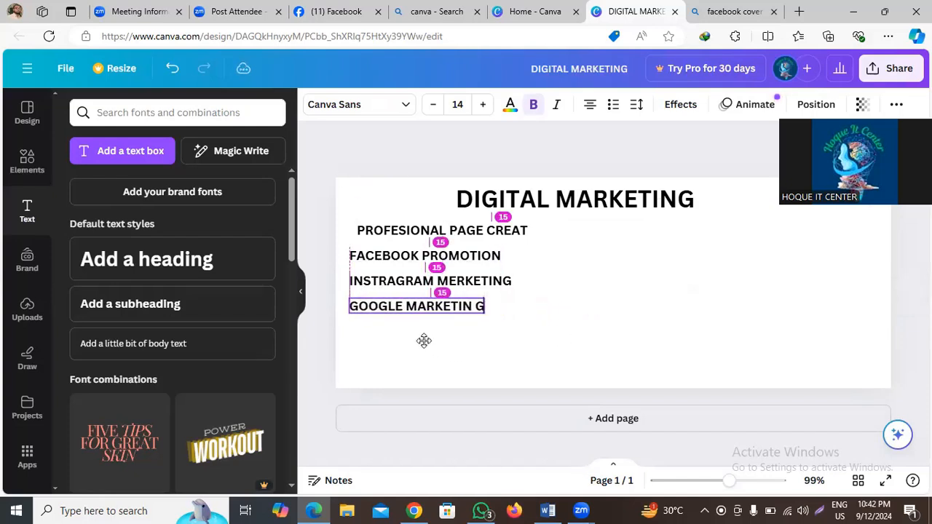
Add a one-line subheading reading "YOUTUBE MARKETING" in a box about 224 px wide and place it below the "GOOGLE MARKETIN G" line
{"action": "left_click", "coordinate": [144, 305]}
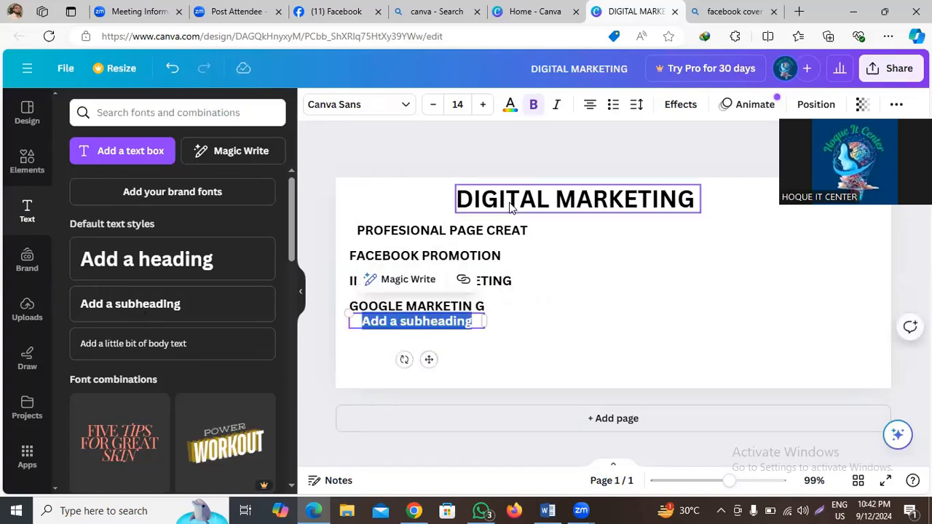
{"action": "type", "text": "YOUY"}
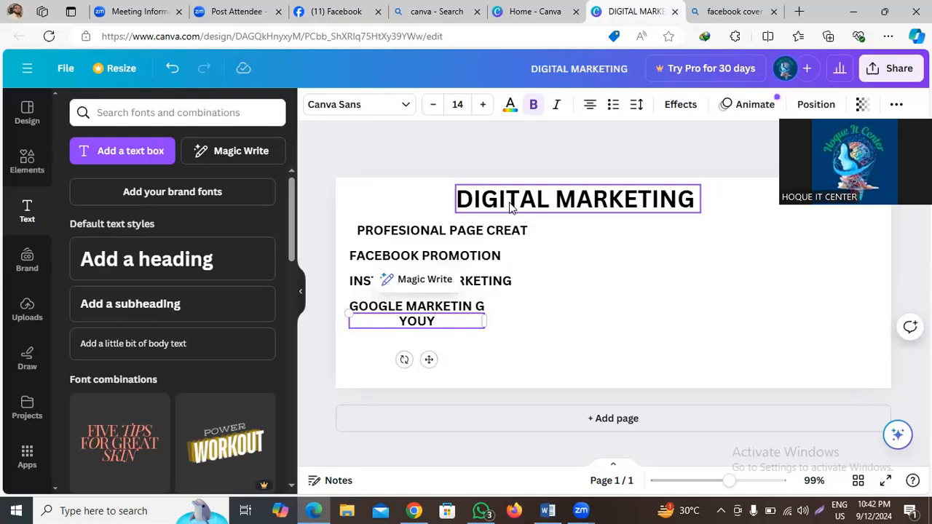
{"action": "key", "text": "BackSpace"}
{"action": "type", "text": "TUBR"}
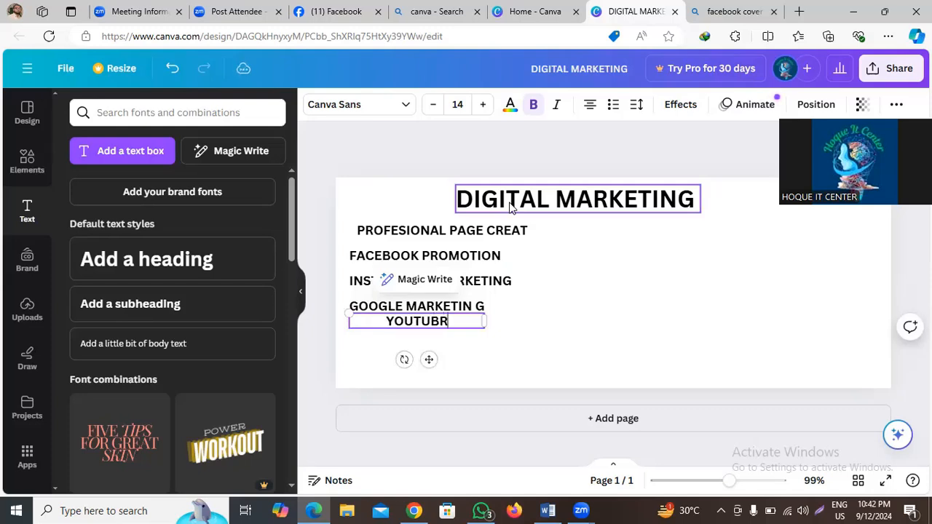
{"action": "key", "text": "BackSpace"}
{"action": "type", "text": "E MA"}
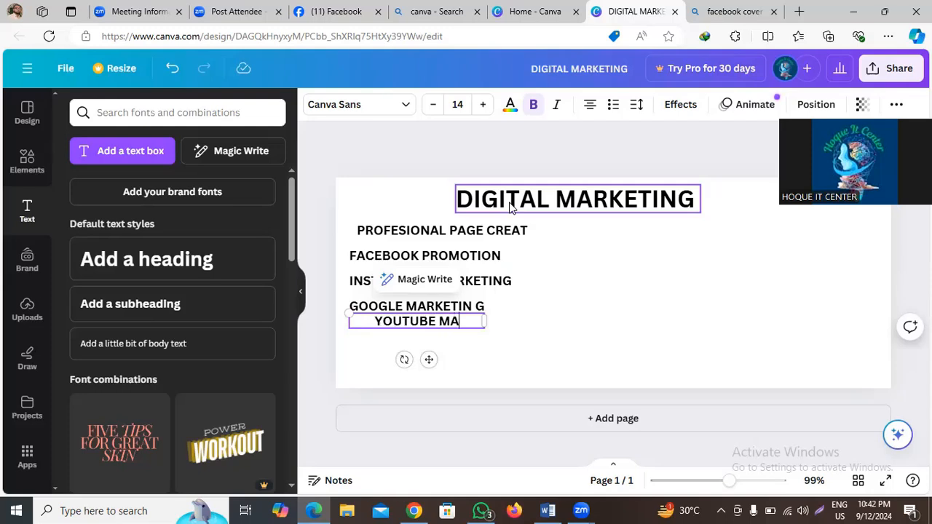
{"action": "type", "text": "RKETING"}
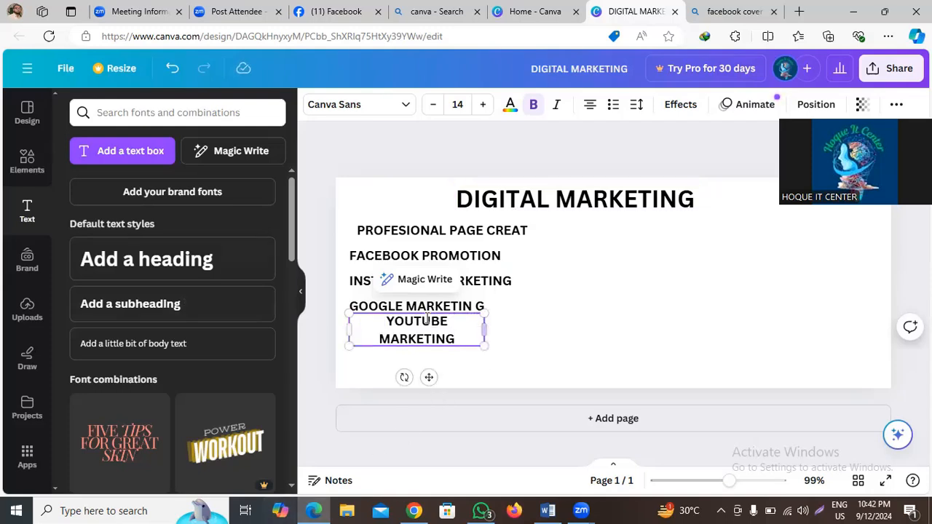
{"action": "left_click_drag", "start_coordinate": [485, 329], "coordinate": [502, 328]}
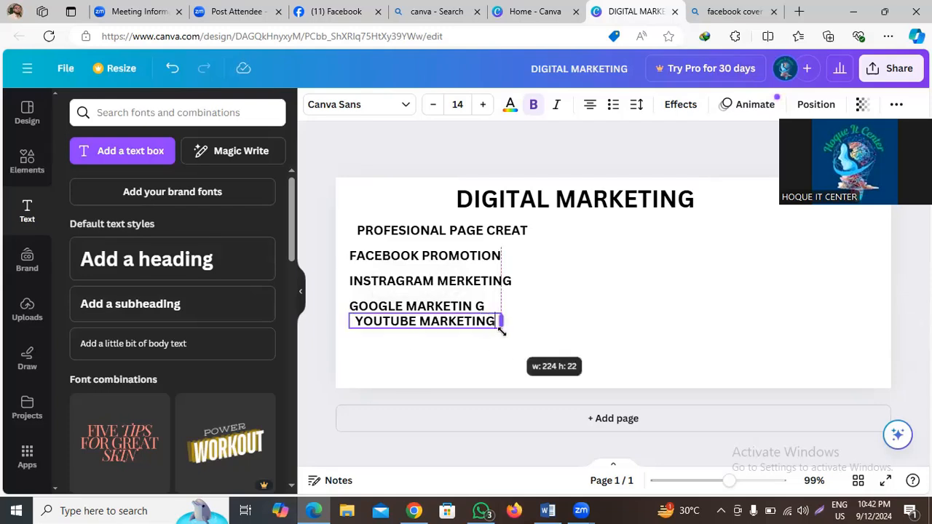
{"action": "left_click_drag", "start_coordinate": [436, 359], "coordinate": [439, 370]}
{"action": "left_click", "coordinate": [647, 281]}
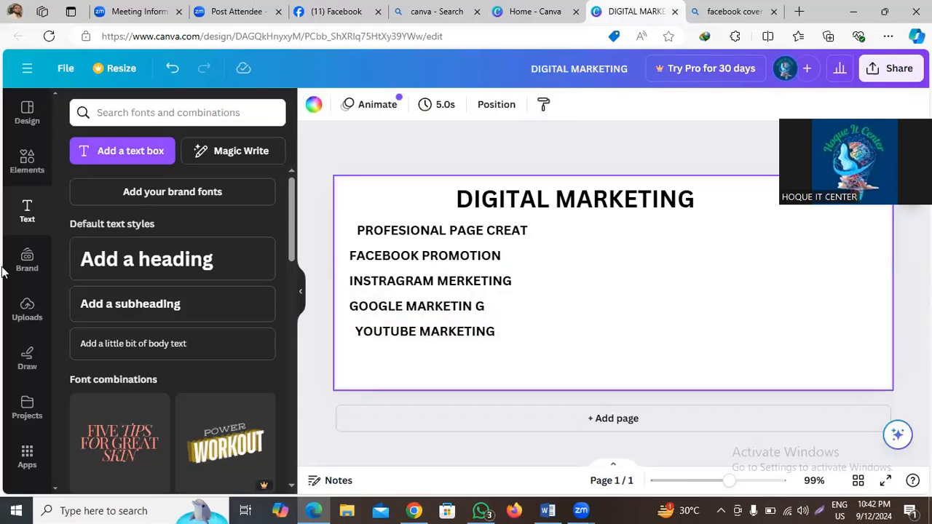
Add a subheading reading "WATCH TIME" without a trailing empty line, placed to the right of "PROFESIONAL PAGE CREAT" at the same height
{"action": "left_click", "coordinate": [175, 304]}
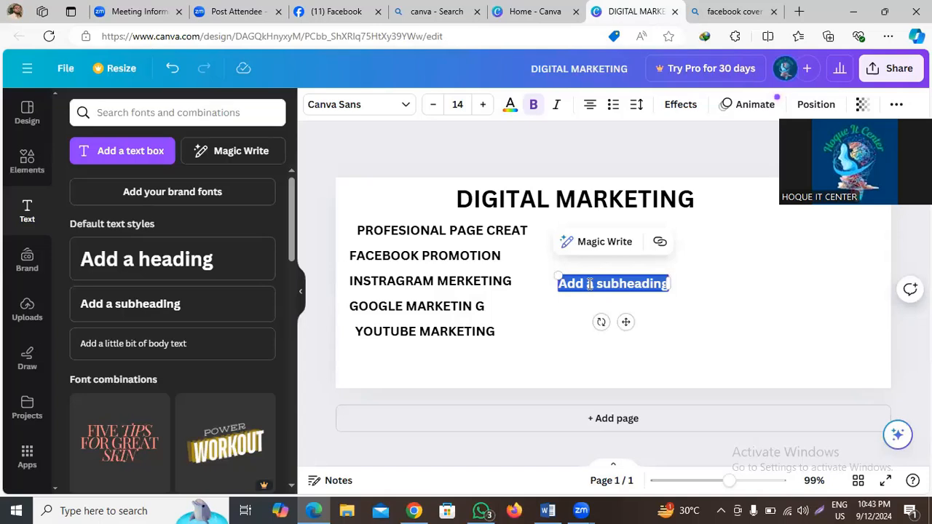
{"action": "type", "text": "WAT"}
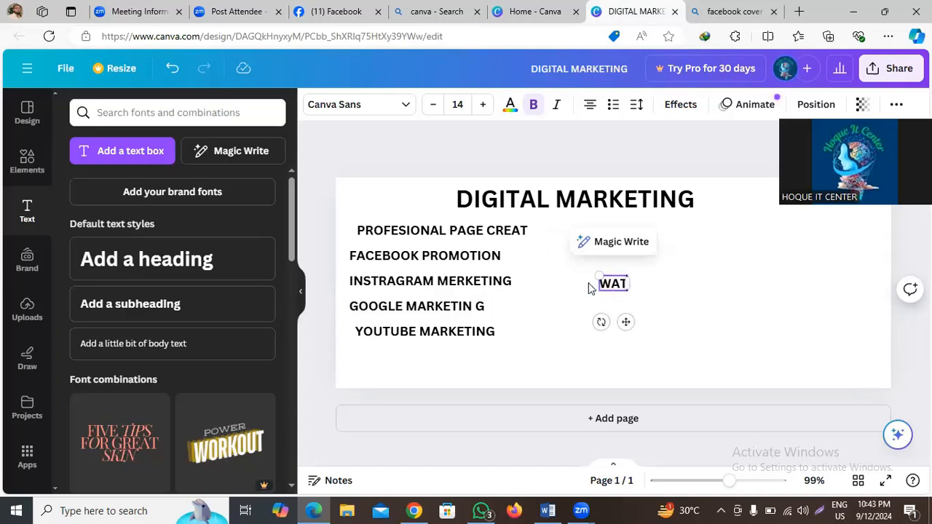
{"action": "type", "text": "CH"}
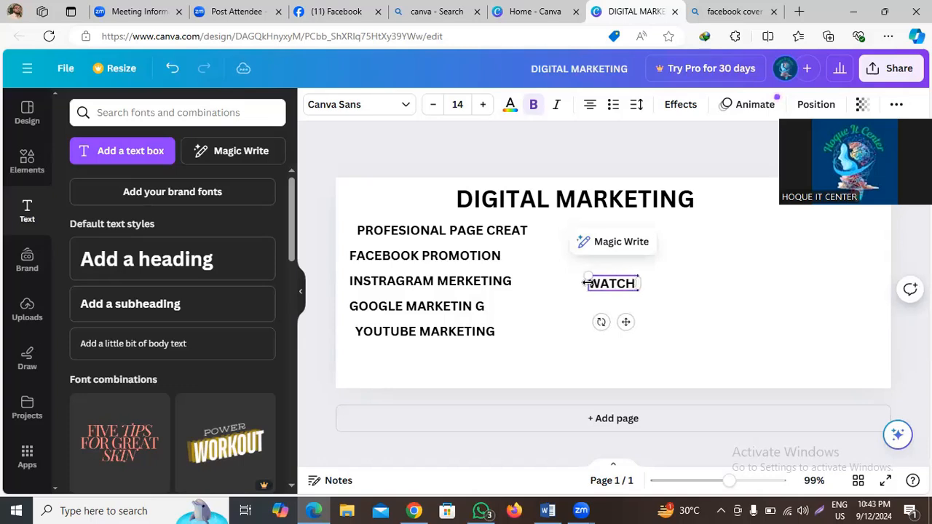
{"action": "type", "text": " TIME"}
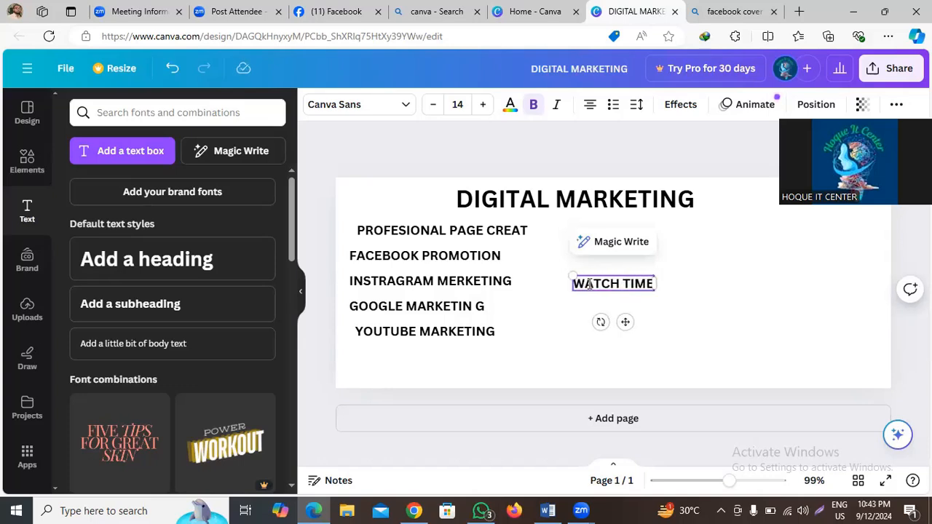
{"action": "key", "text": "Return"}
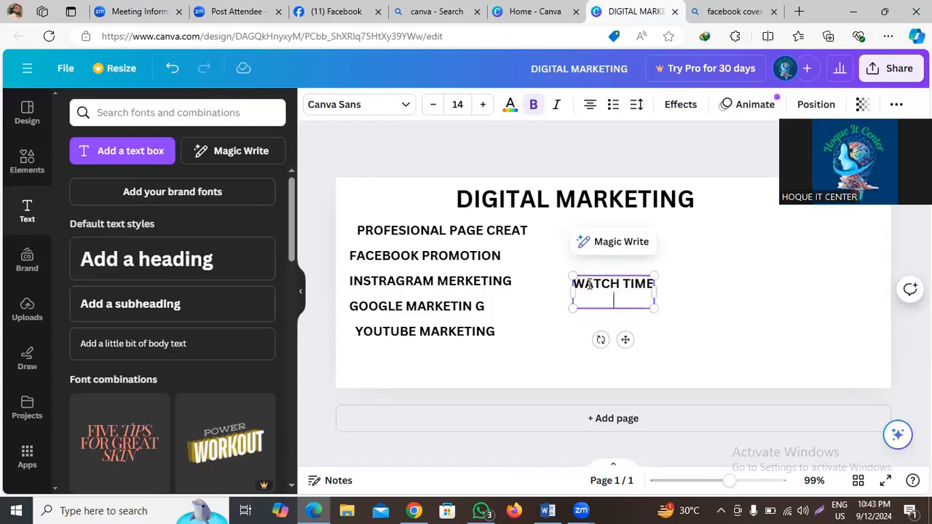
{"action": "left_click", "coordinate": [692, 303]}
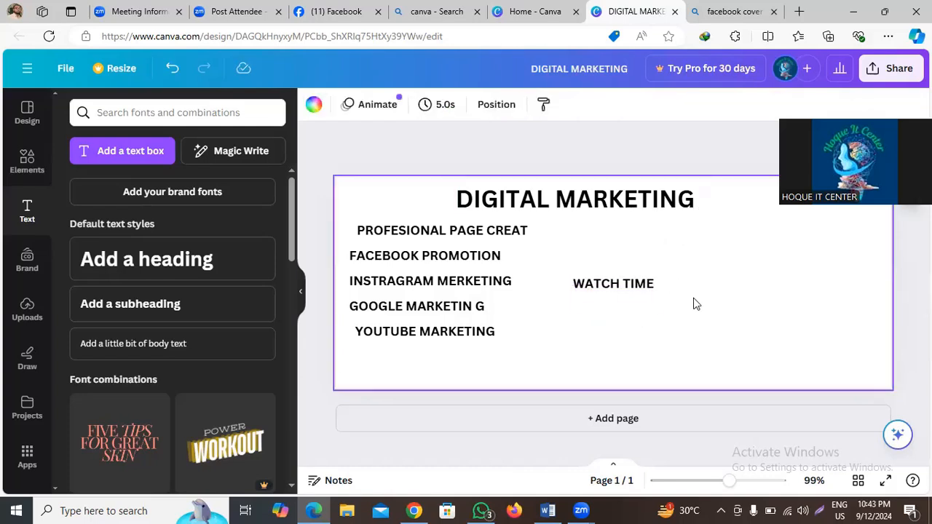
{"action": "left_click_drag", "start_coordinate": [634, 291], "coordinate": [618, 236]}
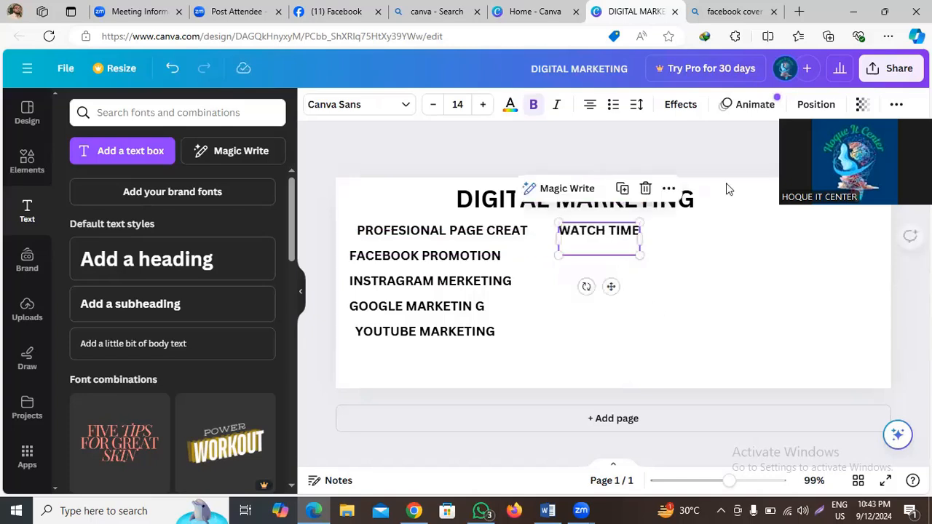
{"action": "left_click", "coordinate": [585, 245]}
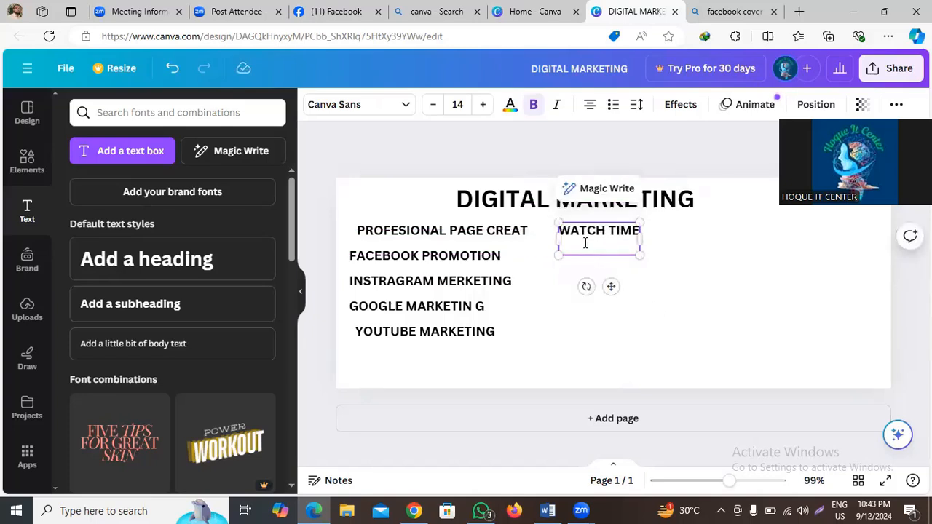
{"action": "key", "text": "BackSpace"}
{"action": "left_click", "coordinate": [570, 311]}
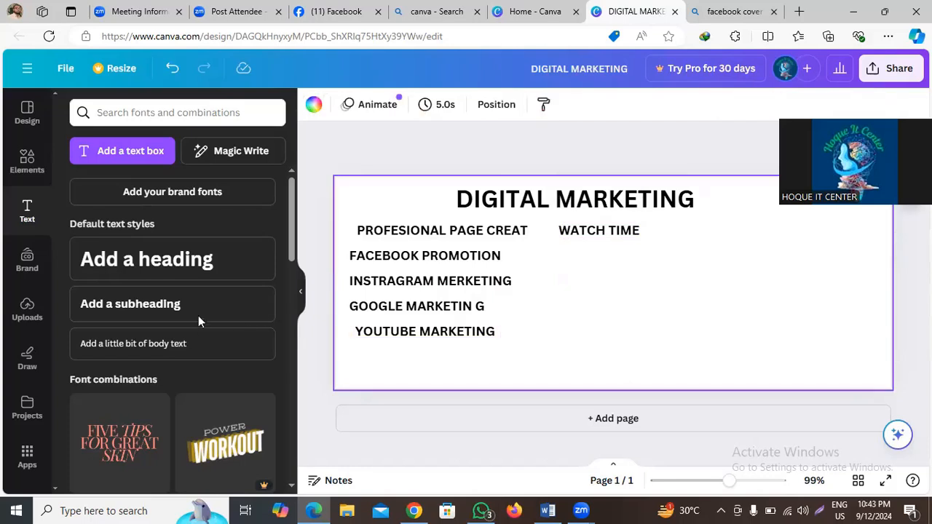
Add a subheading reading "FACEBOOK FOLLWERS" and place it directly below "WATCH TIME" in the second column
{"action": "left_click", "coordinate": [129, 303]}
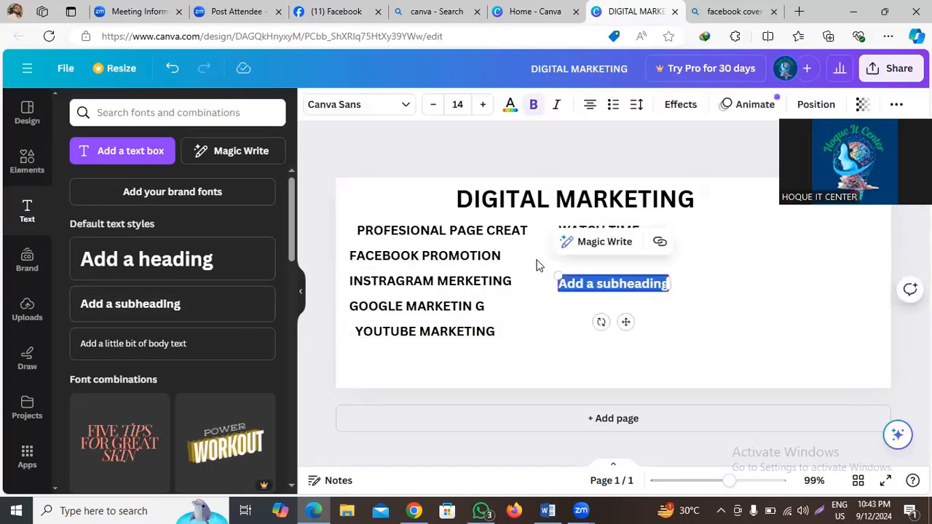
{"action": "type", "text": "FACE"}
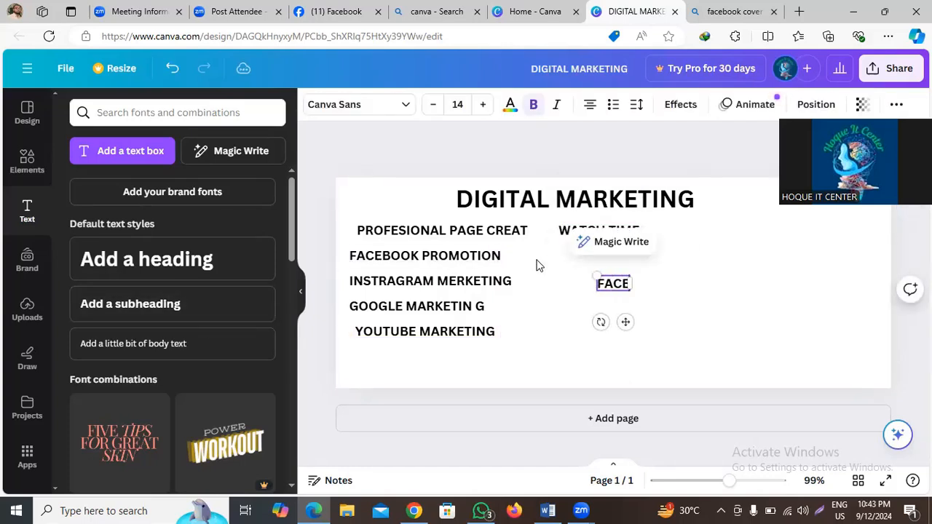
{"action": "type", "text": "BOOKMN"}
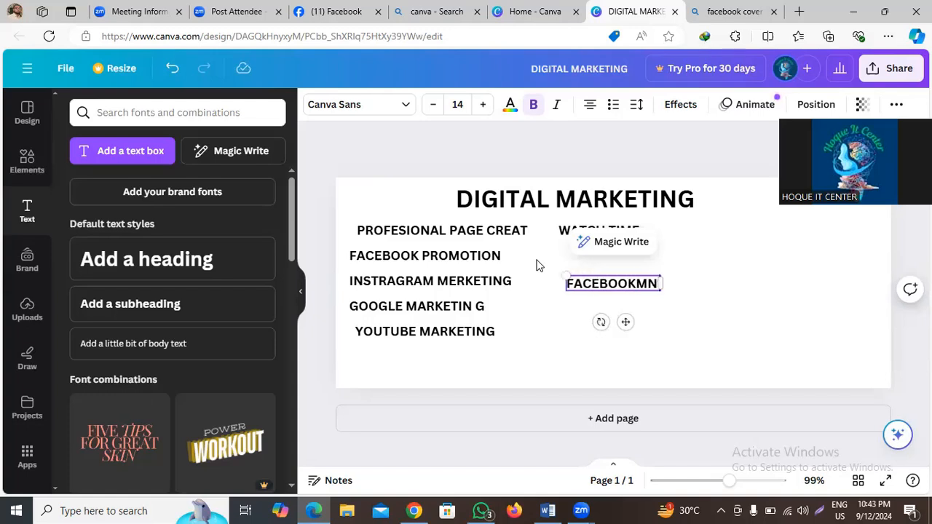
{"action": "key", "text": "BackSpace"}
{"action": "key", "text": "BackSpace"}
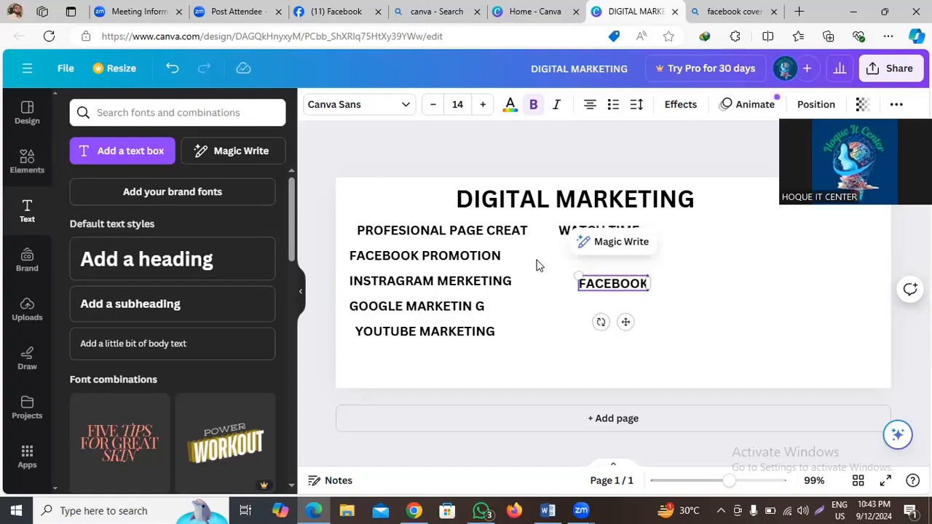
{"action": "type", "text": "FOLL"}
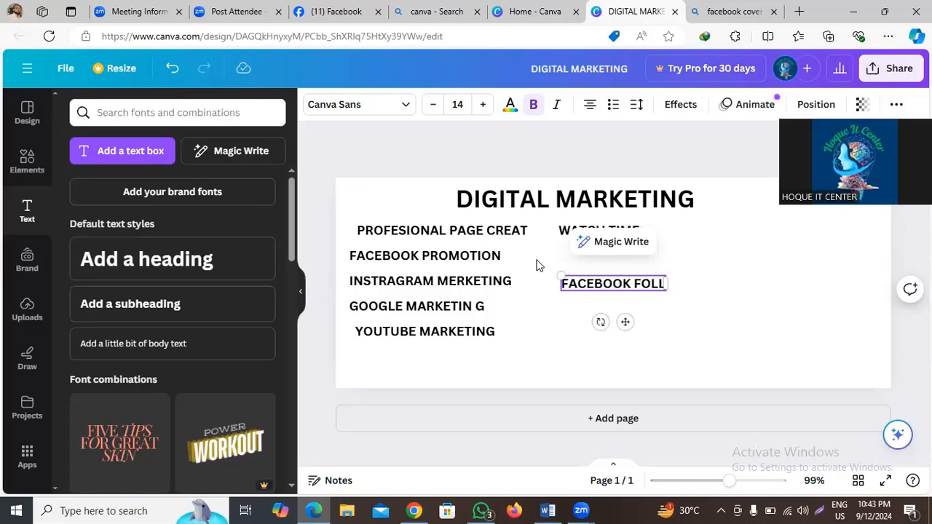
{"action": "type", "text": "WERS"}
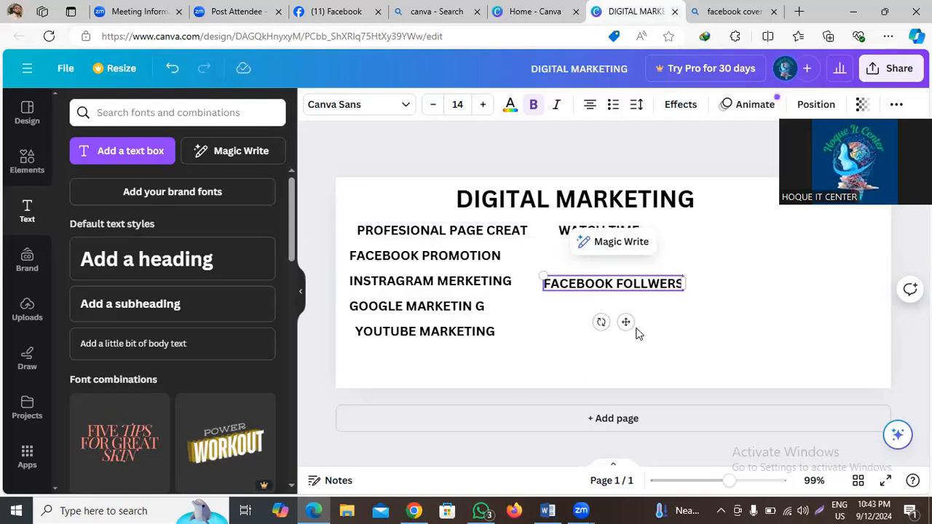
{"action": "left_click_drag", "start_coordinate": [625, 322], "coordinate": [619, 287]}
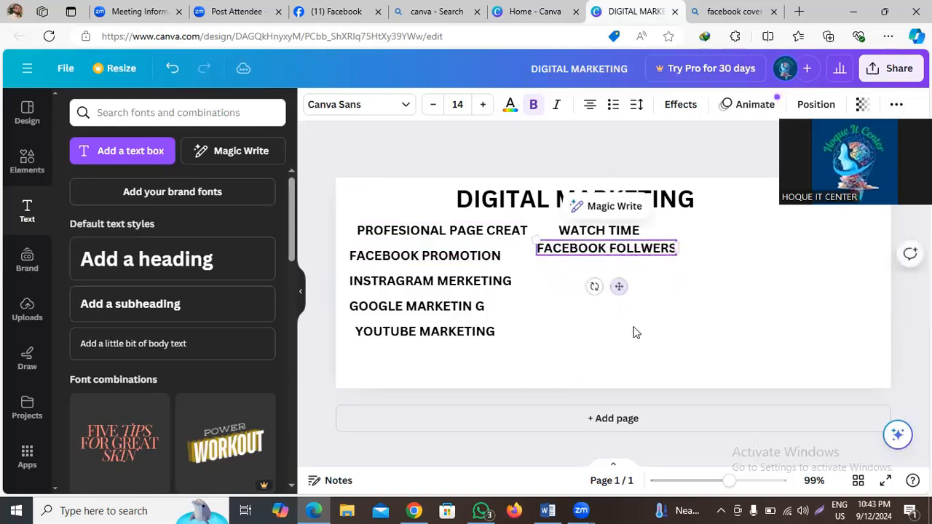
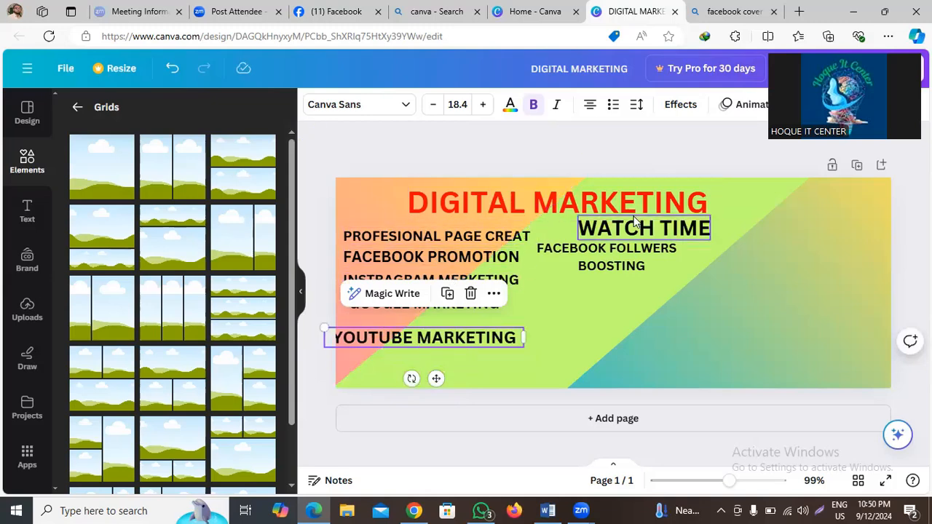
Enlarge the "FACEBOOK FOLLWERS" text to about size 19.9 and shift it right, clear of the first column
{"action": "left_click", "coordinate": [615, 251]}
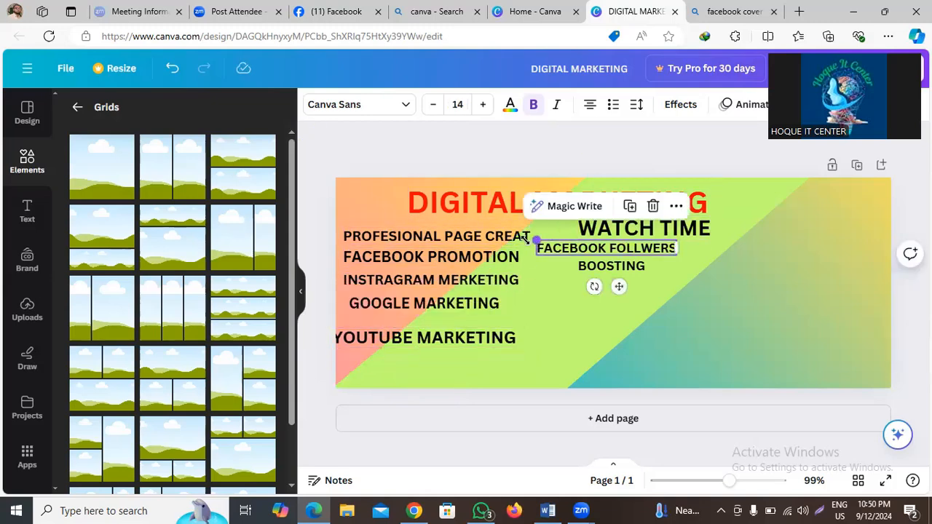
{"action": "left_click_drag", "start_coordinate": [525, 238], "coordinate": [478, 234]}
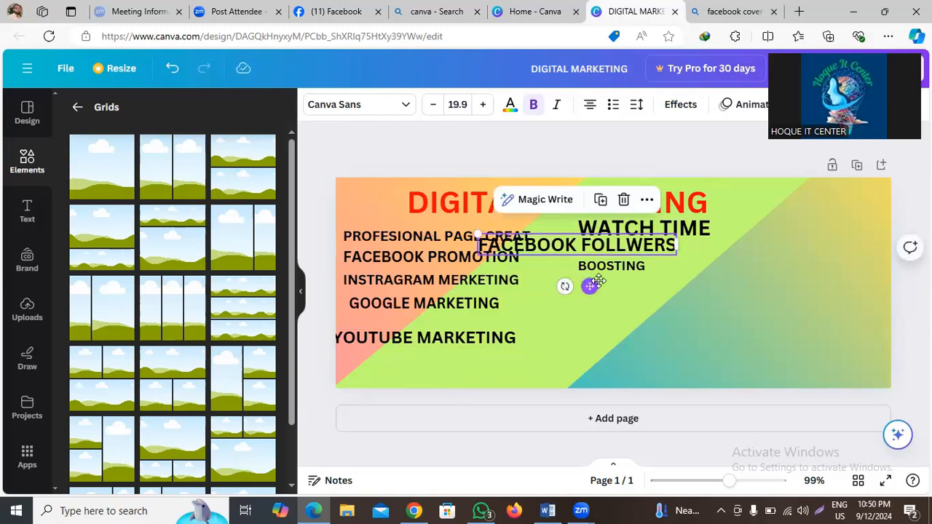
{"action": "left_click_drag", "start_coordinate": [597, 281], "coordinate": [647, 283]}
Enlarge the "BOOSTING" text to about size 30.5 and place it below the "FACEBOOK FOLLWERS" line
{"action": "left_click", "coordinate": [614, 267]}
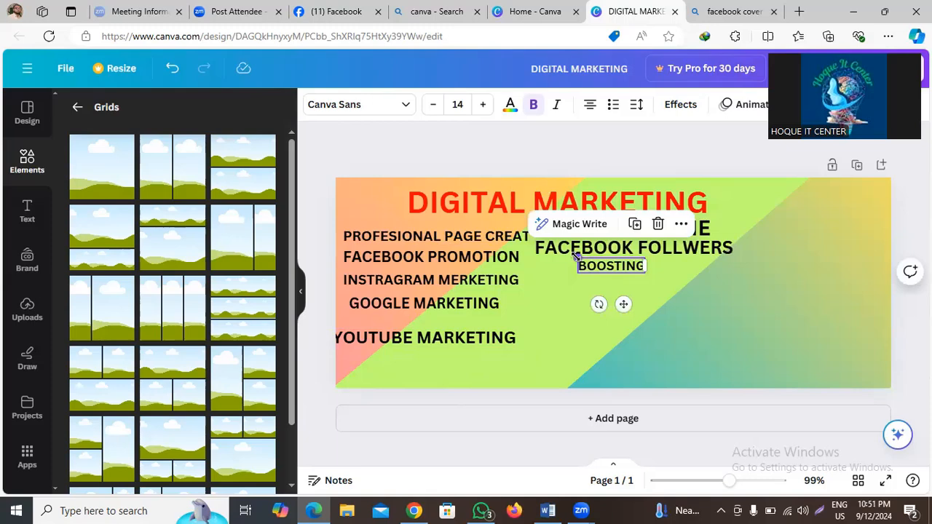
{"action": "left_click_drag", "start_coordinate": [576, 256], "coordinate": [499, 242]}
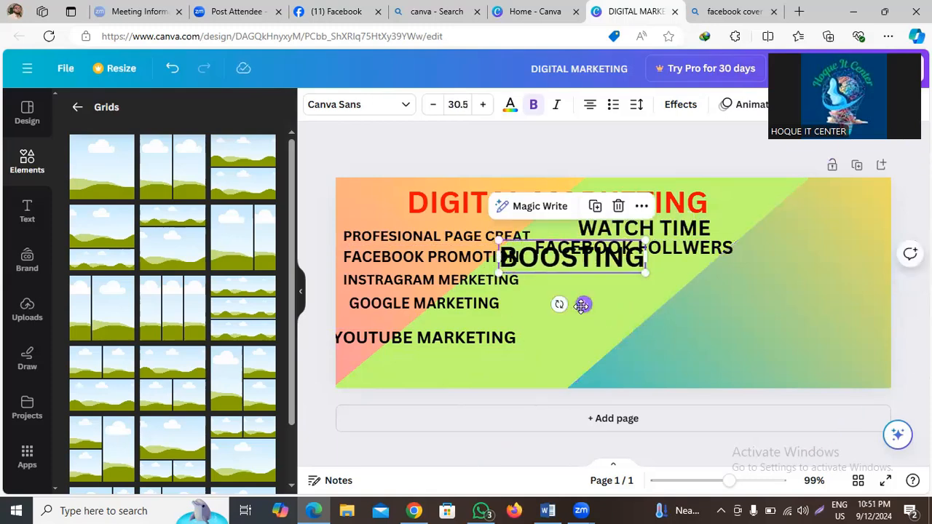
{"action": "left_click_drag", "start_coordinate": [583, 304], "coordinate": [645, 329]}
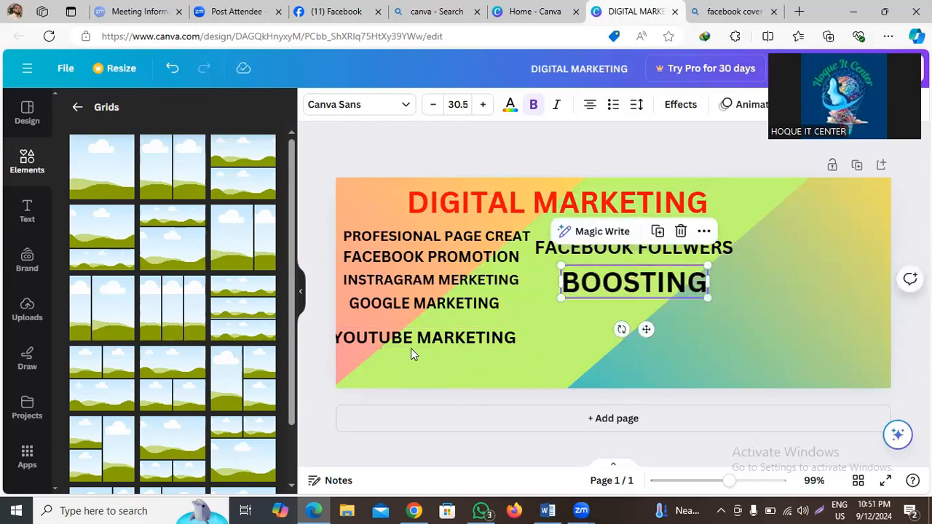
Move "YOUTUBE MARKETING" below "BOOSTING" and shift "GOOGLE MARKETING" and "INSTRAGRAM MERKETING" lower to space out the first column
{"action": "left_click_drag", "start_coordinate": [412, 338], "coordinate": [641, 315]}
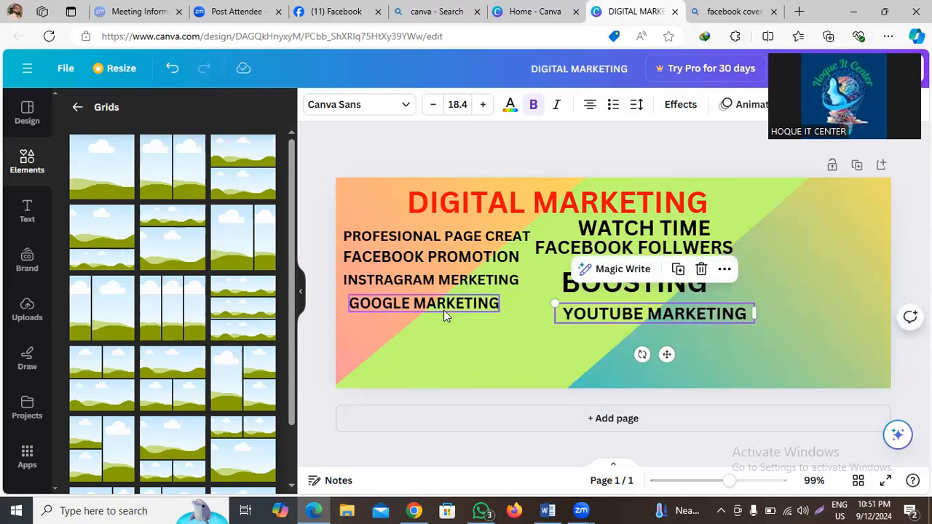
{"action": "left_click_drag", "start_coordinate": [443, 315], "coordinate": [438, 350]}
{"action": "left_click_drag", "start_coordinate": [469, 278], "coordinate": [470, 297]}
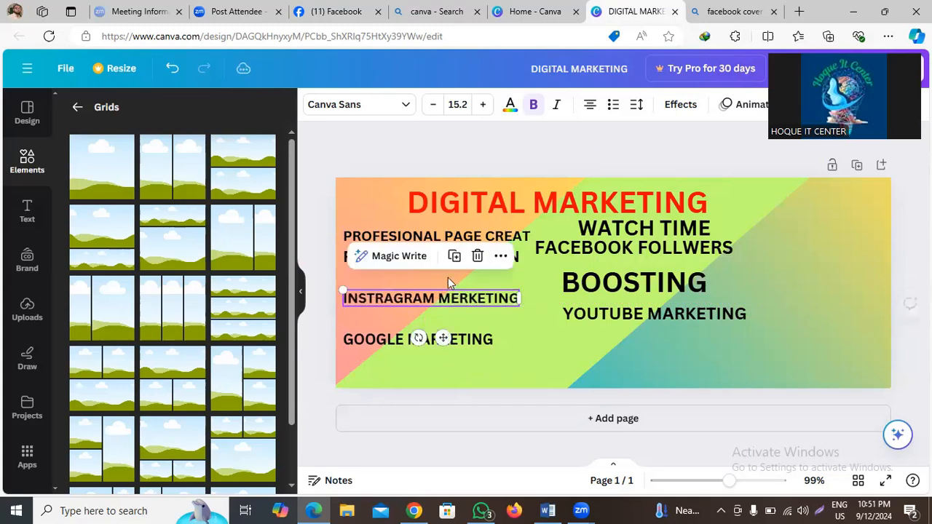
Move the "FACEBOOK PROMOTION" line down to sit evenly between "PROFESIONAL PAGE CREAT" and "INSTRAGRAM MERKETING"
{"action": "left_click", "coordinate": [519, 254]}
{"action": "left_click_drag", "start_coordinate": [520, 254], "coordinate": [519, 265]}
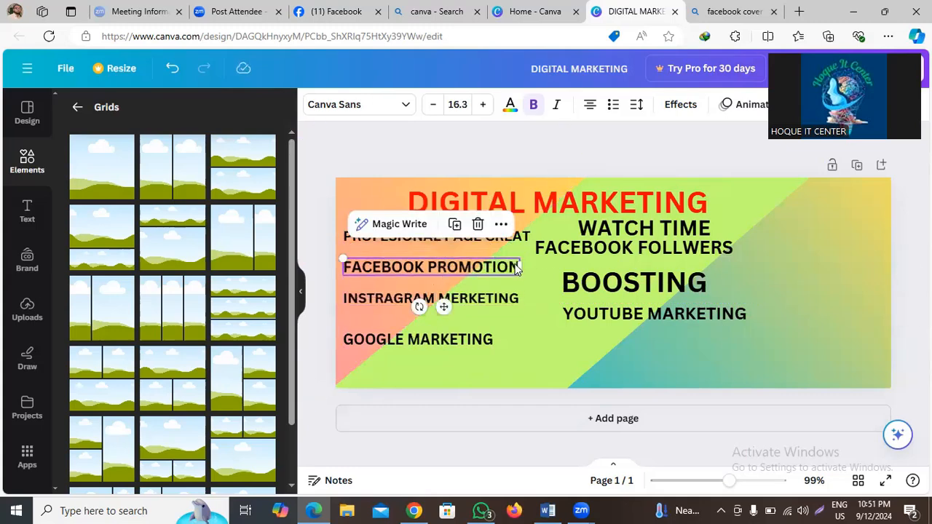
{"action": "left_click", "coordinate": [584, 331]}
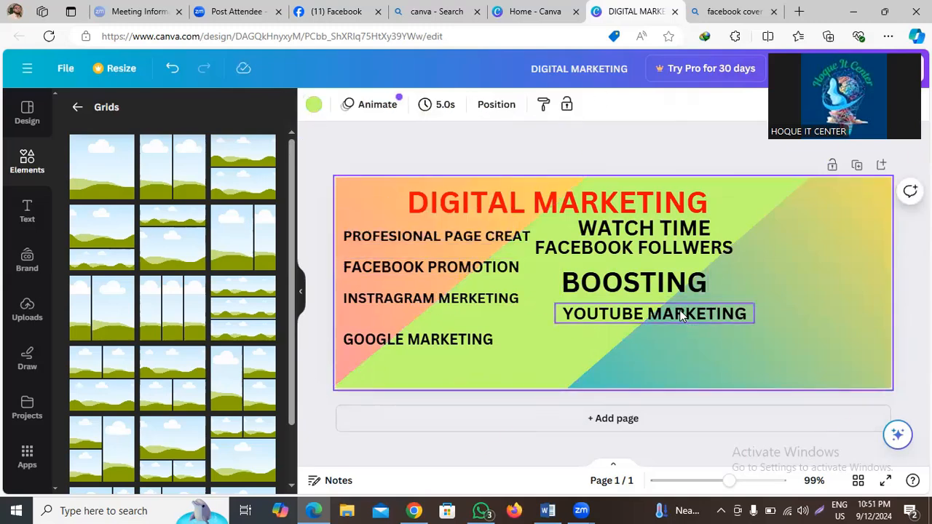
Shift "YOUTUBE MARKETING", "BOOSTING", "FACEBOOK FOLLWERS" and "WATCH TIME" lower and slightly right to space out the second column
{"action": "left_click_drag", "start_coordinate": [680, 316], "coordinate": [687, 336]}
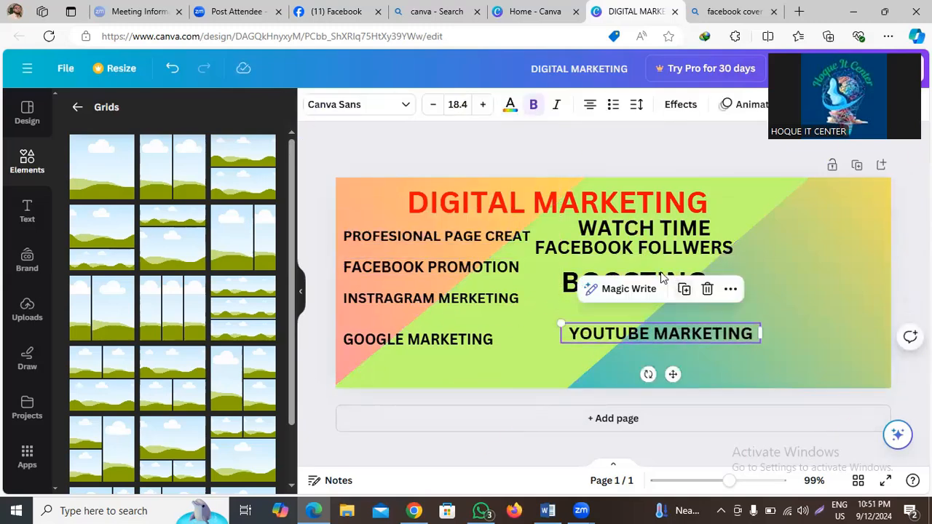
{"action": "left_click_drag", "start_coordinate": [577, 284], "coordinate": [587, 294]}
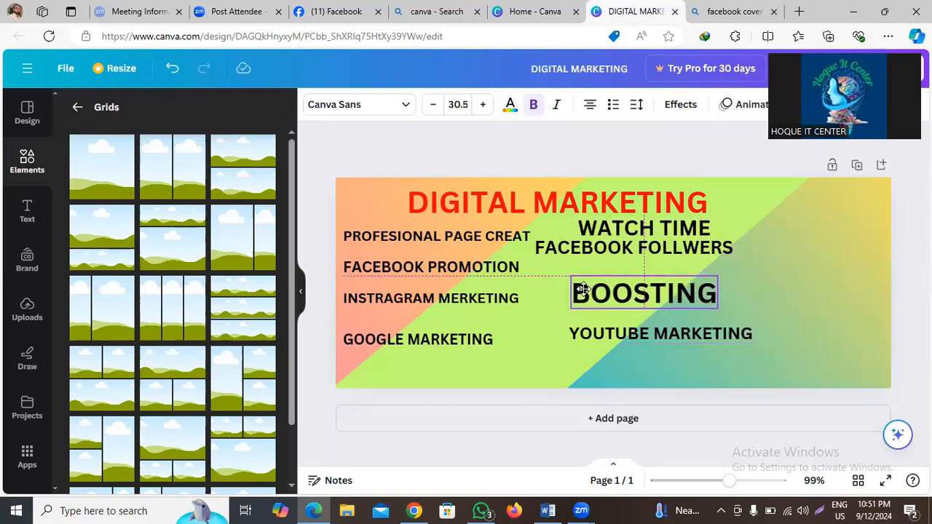
{"action": "left_click", "coordinate": [546, 249]}
{"action": "left_click_drag", "start_coordinate": [546, 249], "coordinate": [572, 259]}
{"action": "left_click", "coordinate": [655, 230]}
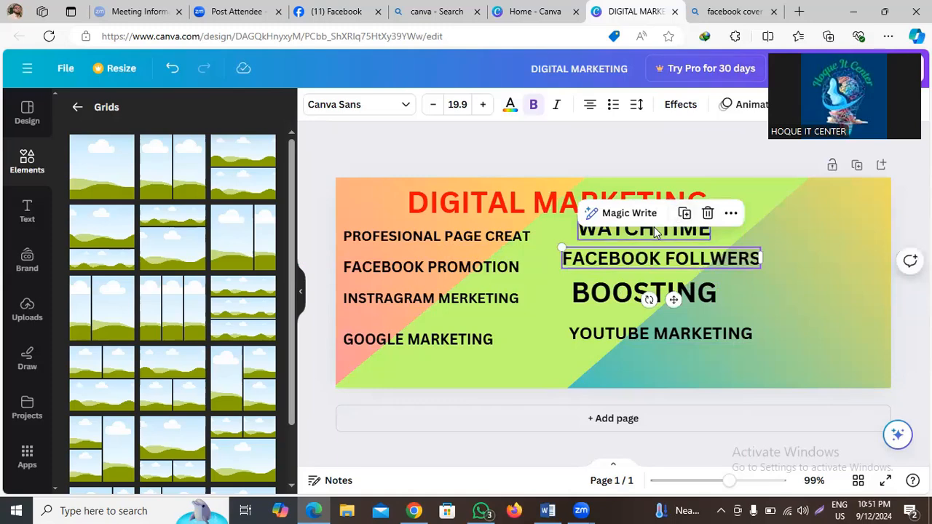
{"action": "left_click_drag", "start_coordinate": [658, 230], "coordinate": [662, 234]}
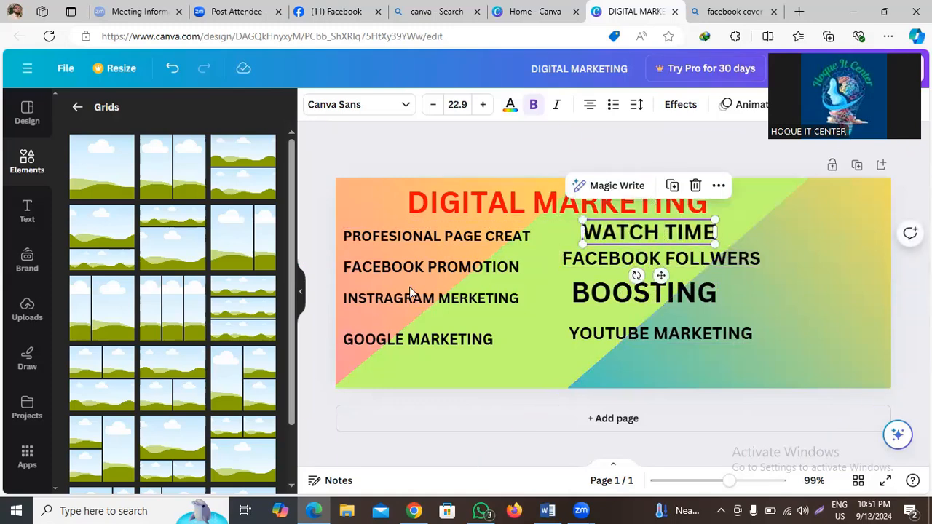
{"action": "left_click", "coordinate": [513, 328]}
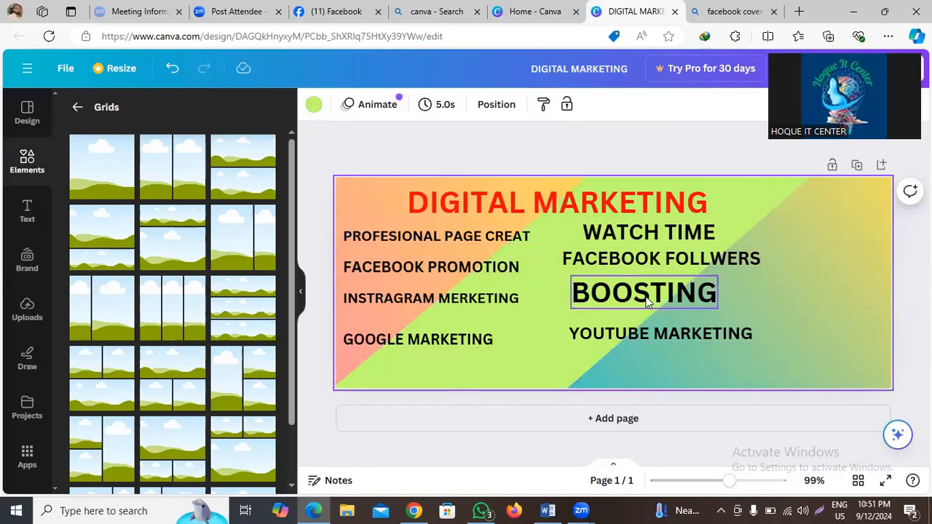
Nudge "BOOSTING" and "FACEBOOK FOLLWERS" slightly lower to even out the gaps in the second column
{"action": "left_click_drag", "start_coordinate": [645, 296], "coordinate": [650, 303]}
{"action": "left_click", "coordinate": [644, 265]}
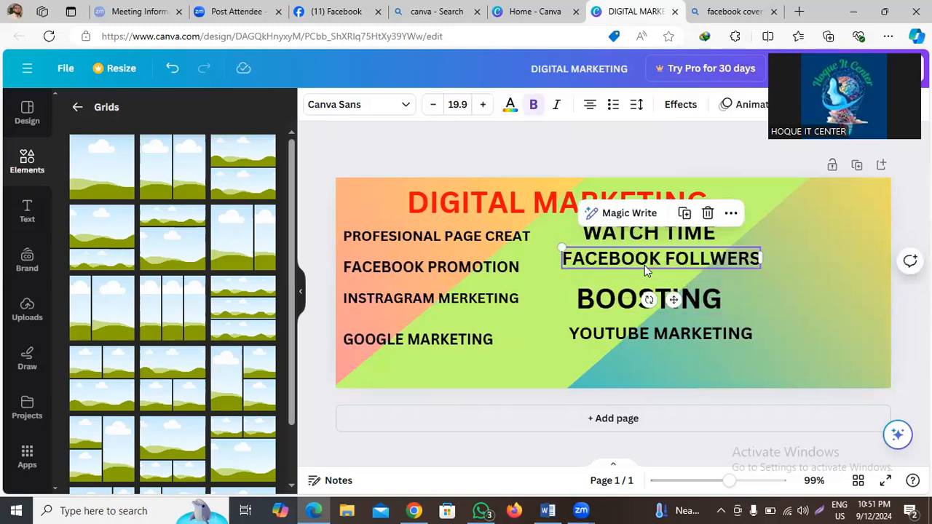
{"action": "left_click_drag", "start_coordinate": [644, 265], "coordinate": [645, 269]}
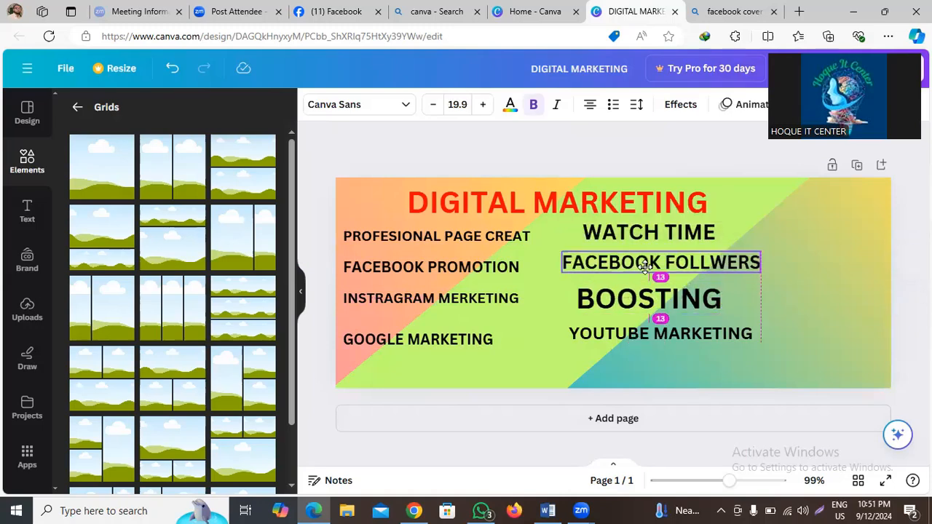
Recolor the "PROFESIONAL PAGE CREAT" text, trying lime, pink and purple shades before settling on dark blue
{"action": "left_click", "coordinate": [463, 235]}
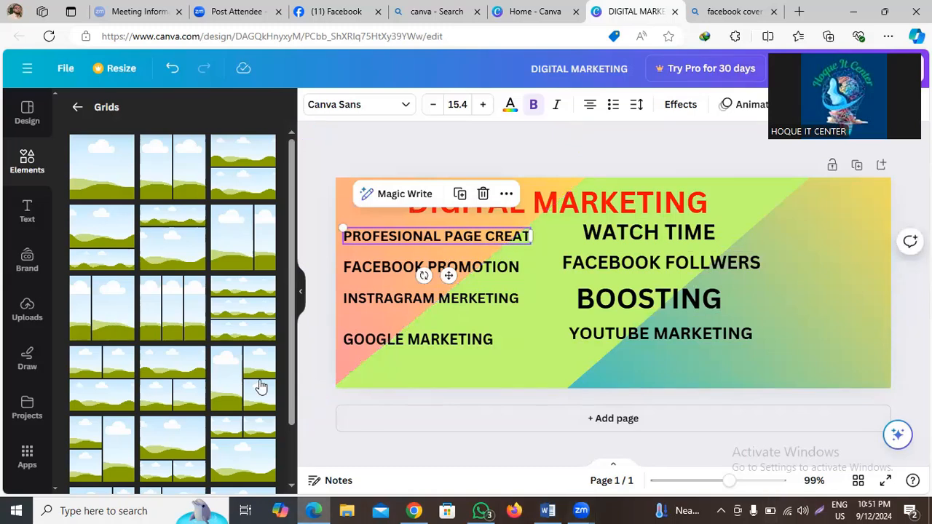
{"action": "left_click", "coordinate": [509, 106]}
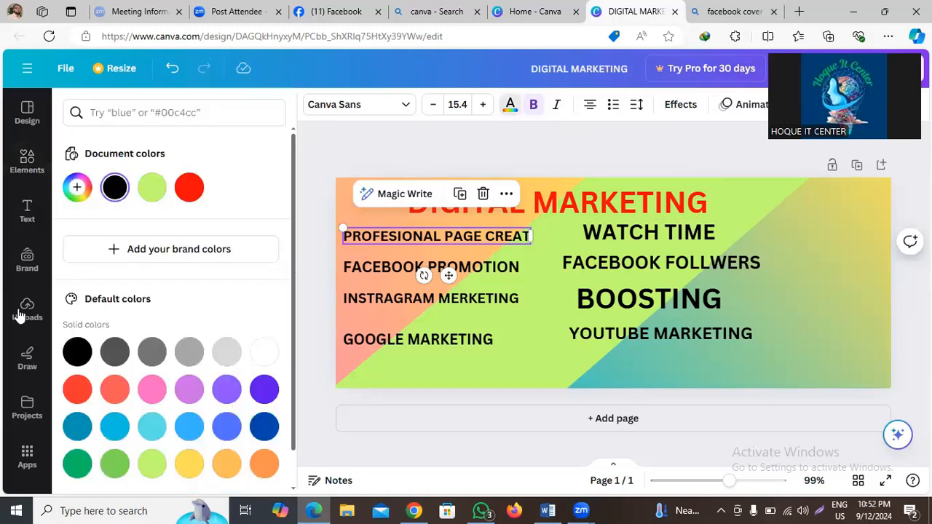
{"action": "left_click", "coordinate": [148, 187]}
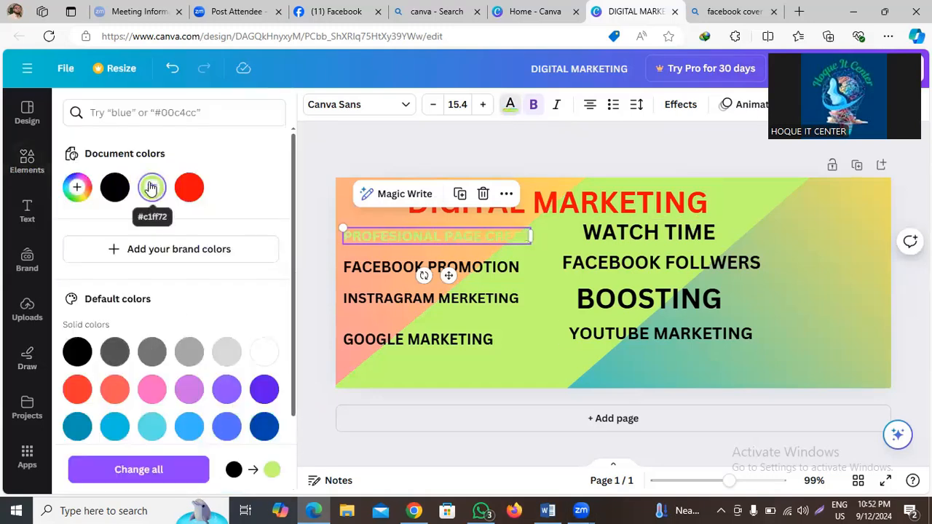
{"action": "left_click", "coordinate": [114, 188]}
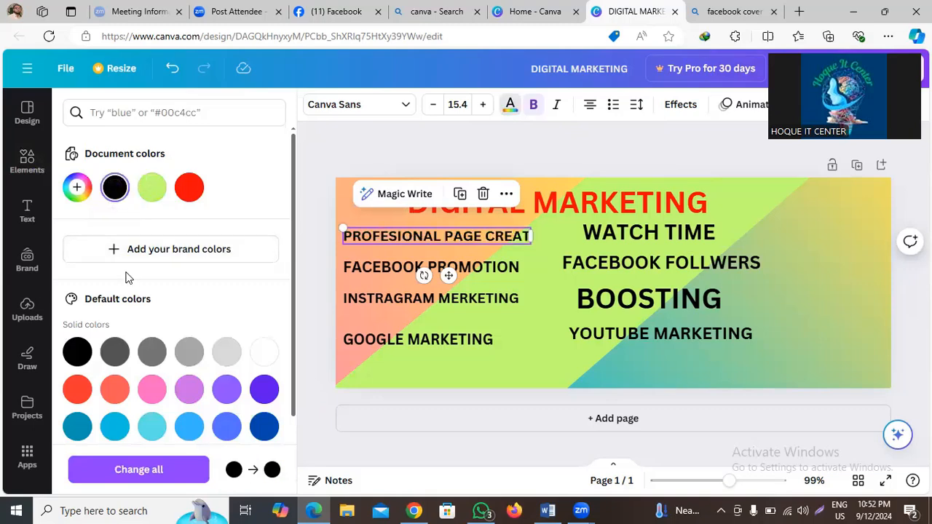
{"action": "left_click", "coordinate": [153, 391]}
{"action": "left_click", "coordinate": [192, 394]}
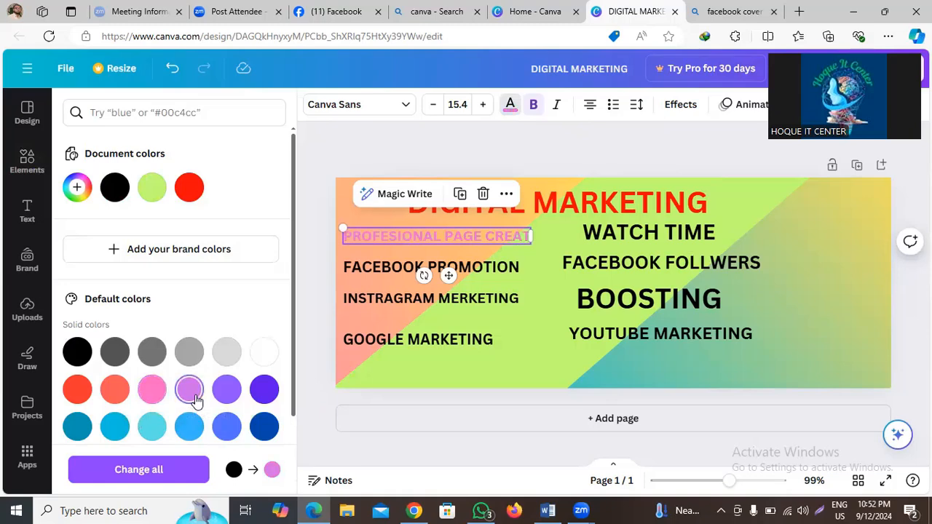
{"action": "left_click", "coordinate": [258, 391]}
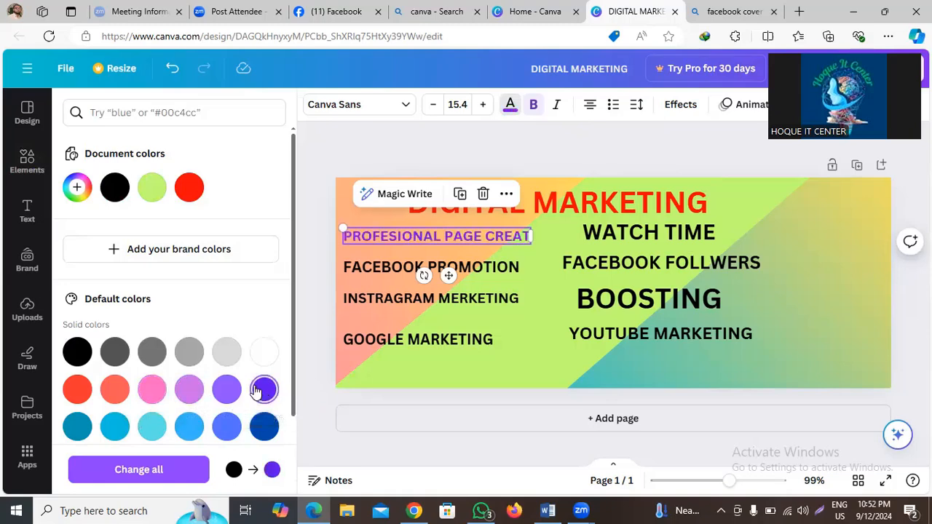
{"action": "left_click", "coordinate": [263, 426]}
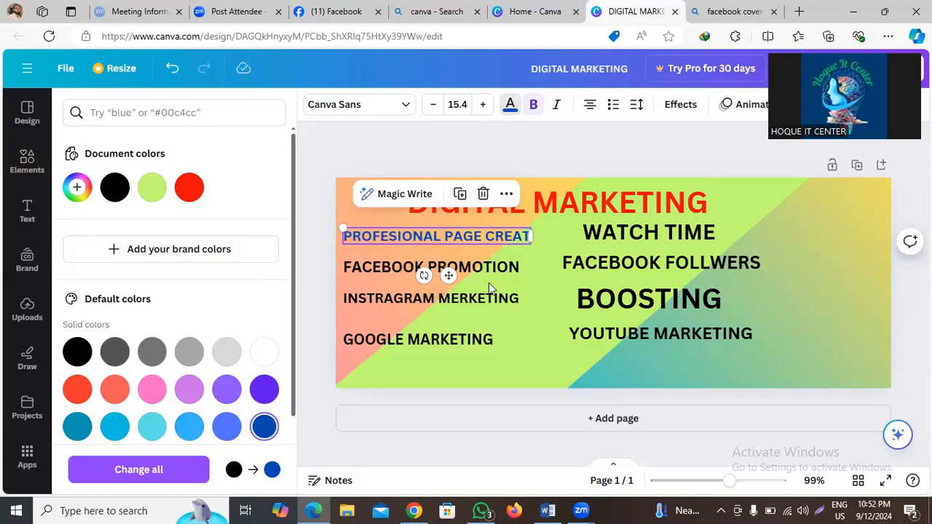
Change the "FACEBOOK PROMOTION" text color to the lighter violet-blue from the default solid colors
{"action": "left_click", "coordinate": [489, 280]}
{"action": "left_click", "coordinate": [510, 105]}
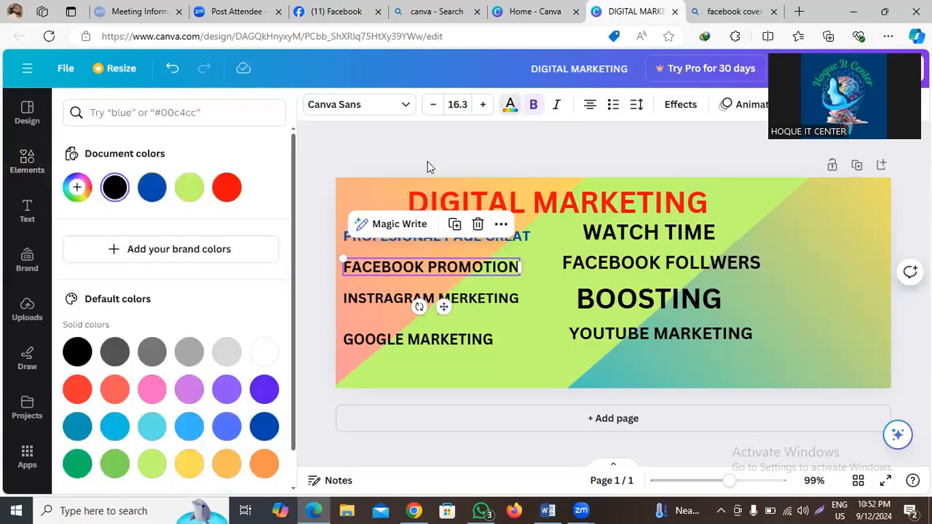
{"action": "left_click", "coordinate": [226, 426]}
Change the "INSTRAGRAM MERKETING" text color to the dark green from the default solid colors
{"action": "left_click", "coordinate": [386, 302]}
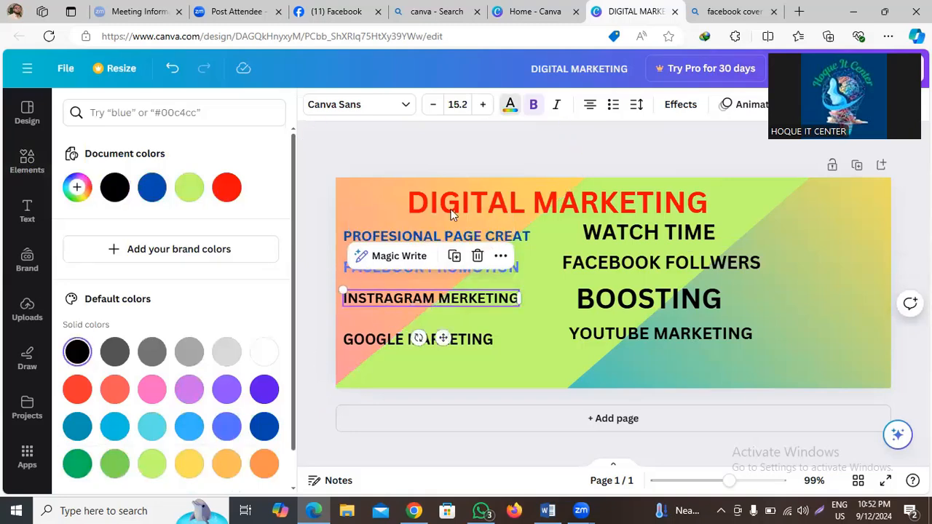
{"action": "left_click", "coordinate": [510, 105]}
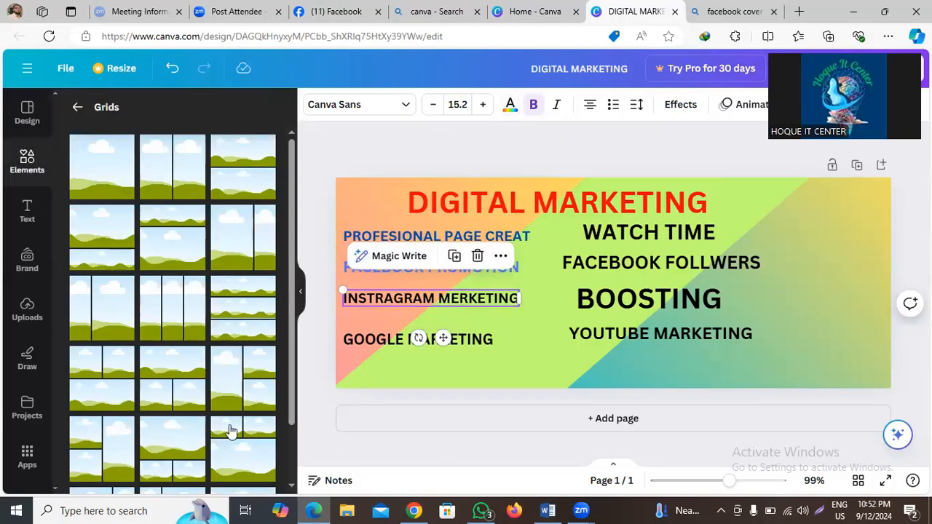
{"action": "left_click", "coordinate": [512, 102]}
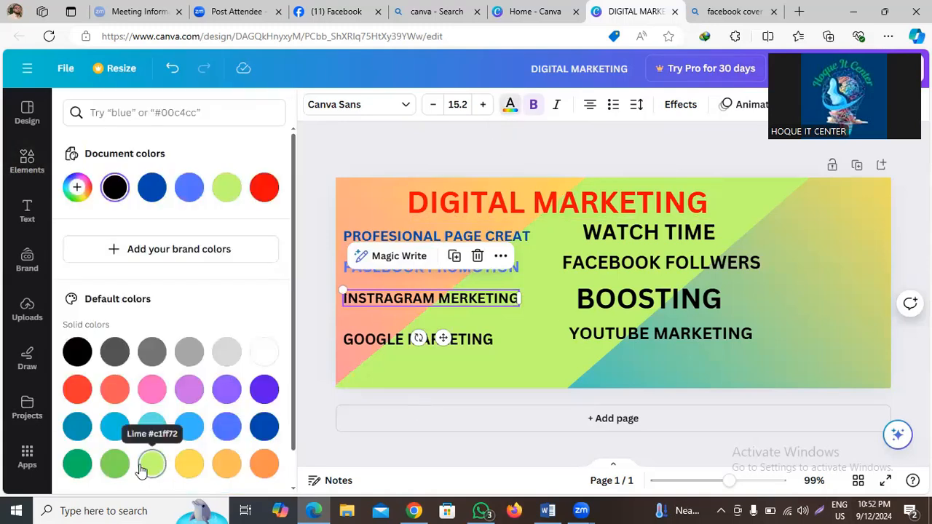
{"action": "left_click", "coordinate": [77, 464]}
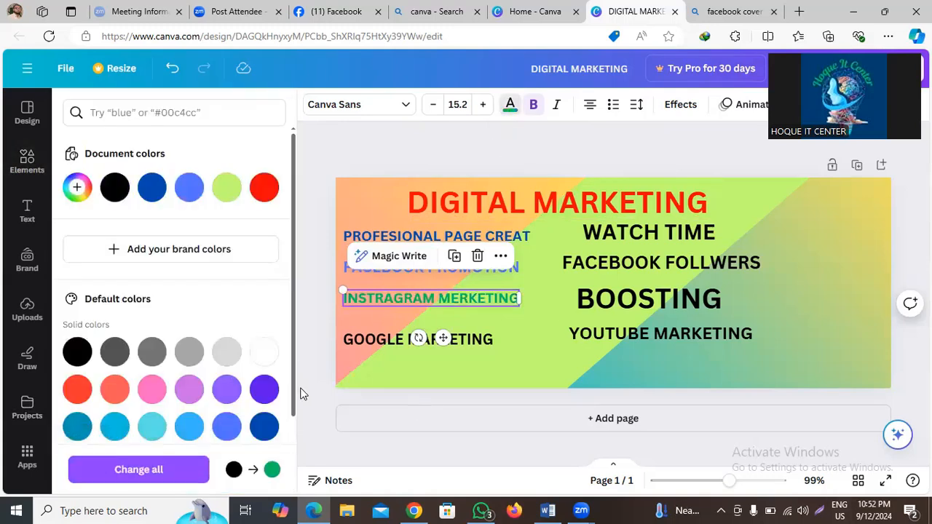
Try peach, orange and turquoise default colors on the "GOOGLE MARKETING" text
{"action": "left_click", "coordinate": [474, 335]}
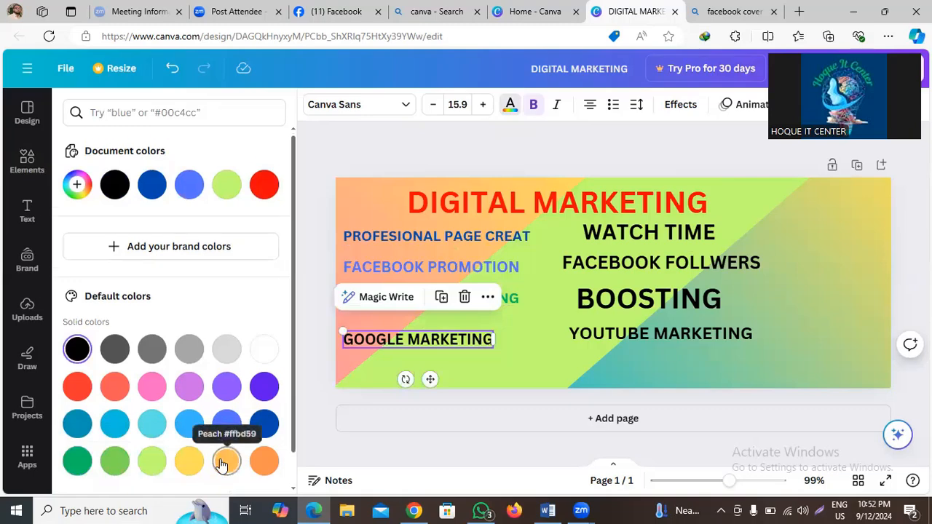
{"action": "scroll", "coordinate": [94, 266], "scroll_direction": "down", "scroll_amount": 1}
{"action": "left_click", "coordinate": [226, 426]}
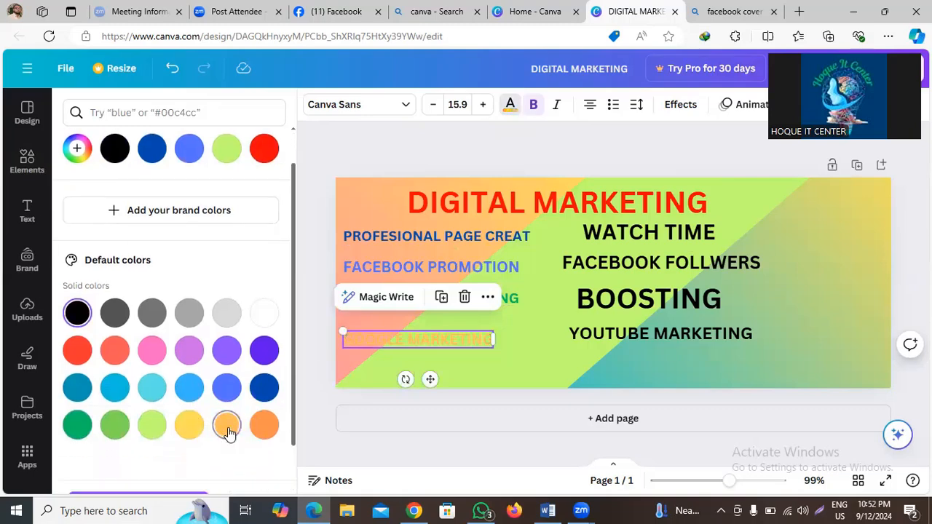
{"action": "left_click", "coordinate": [264, 431]}
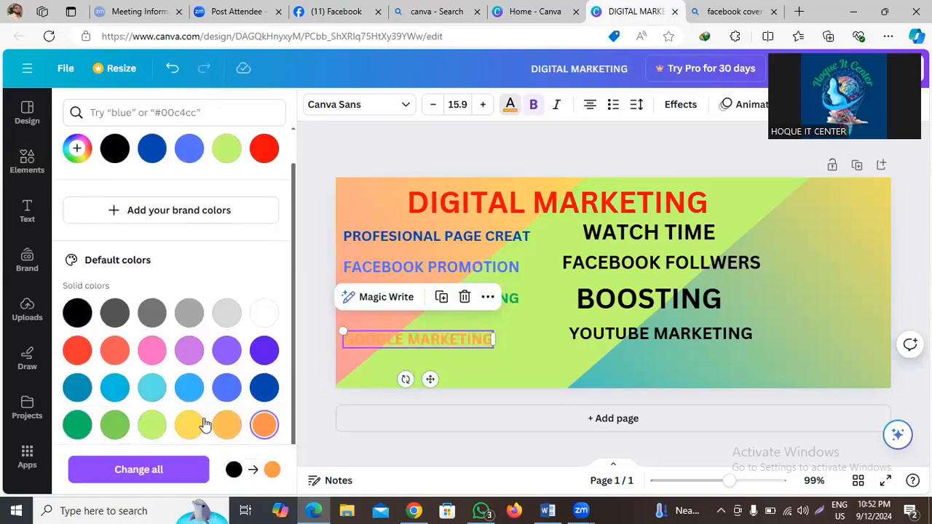
{"action": "left_click", "coordinate": [154, 396]}
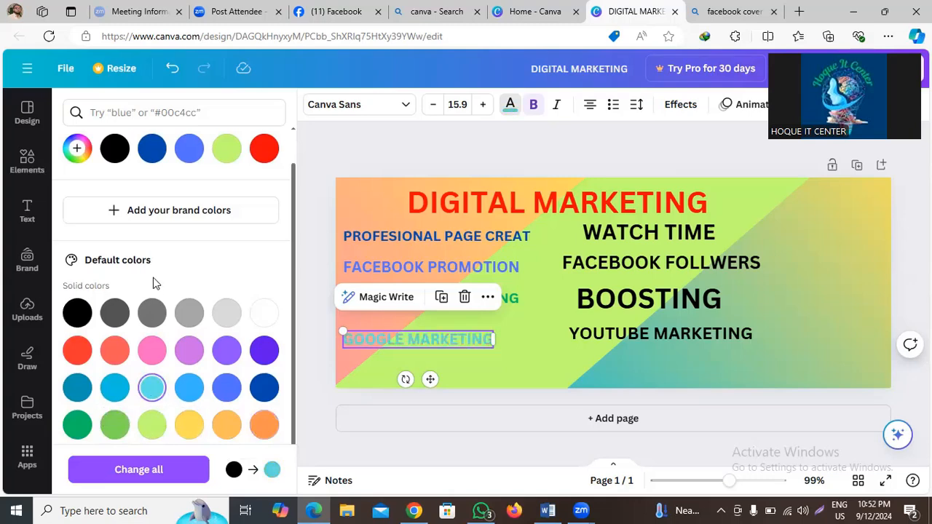
{"action": "scroll", "coordinate": [149, 281], "scroll_direction": "up", "scroll_amount": 1}
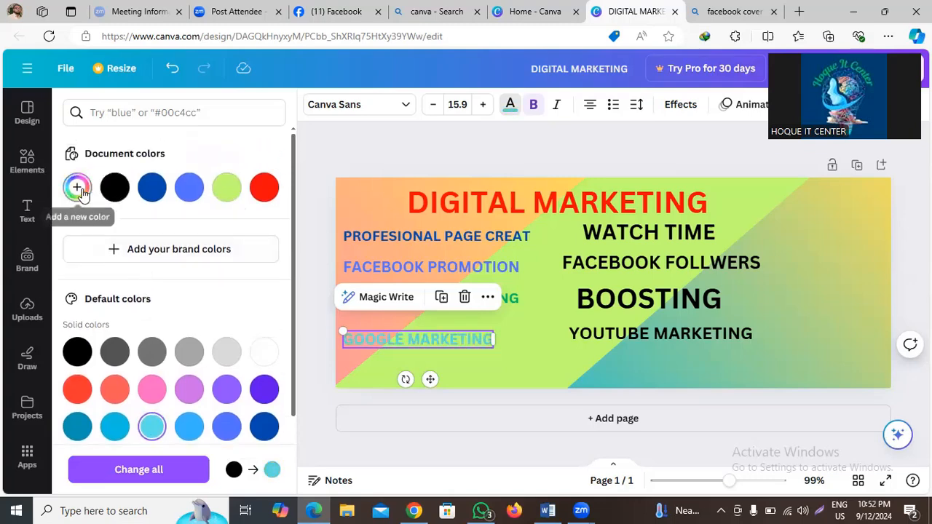
Mix a custom color for the "GOOGLE MARKETING" text, testing cyan and green hues and ending on blue-violet #4316D8
{"action": "left_click", "coordinate": [78, 188]}
{"action": "left_click", "coordinate": [231, 236]}
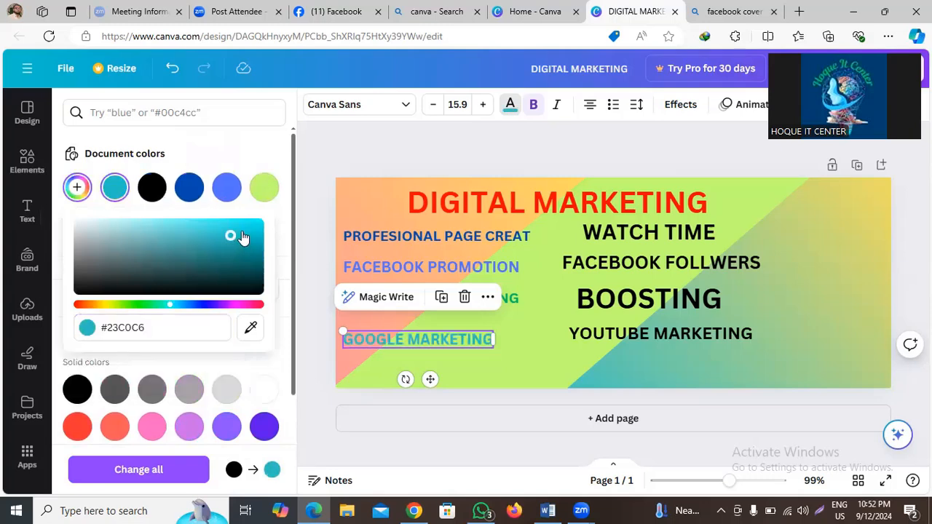
{"action": "left_click_drag", "start_coordinate": [230, 235], "coordinate": [259, 223]}
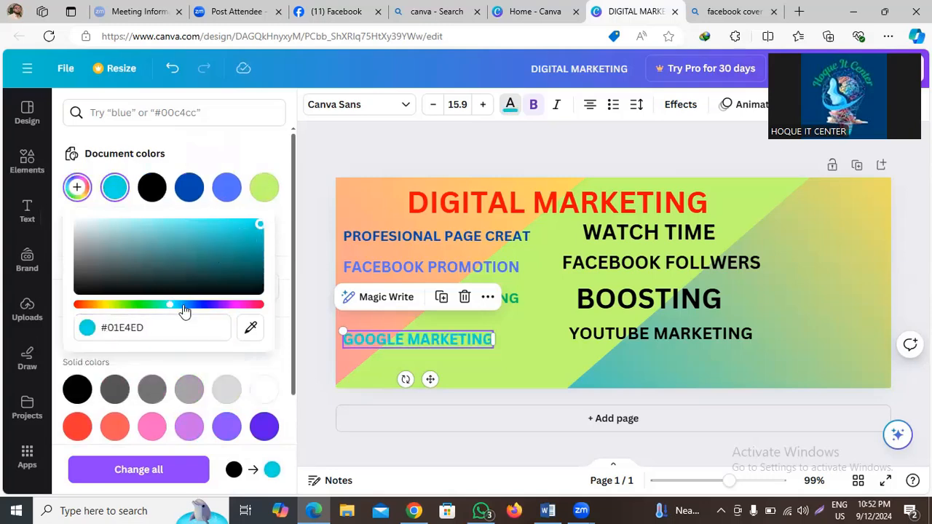
{"action": "left_click", "coordinate": [137, 306]}
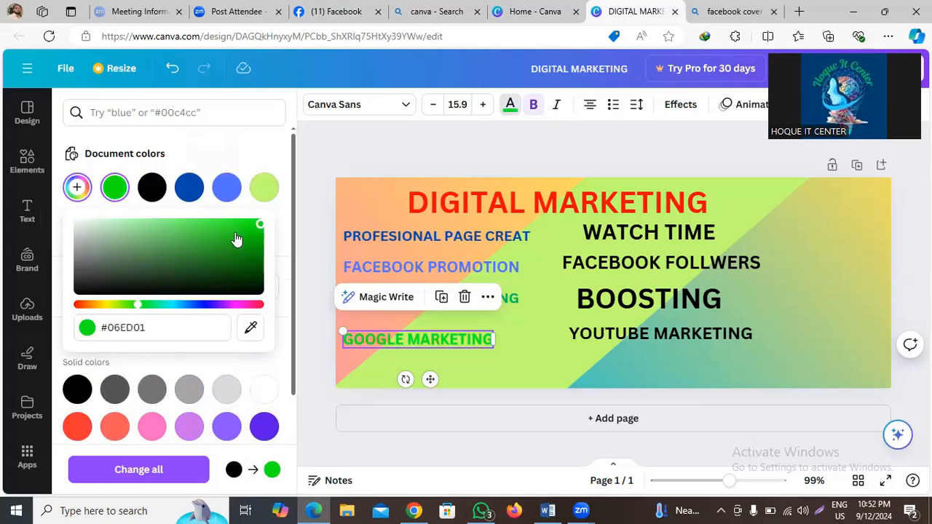
{"action": "left_click_drag", "start_coordinate": [253, 232], "coordinate": [189, 245]}
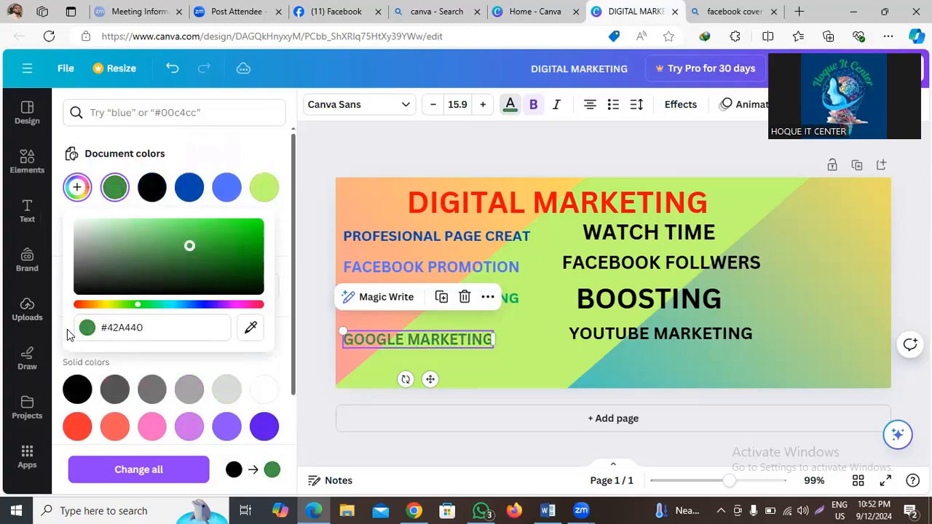
{"action": "left_click_drag", "start_coordinate": [153, 309], "coordinate": [170, 310]}
{"action": "left_click_drag", "start_coordinate": [189, 249], "coordinate": [244, 231]}
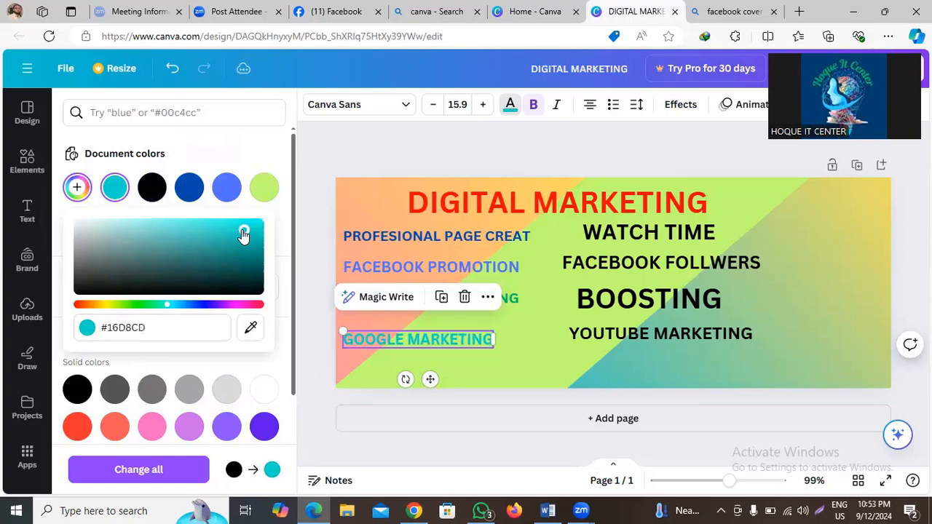
{"action": "left_click", "coordinate": [207, 307]}
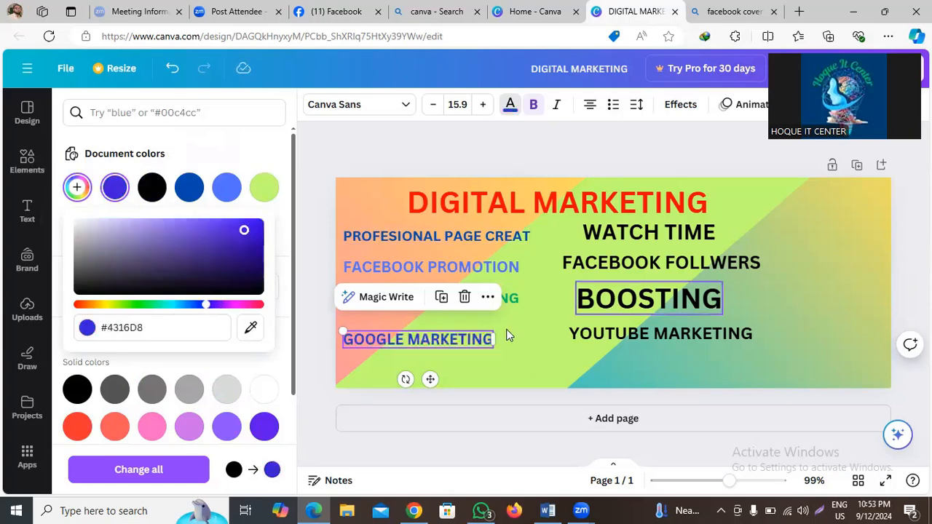
Nudge the "GOOGLE MARKETING" line slightly up to tighten the first column's spacing, and deselect it
{"action": "left_click", "coordinate": [466, 368]}
{"action": "left_click_drag", "start_coordinate": [422, 337], "coordinate": [422, 332]}
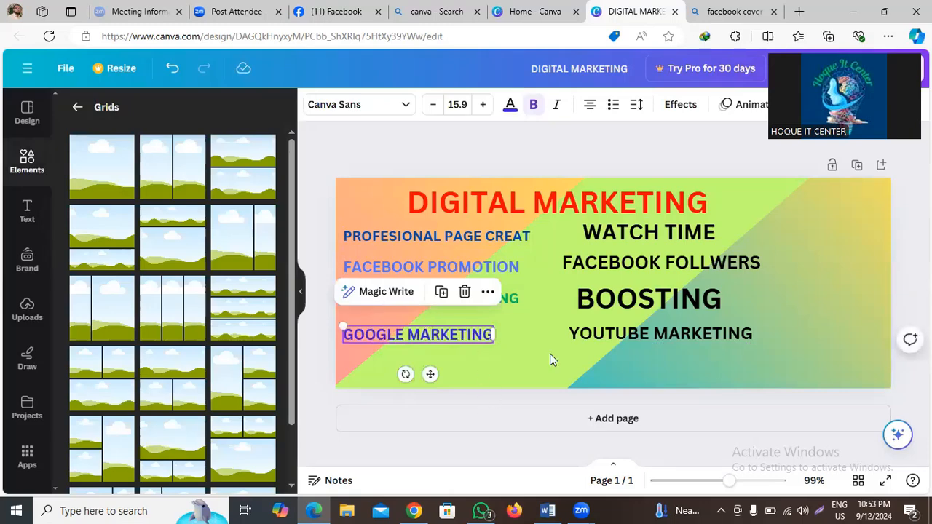
{"action": "left_click", "coordinate": [556, 311]}
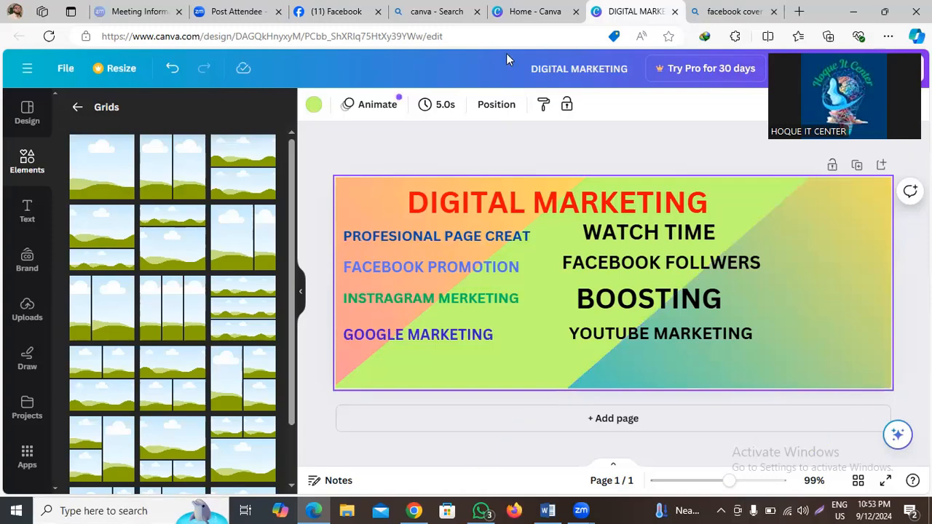
Try pink, turquoise, bright red, dark gray and coral default solid colors on the "WATCH TIME" text
{"action": "left_click", "coordinate": [668, 239]}
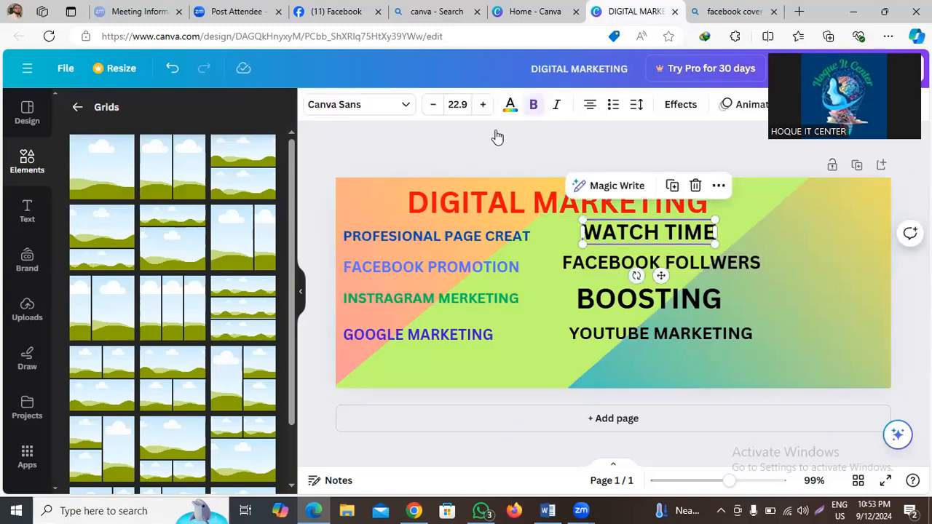
{"action": "left_click", "coordinate": [509, 106]}
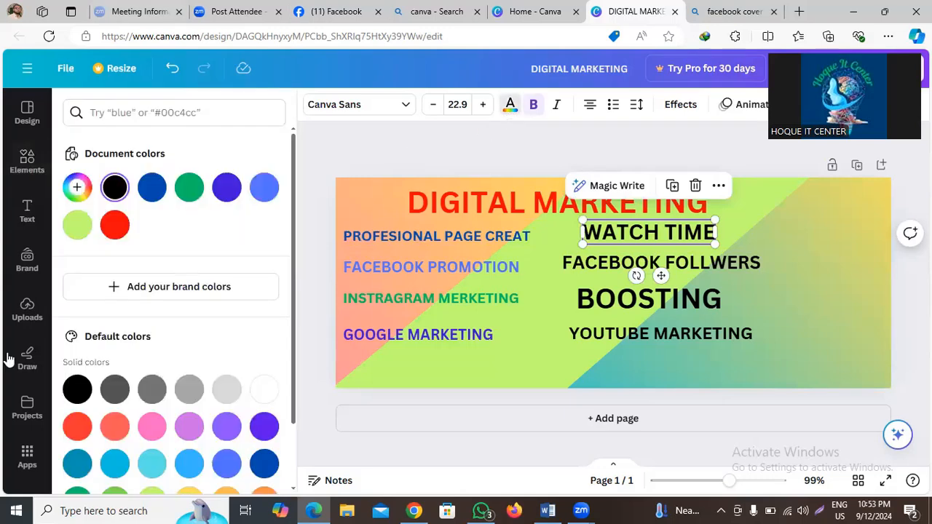
{"action": "scroll", "coordinate": [128, 371], "scroll_direction": "down", "scroll_amount": 1}
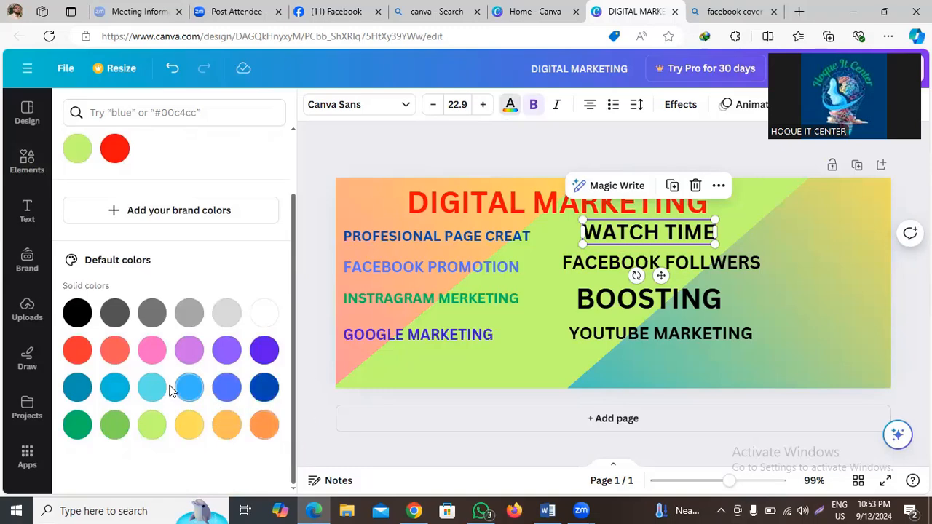
{"action": "left_click", "coordinate": [146, 351]}
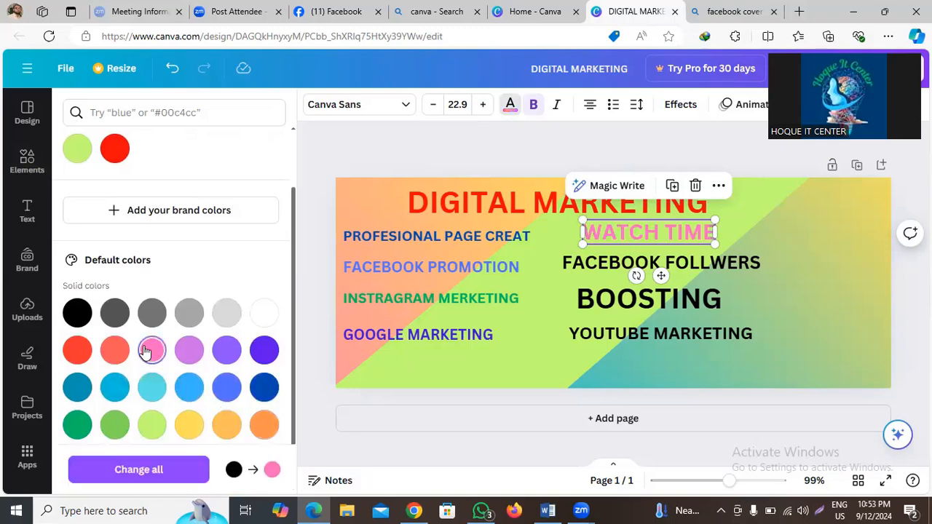
{"action": "left_click", "coordinate": [145, 386]}
{"action": "left_click", "coordinate": [76, 351]}
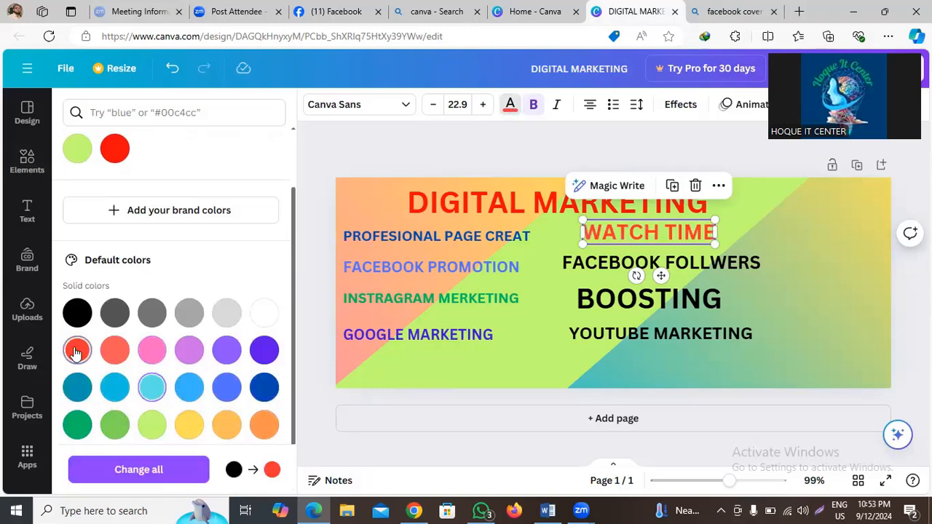
{"action": "left_click", "coordinate": [116, 318]}
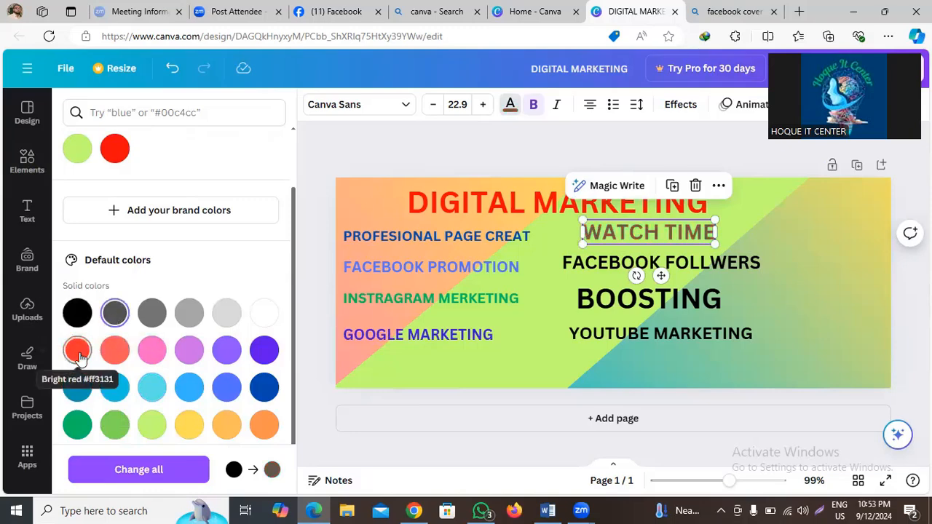
{"action": "left_click", "coordinate": [121, 355]}
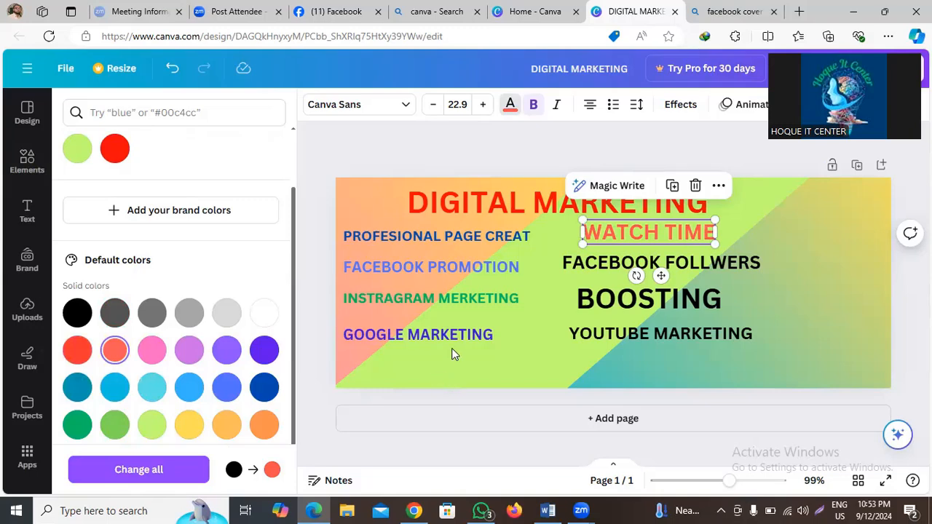
Mix a custom dark magenta #B20F71 for the "WATCH TIME" text
{"action": "scroll", "coordinate": [129, 167], "scroll_direction": "up", "scroll_amount": 2}
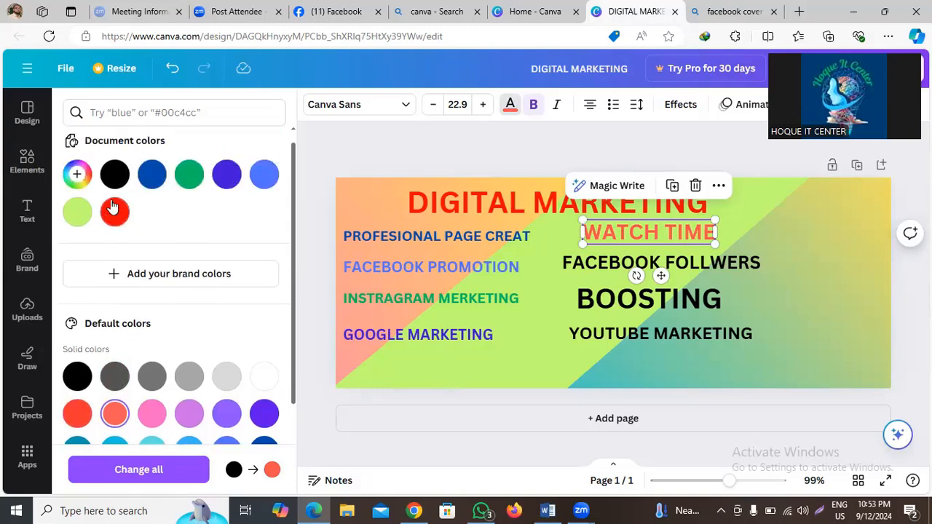
{"action": "left_click", "coordinate": [77, 187]}
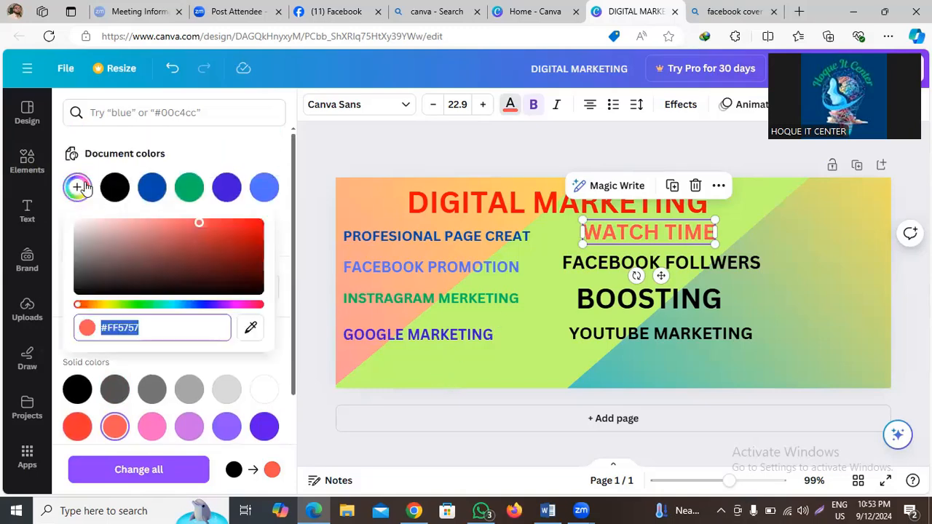
{"action": "left_click", "coordinate": [244, 304]}
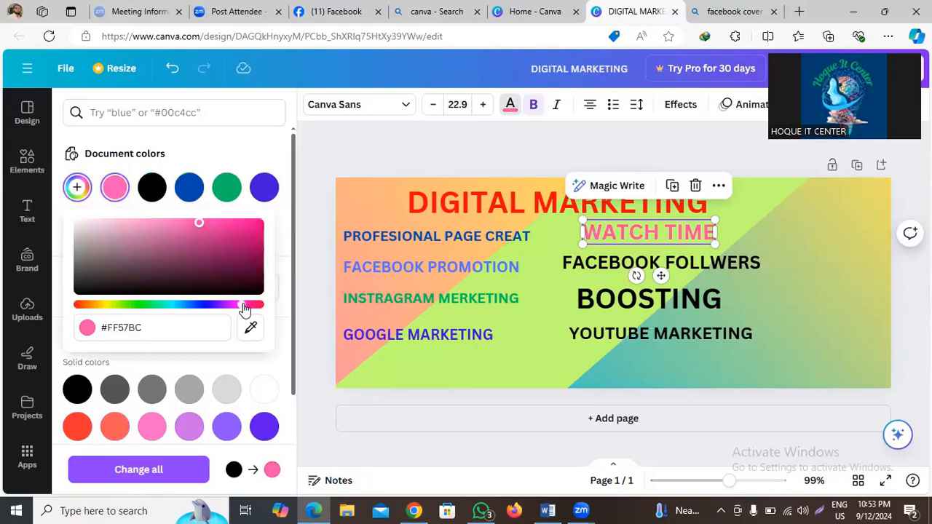
{"action": "left_click", "coordinate": [246, 241]}
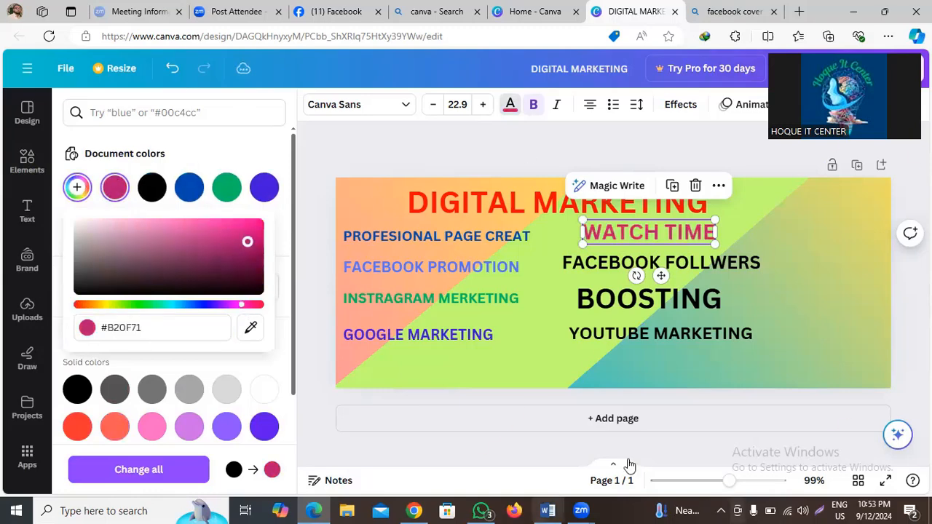
Try to recolor the "FACEBOOK FOLLWERS" text with a custom blue hue and a darker shade of the document color #4316D8
{"action": "left_click", "coordinate": [720, 262]}
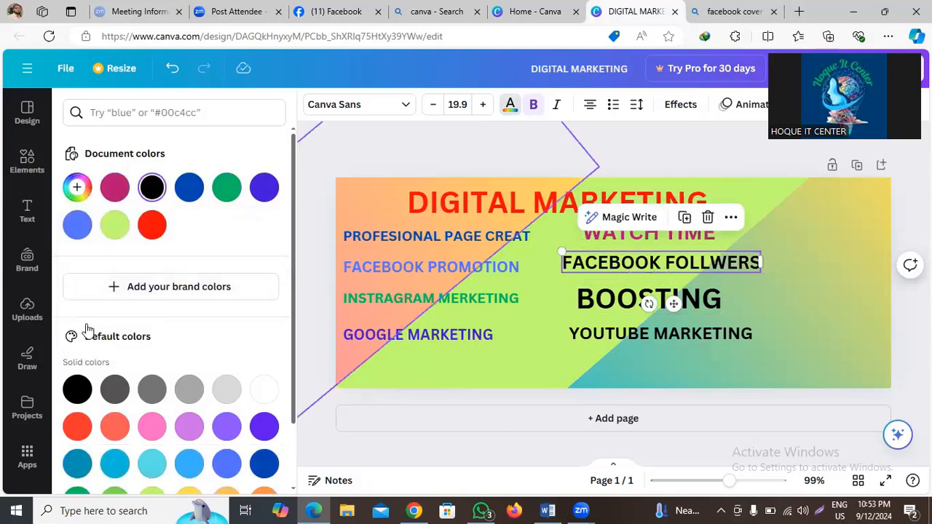
{"action": "left_click", "coordinate": [77, 187]}
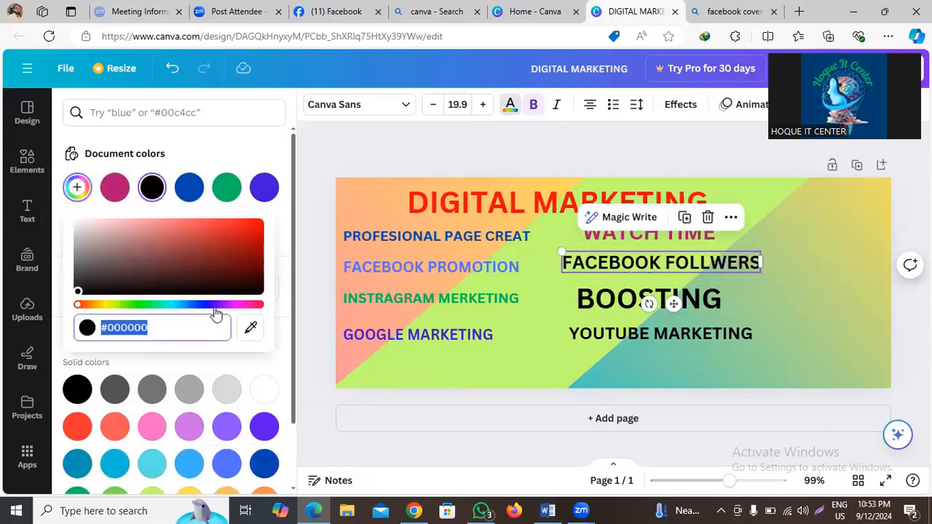
{"action": "left_click_drag", "start_coordinate": [178, 306], "coordinate": [196, 307]}
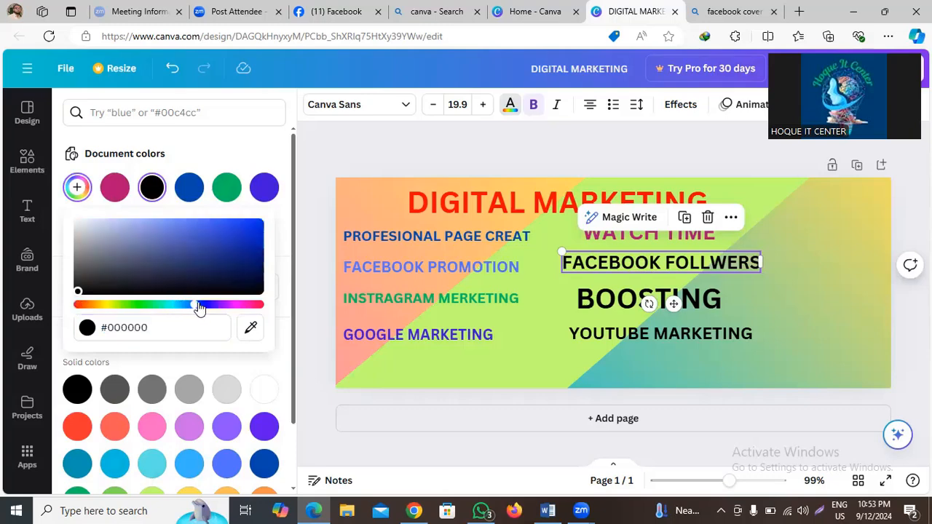
{"action": "left_click", "coordinate": [682, 266]}
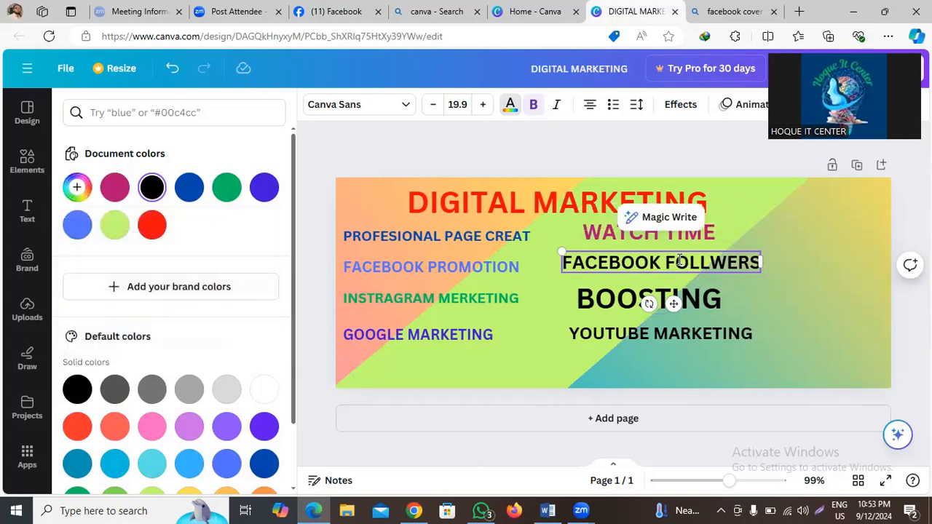
{"action": "left_click", "coordinate": [513, 116]}
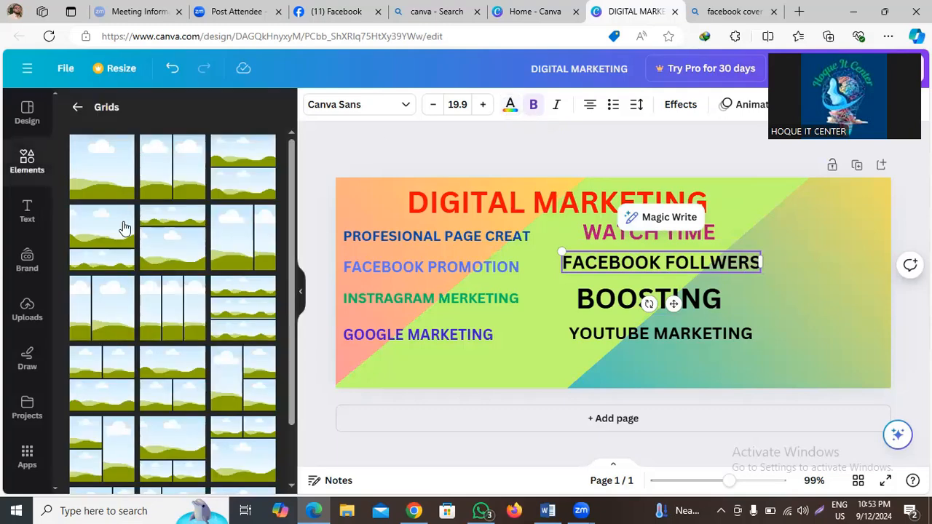
{"action": "left_click", "coordinate": [511, 109]}
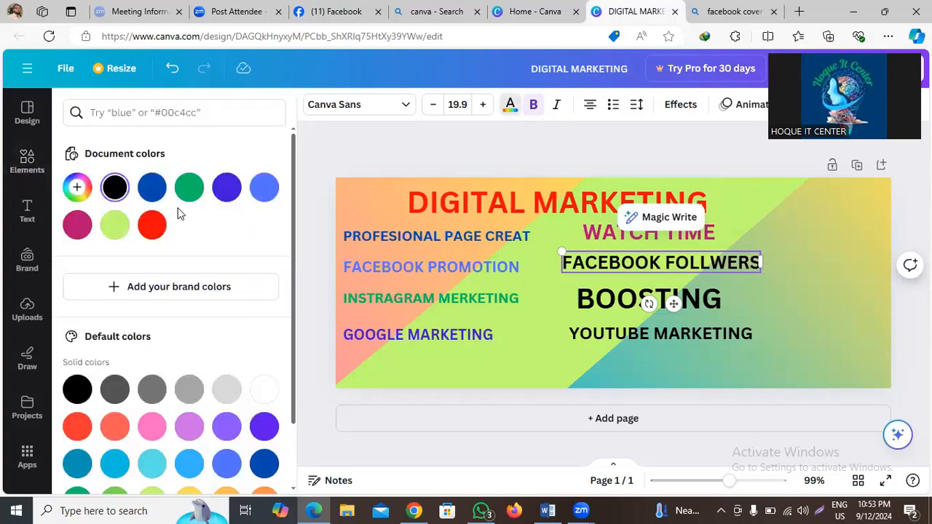
{"action": "left_click", "coordinate": [226, 187]}
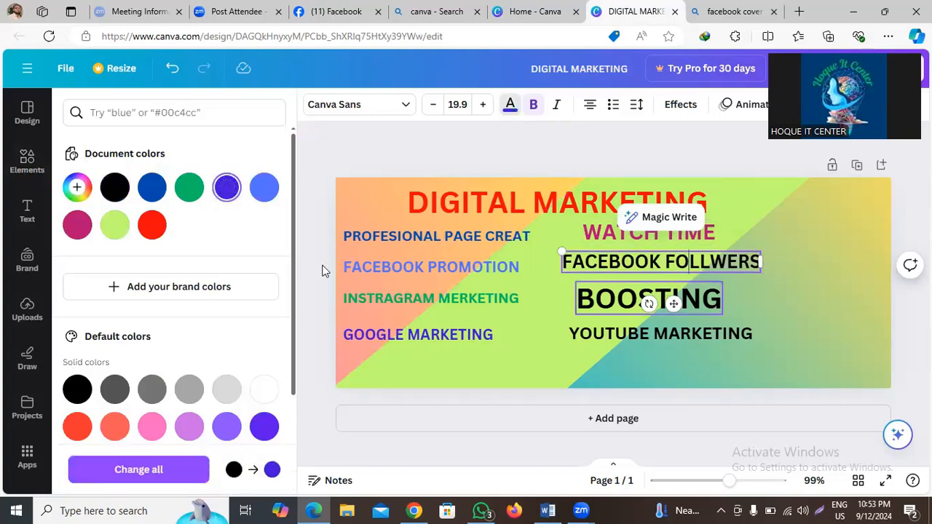
{"action": "left_click", "coordinate": [77, 187]}
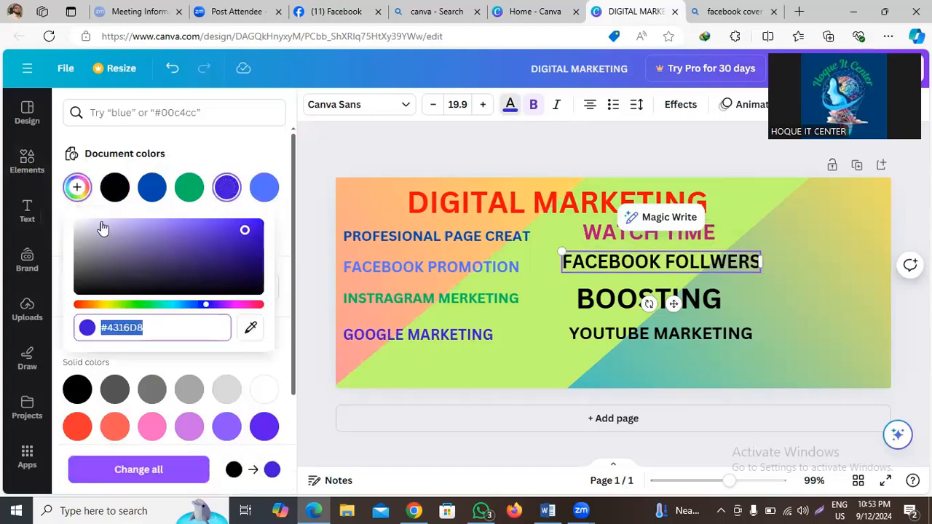
{"action": "left_click", "coordinate": [240, 261]}
Change the "BOOSTING" text to the red from the document colors and deselect it
{"action": "left_click", "coordinate": [691, 302]}
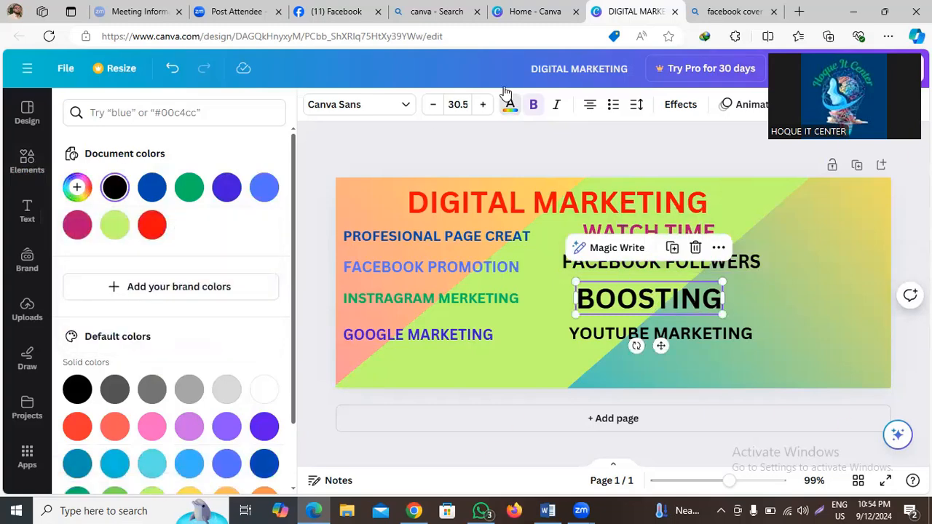
{"action": "left_click", "coordinate": [151, 225]}
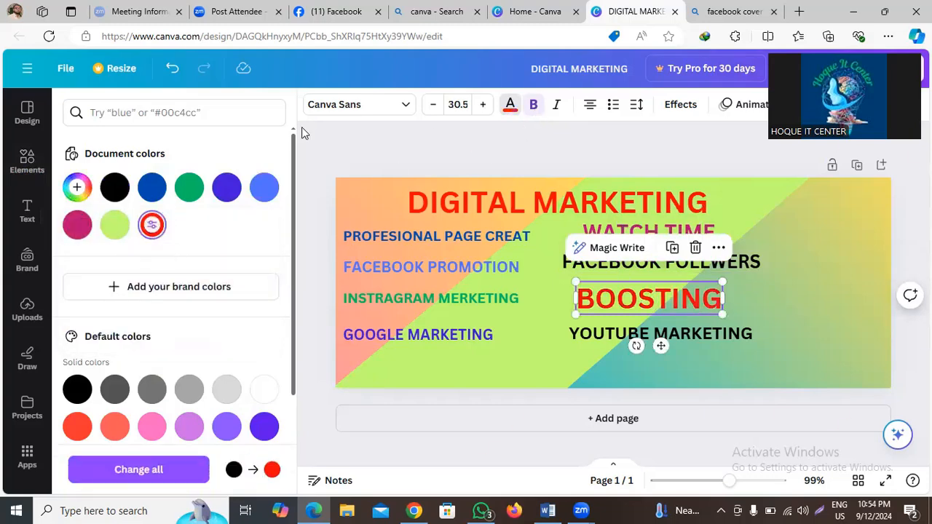
{"action": "left_click", "coordinate": [778, 307]}
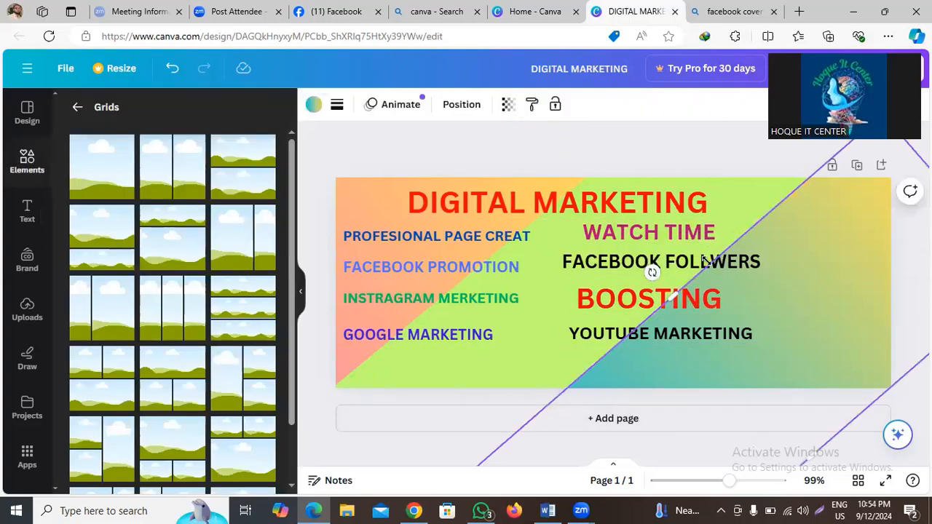
Leave the grids collection and go to the Mockups section of the elements library
{"action": "left_click", "coordinate": [501, 326]}
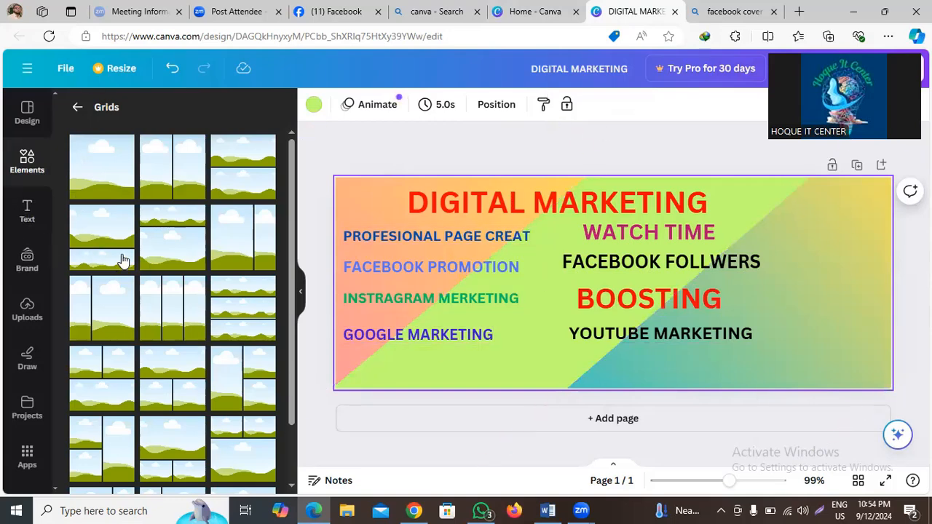
{"action": "left_click", "coordinate": [73, 111]}
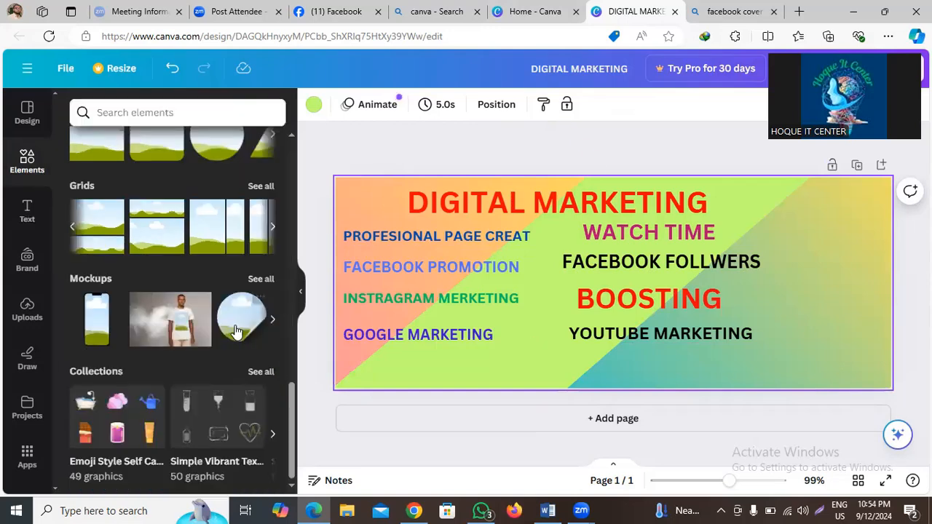
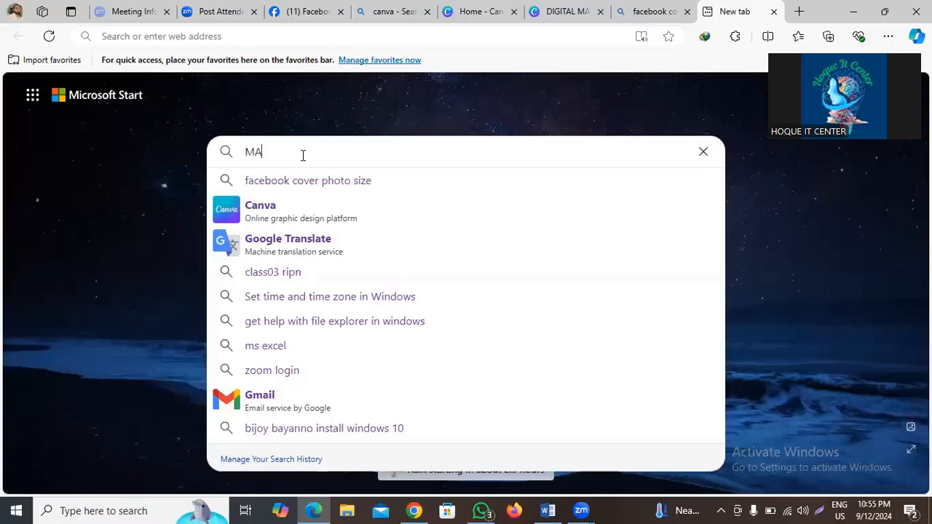
Search the web for "MAN" images and open the Pixabay photo of the young man in a denim shirt
{"action": "key", "text": "Return"}
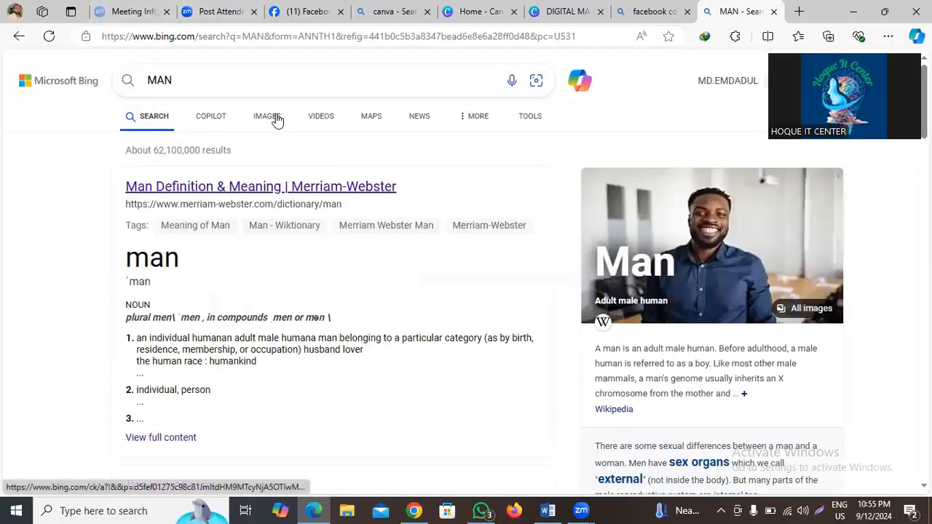
{"action": "left_click", "coordinate": [254, 123]}
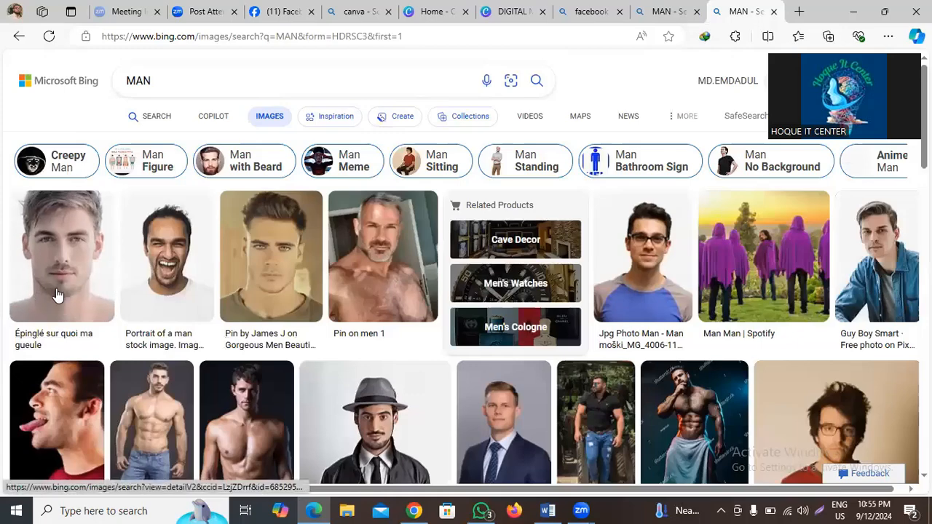
{"action": "left_click", "coordinate": [622, 340]}
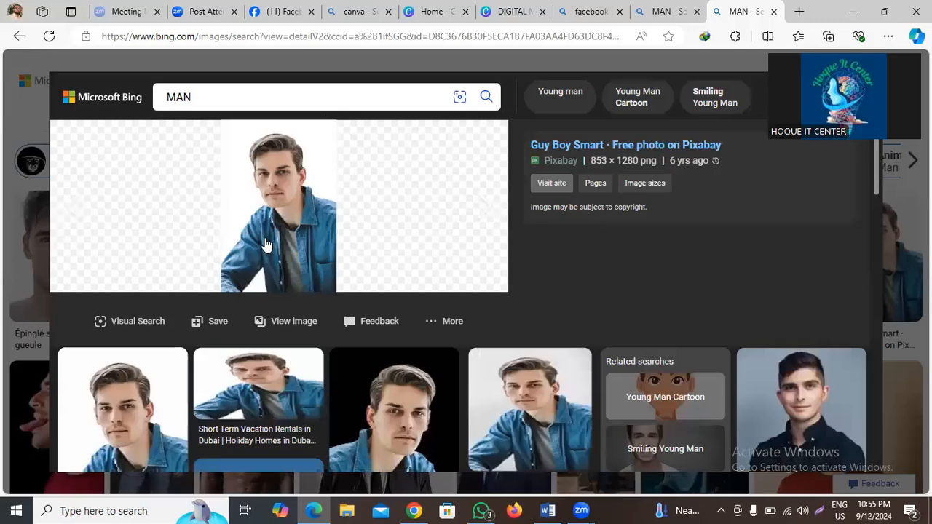
Save the first related picture of the young man as OIP.jpeg in Downloads, dismissing the duplicate save dialog
{"action": "right_click", "coordinate": [125, 422]}
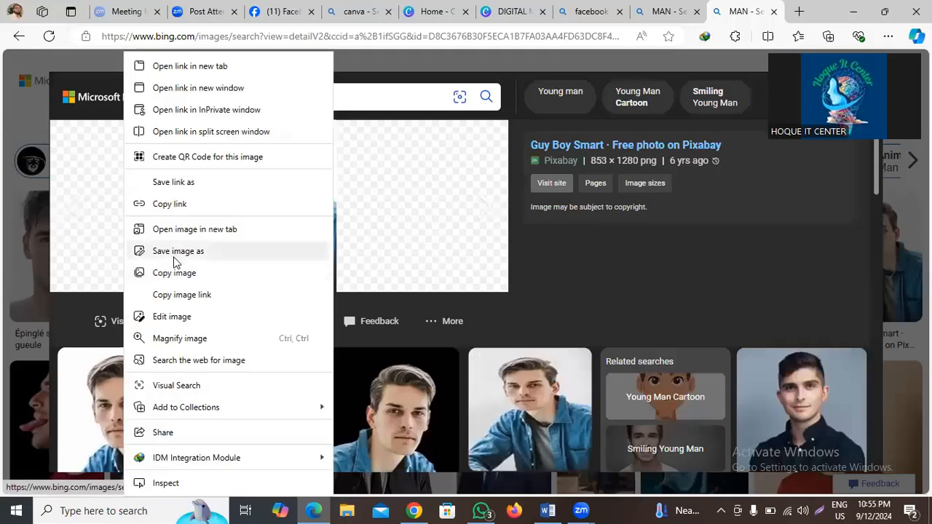
{"action": "left_click", "coordinate": [174, 251]}
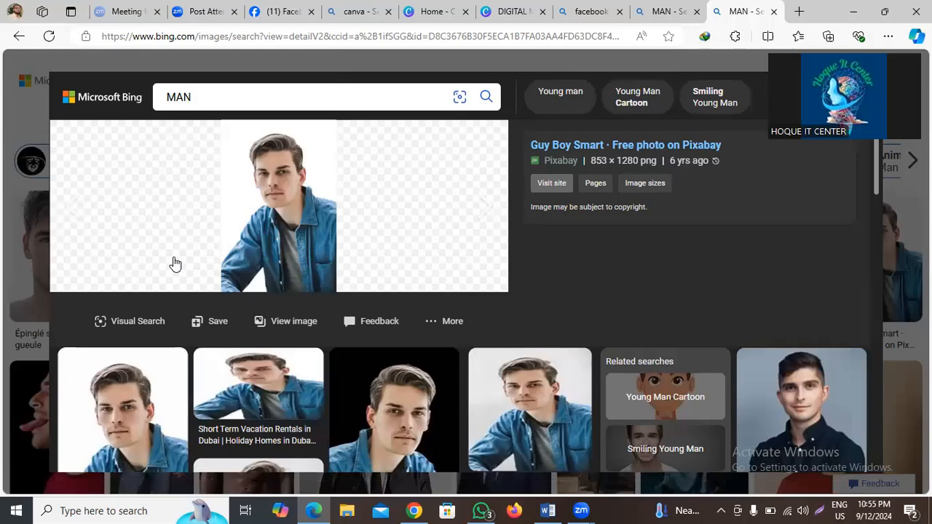
{"action": "right_click", "coordinate": [130, 415]}
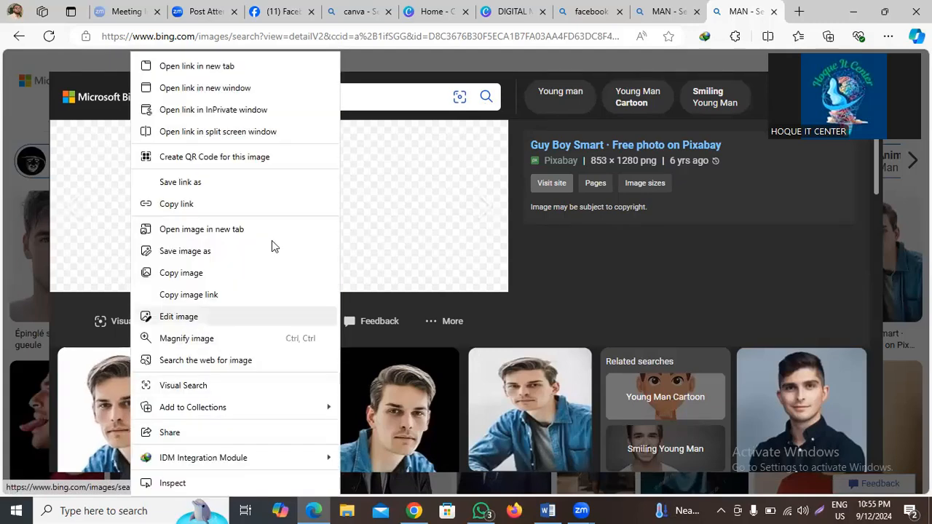
{"action": "left_click", "coordinate": [232, 251]}
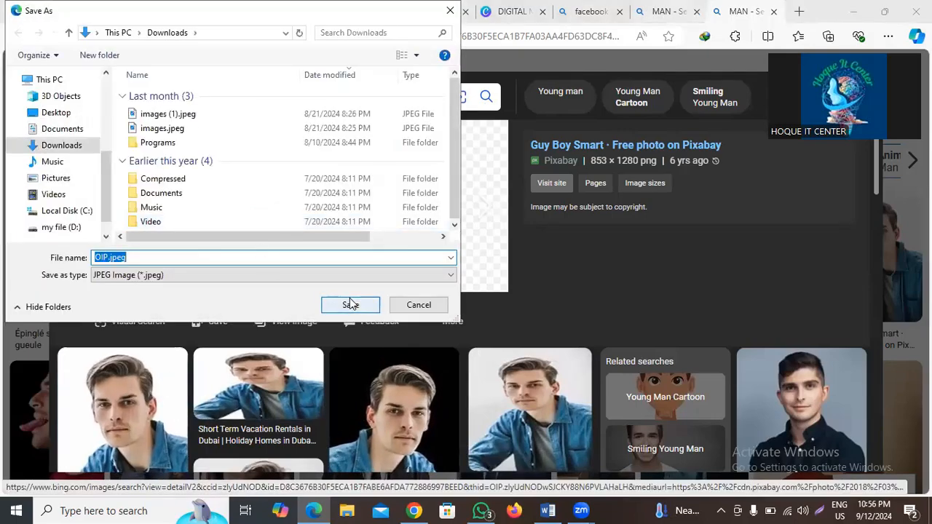
{"action": "left_click", "coordinate": [350, 304]}
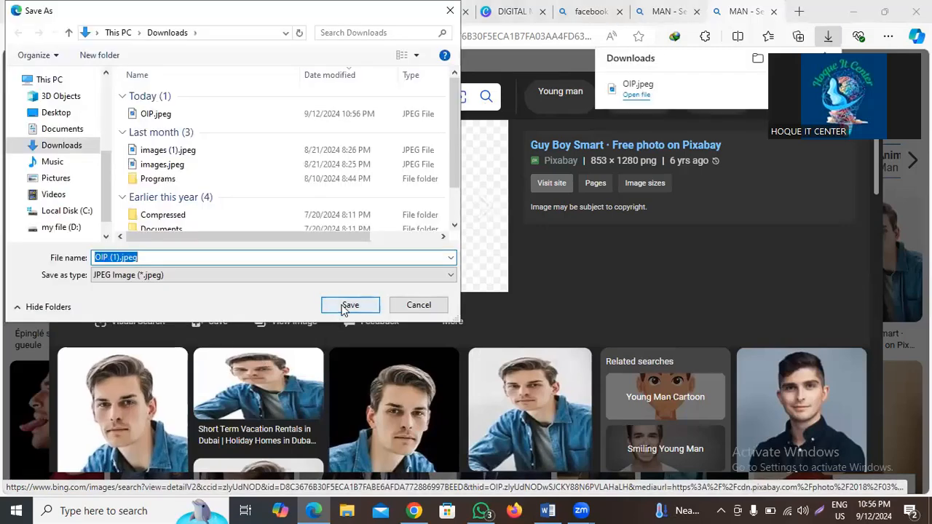
{"action": "left_click", "coordinate": [449, 13]}
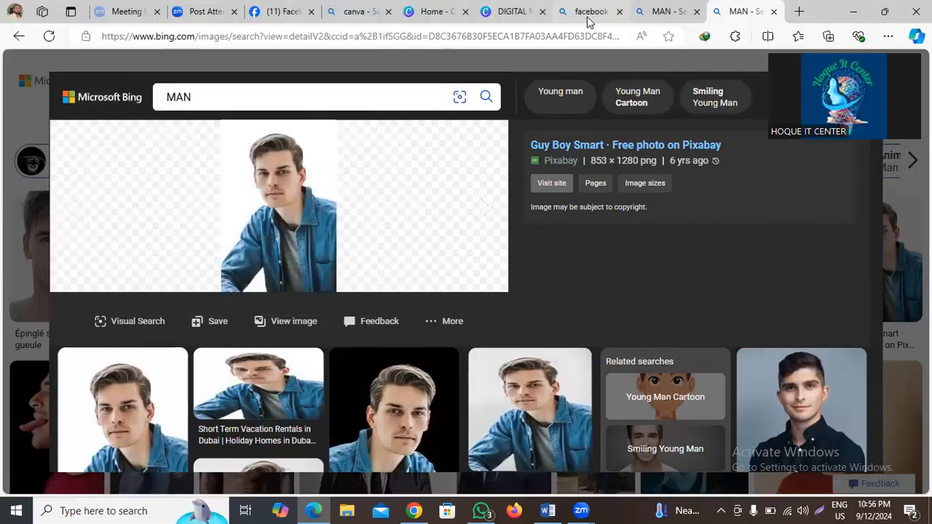
Upload OIP.jpeg from Downloads to the Canva design and place it in the round sticker mockup in place of the logo
{"action": "left_click", "coordinate": [503, 13]}
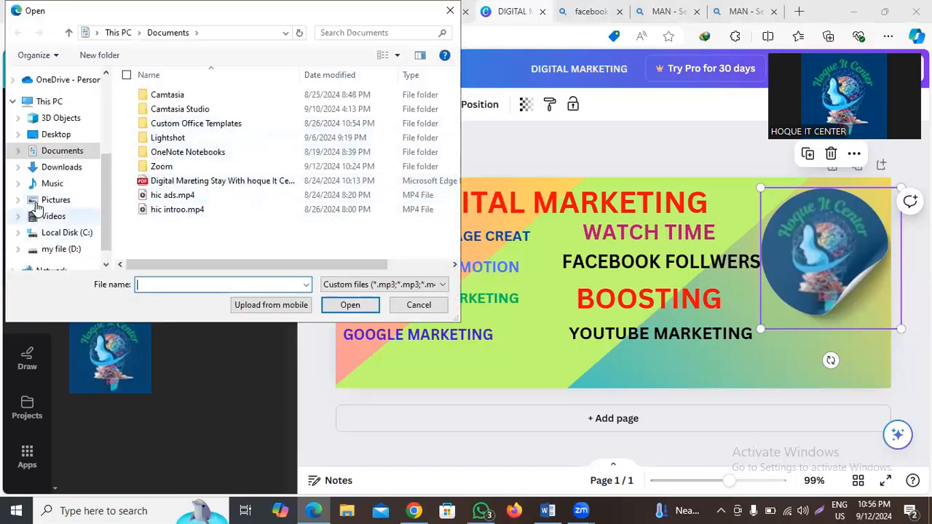
{"action": "left_click", "coordinate": [59, 166]}
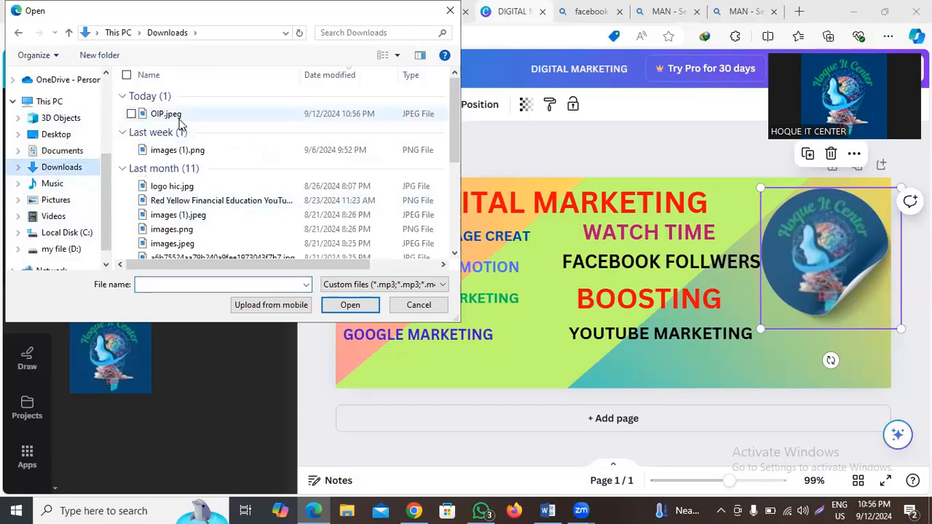
{"action": "left_click", "coordinate": [176, 119]}
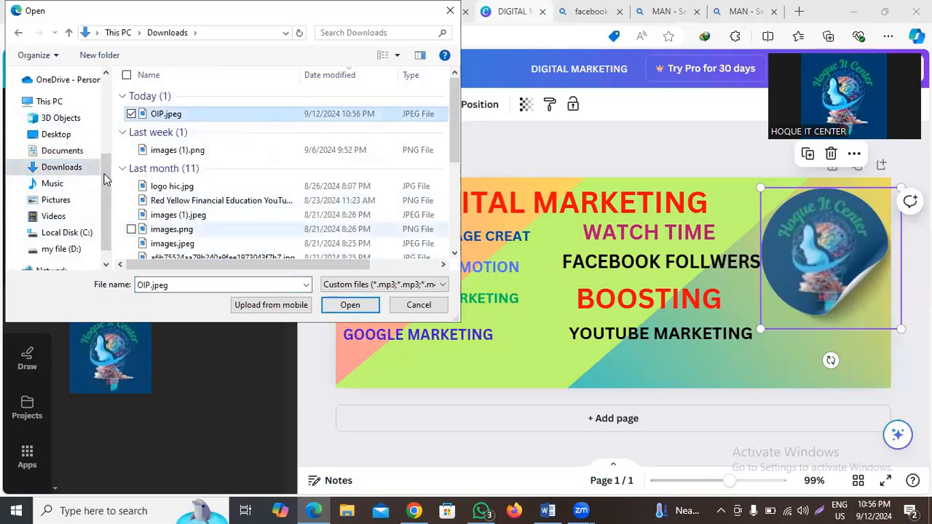
{"action": "left_click", "coordinate": [350, 305]}
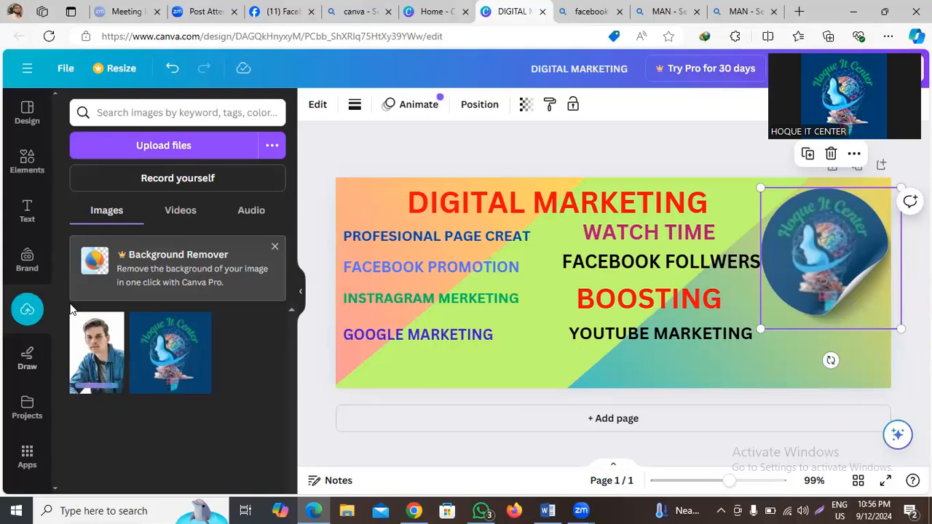
{"action": "left_click_drag", "start_coordinate": [101, 391], "coordinate": [806, 308]}
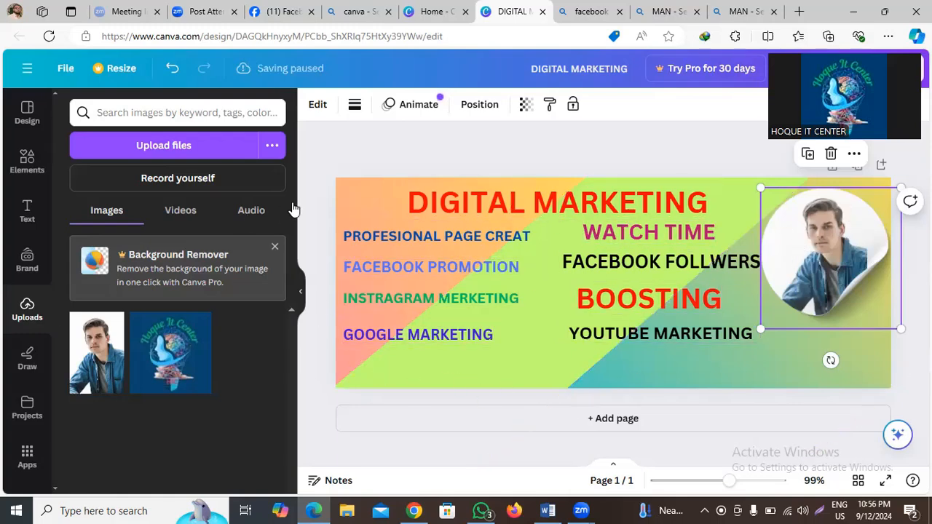
{"action": "left_click", "coordinate": [557, 255]}
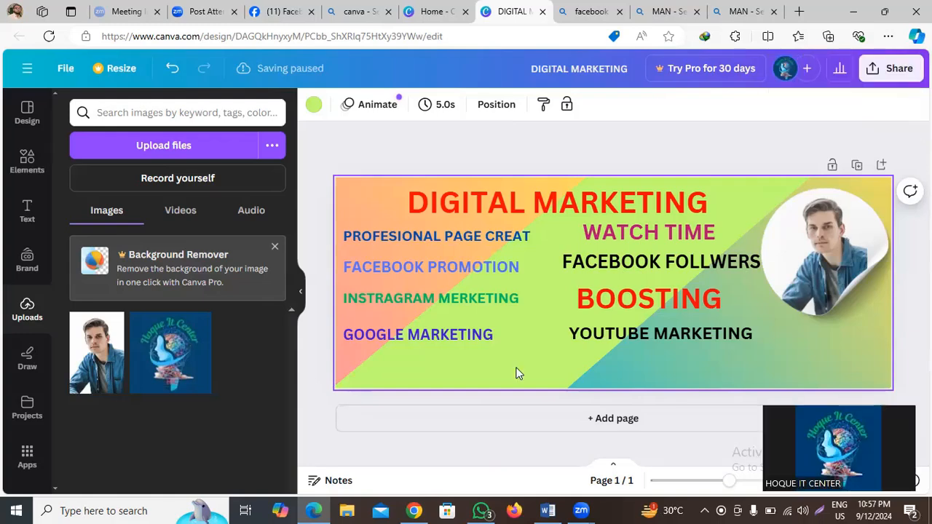
Download the design as a PNG, open DIGITAL MARKETING.png to check it, and close the viewer
{"action": "left_click", "coordinate": [884, 67]}
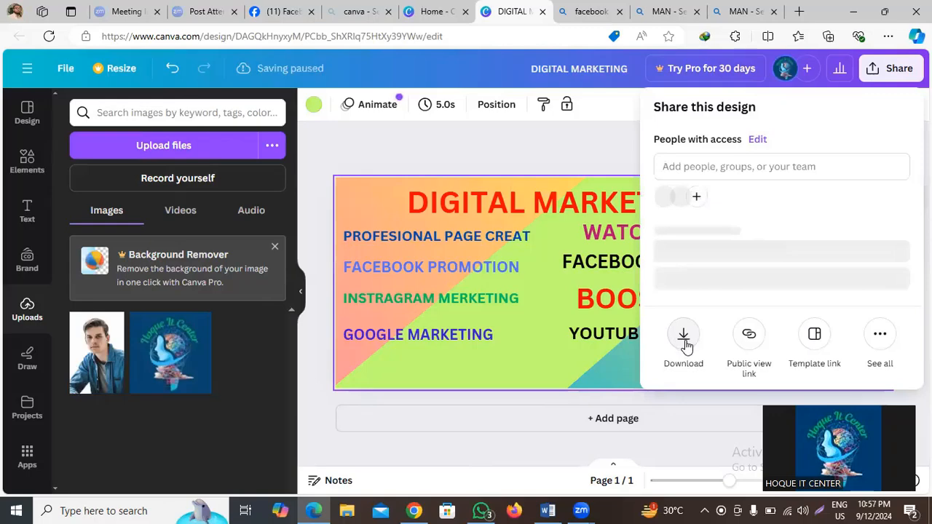
{"action": "left_click", "coordinate": [685, 342]}
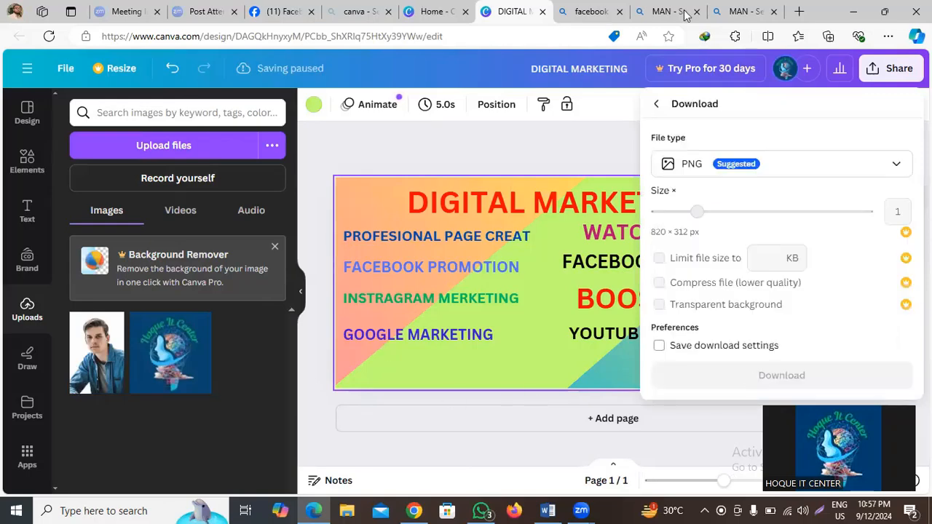
{"action": "left_click", "coordinate": [754, 172]}
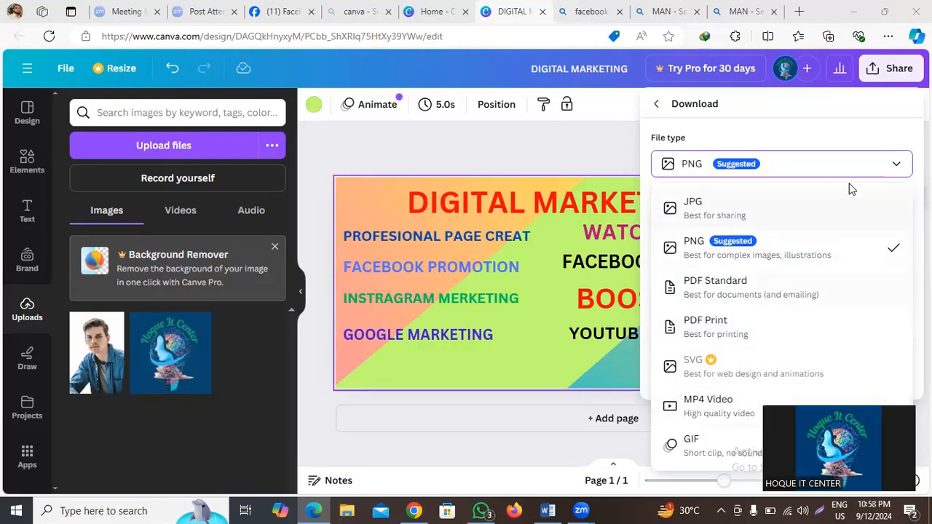
{"action": "left_click", "coordinate": [714, 175]}
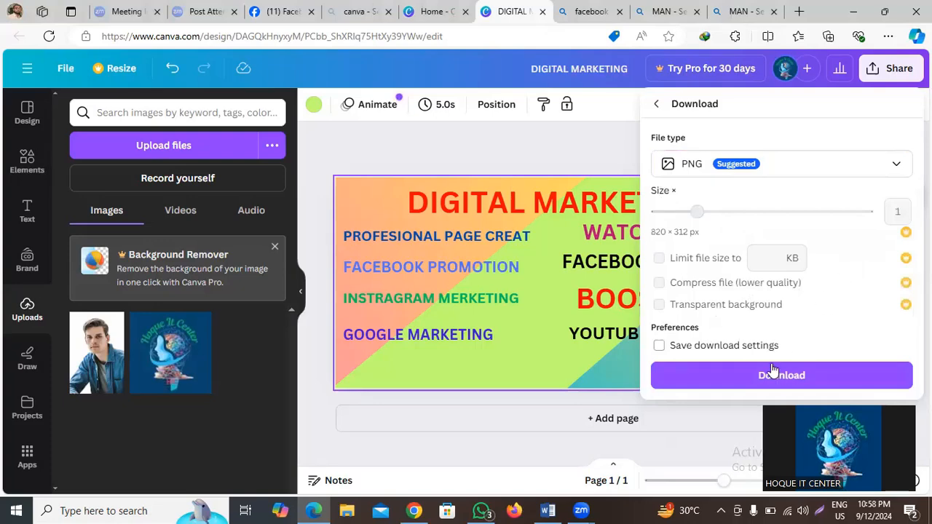
{"action": "left_click", "coordinate": [750, 375]}
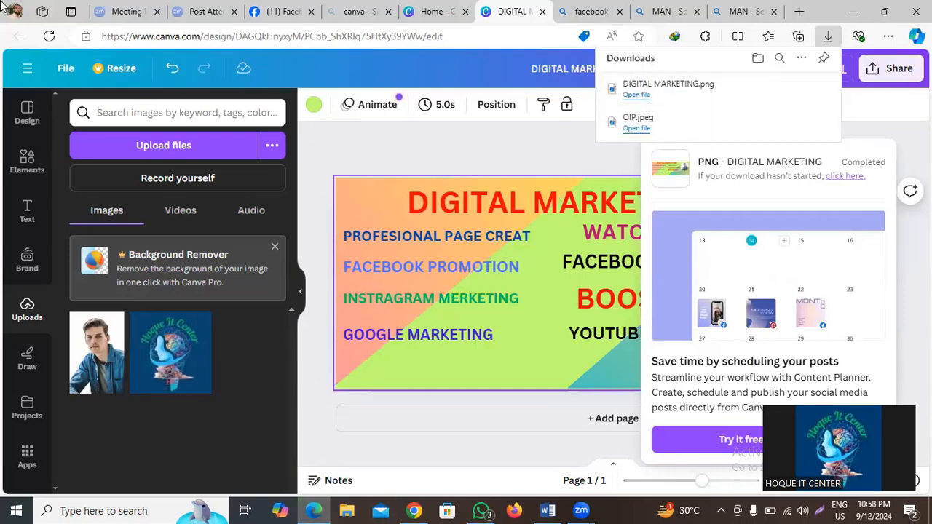
{"action": "left_click", "coordinate": [645, 93]}
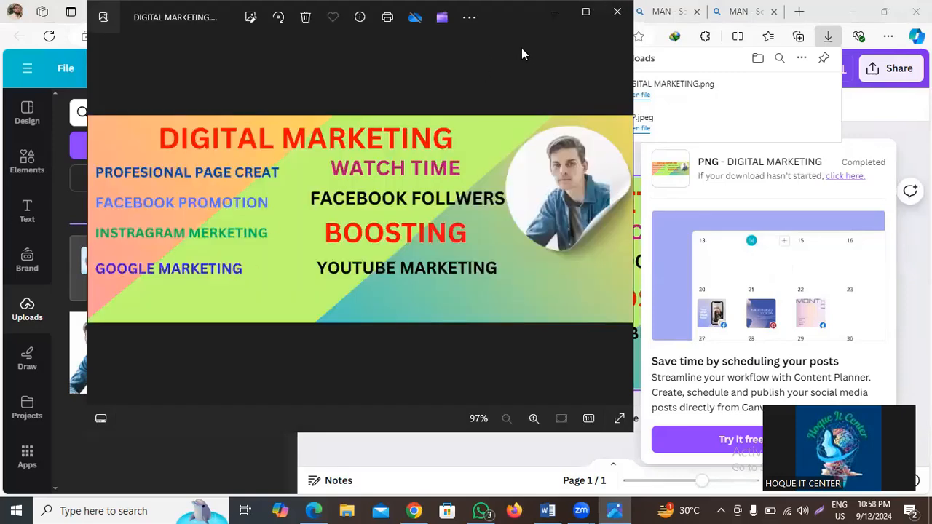
{"action": "left_click", "coordinate": [617, 11]}
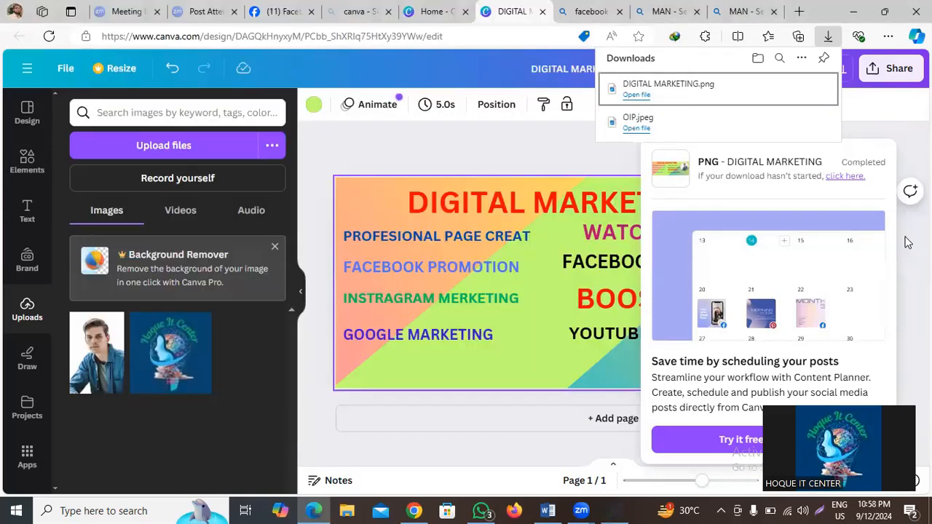
{"action": "left_click", "coordinate": [853, 12]}
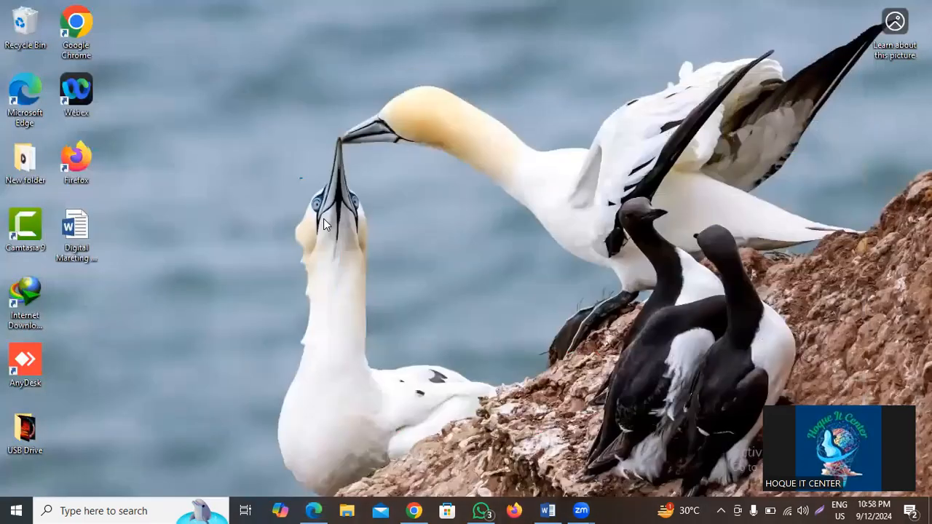
{"action": "right_click", "coordinate": [322, 160]}
{"action": "left_click", "coordinate": [345, 182]}
{"action": "right_click", "coordinate": [347, 182]}
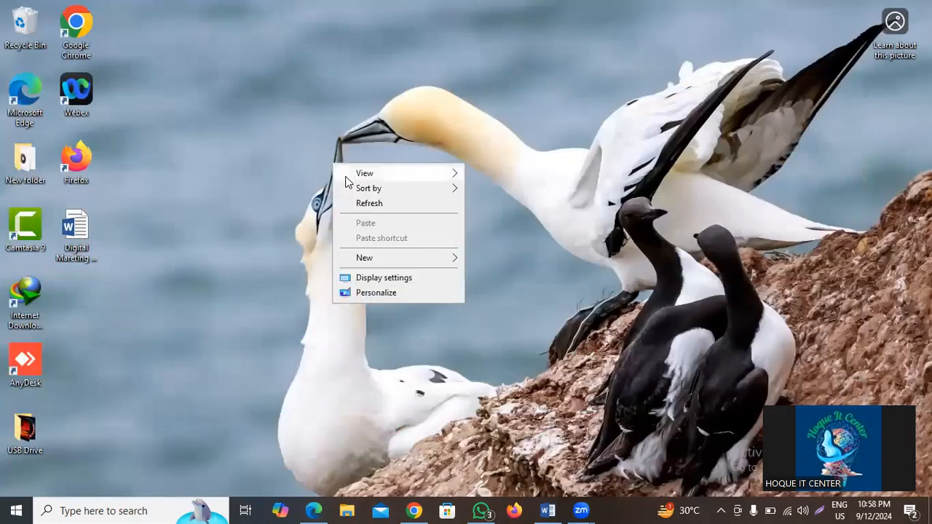
{"action": "left_click", "coordinate": [361, 203]}
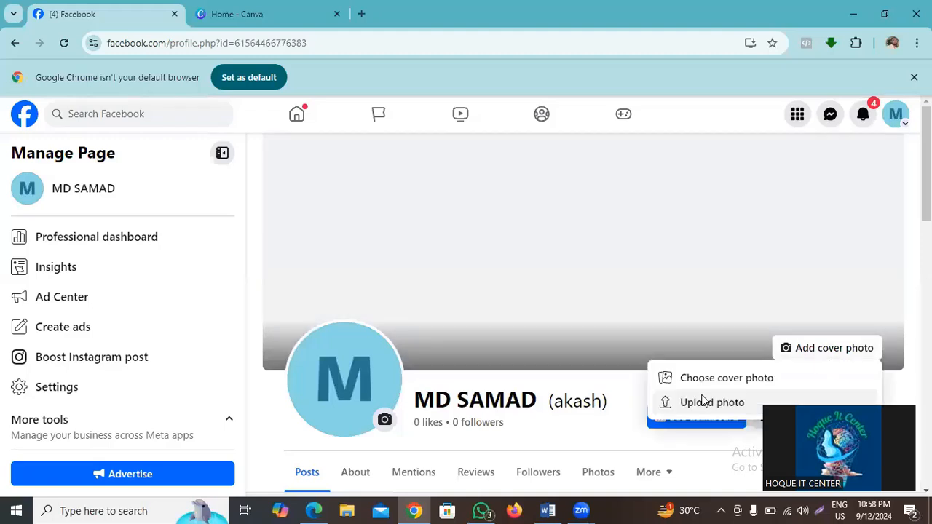
Upload DIGITAL MARKETING.png from Downloads as the Facebook Page's cover photo, adjust its vertical position and save it
{"action": "left_click", "coordinate": [703, 400]}
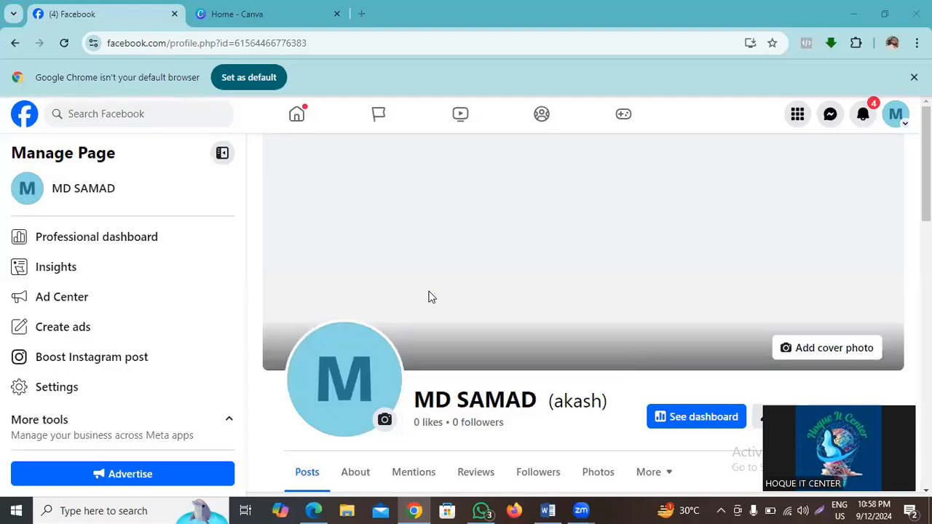
{"action": "left_click", "coordinate": [201, 115]}
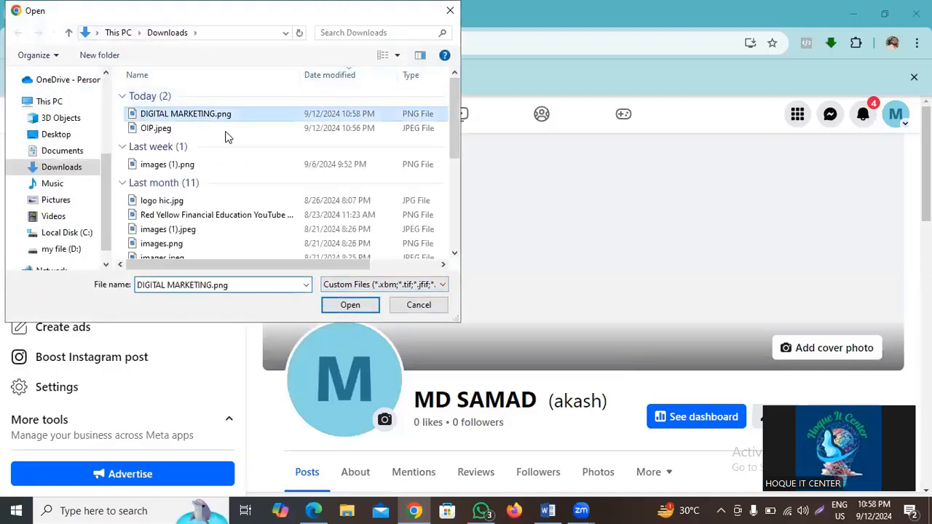
{"action": "left_click", "coordinate": [349, 304]}
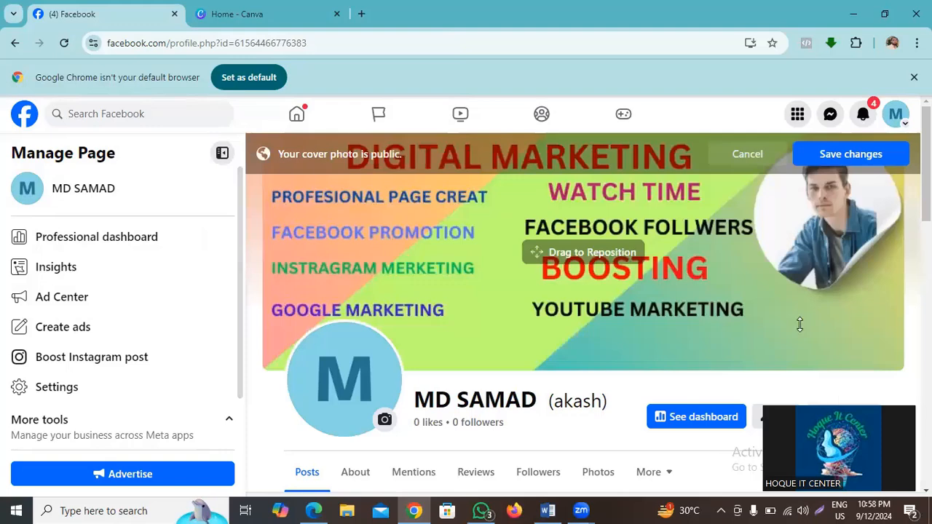
{"action": "left_click_drag", "start_coordinate": [799, 324], "coordinate": [410, 177]}
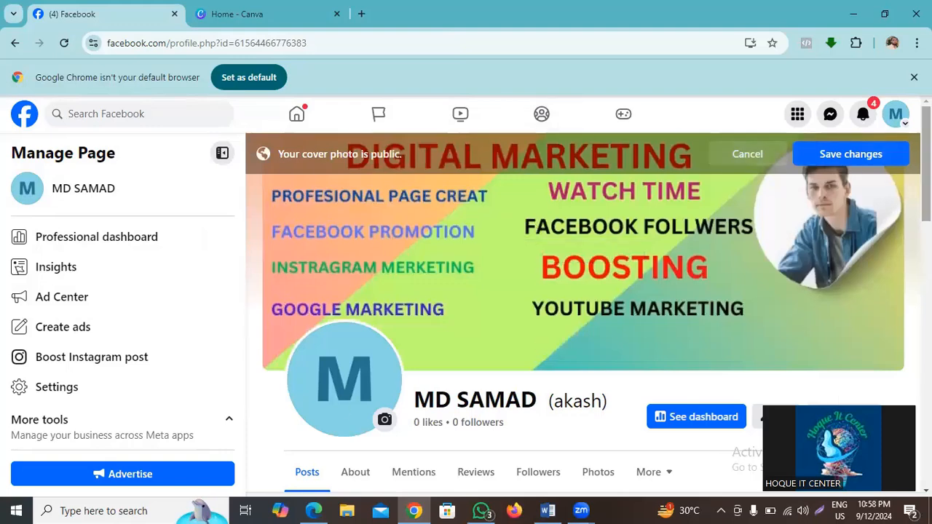
{"action": "left_click", "coordinate": [844, 160]}
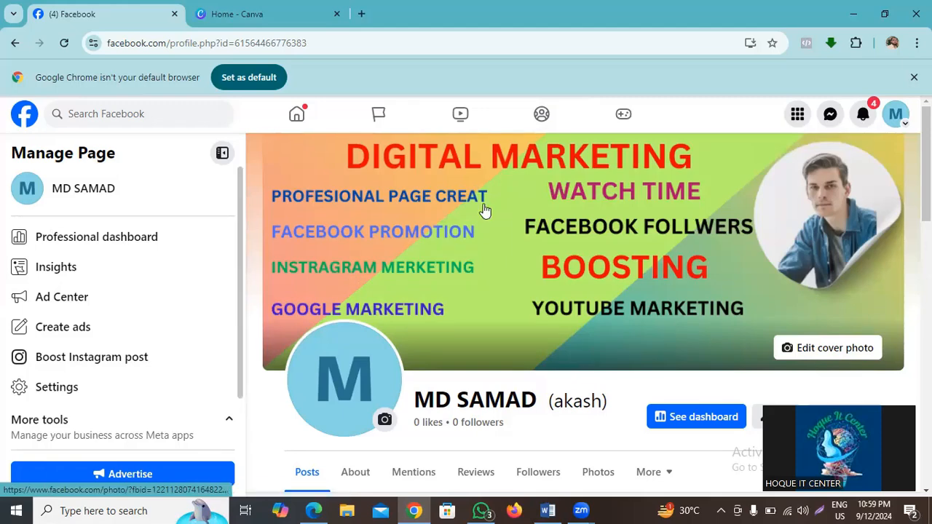
Switch back to the Canva design in Edge and go to the beginning of the elements library
{"action": "left_click", "coordinate": [853, 13]}
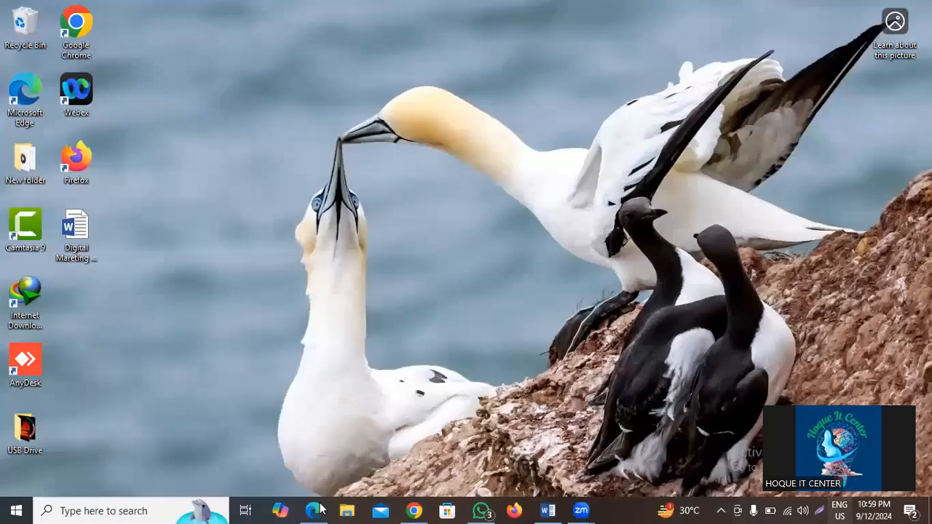
{"action": "left_click", "coordinate": [313, 510]}
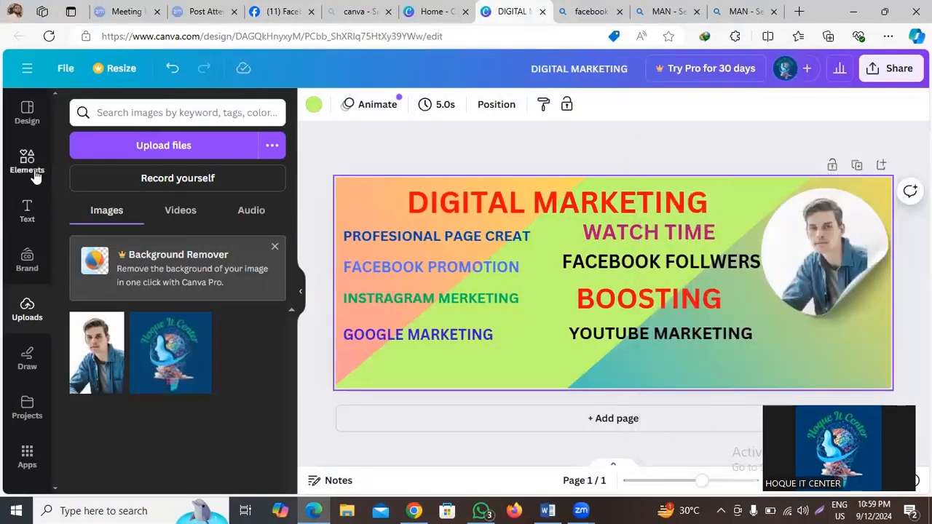
{"action": "left_click", "coordinate": [32, 174]}
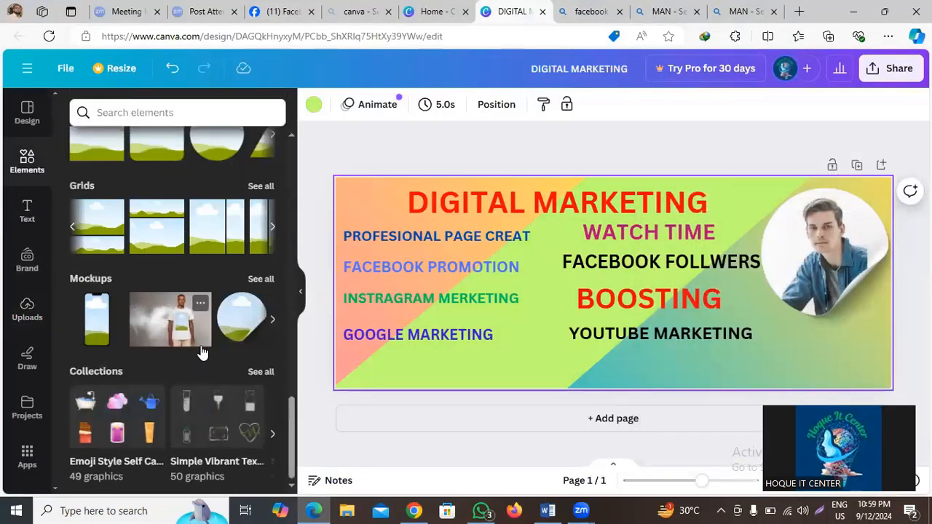
{"action": "scroll", "coordinate": [195, 345], "scroll_direction": "up", "scroll_amount": 10}
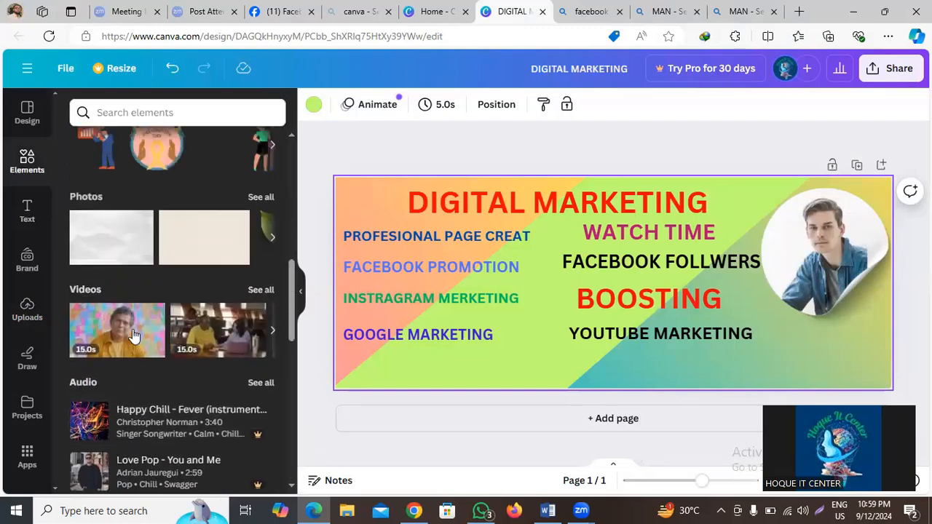
{"action": "scroll", "coordinate": [100, 364], "scroll_direction": "up", "scroll_amount": 3}
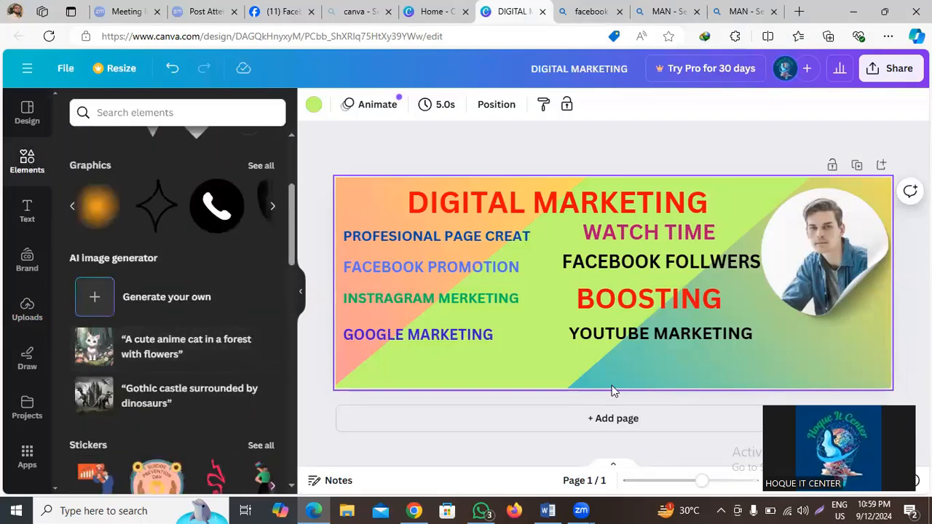
{"action": "scroll", "coordinate": [278, 229], "scroll_direction": "up", "scroll_amount": 3}
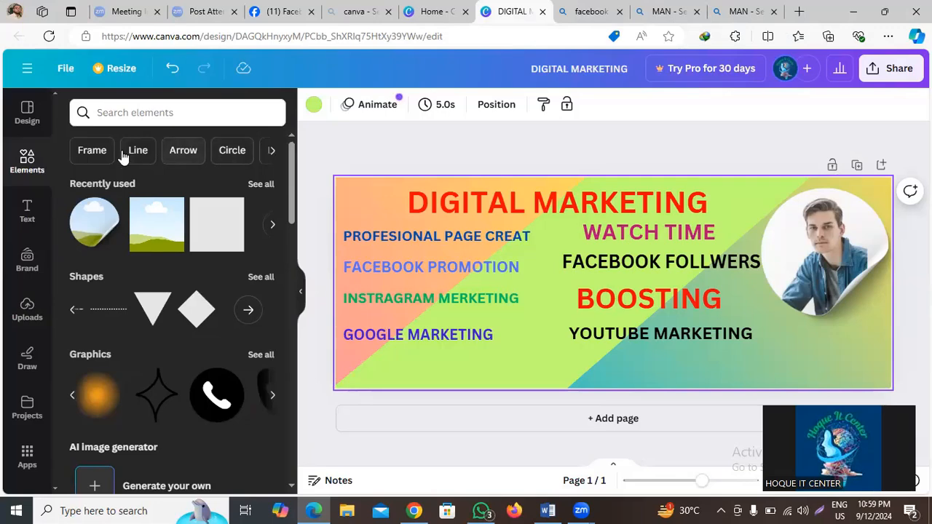
Look through the elements library's suggested keywords and categories, including the available chart types, tables, frames and grids
{"action": "left_click", "coordinate": [272, 151]}
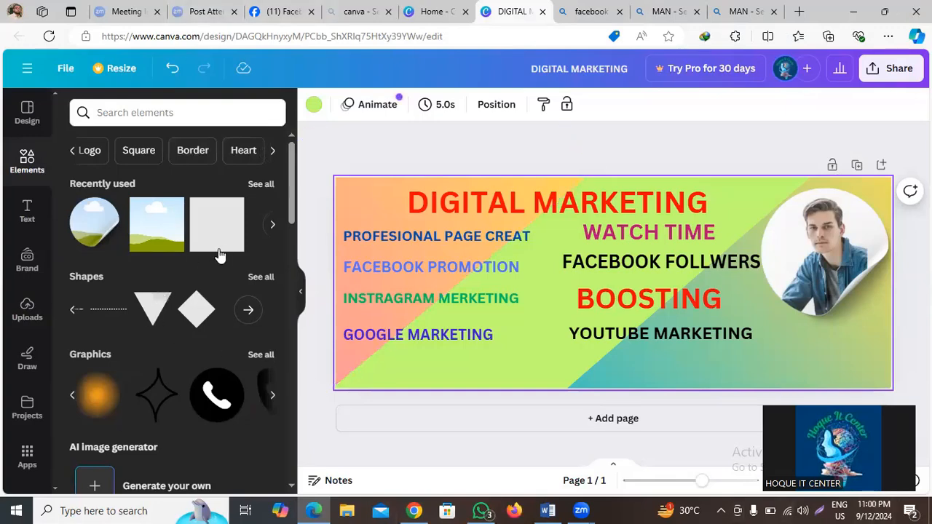
{"action": "scroll", "coordinate": [175, 408], "scroll_direction": "down", "scroll_amount": 2}
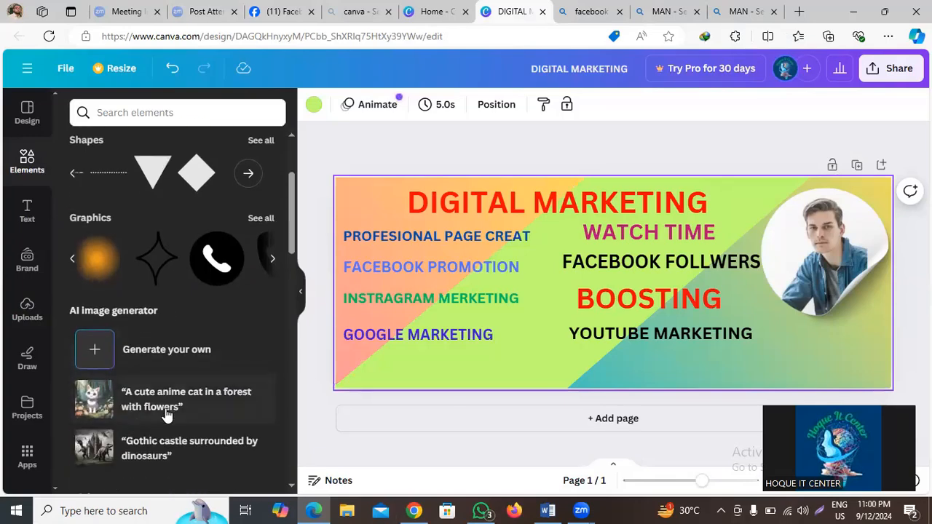
{"action": "scroll", "coordinate": [164, 413], "scroll_direction": "down", "scroll_amount": 5}
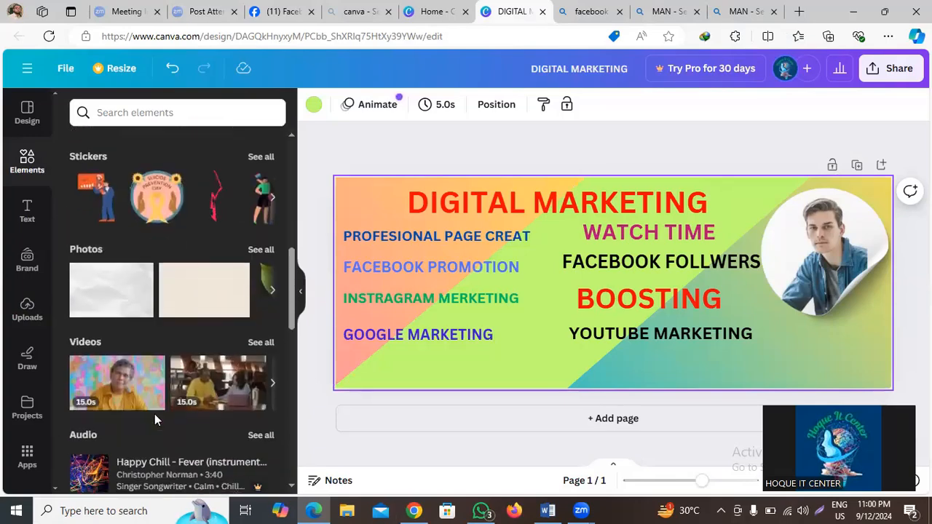
{"action": "scroll", "coordinate": [155, 414], "scroll_direction": "down", "scroll_amount": 5}
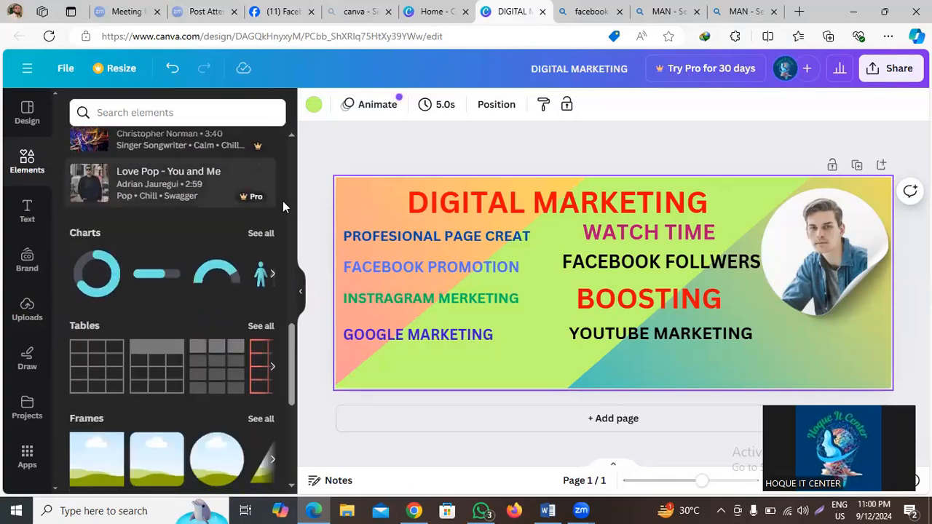
{"action": "left_click", "coordinate": [270, 276]}
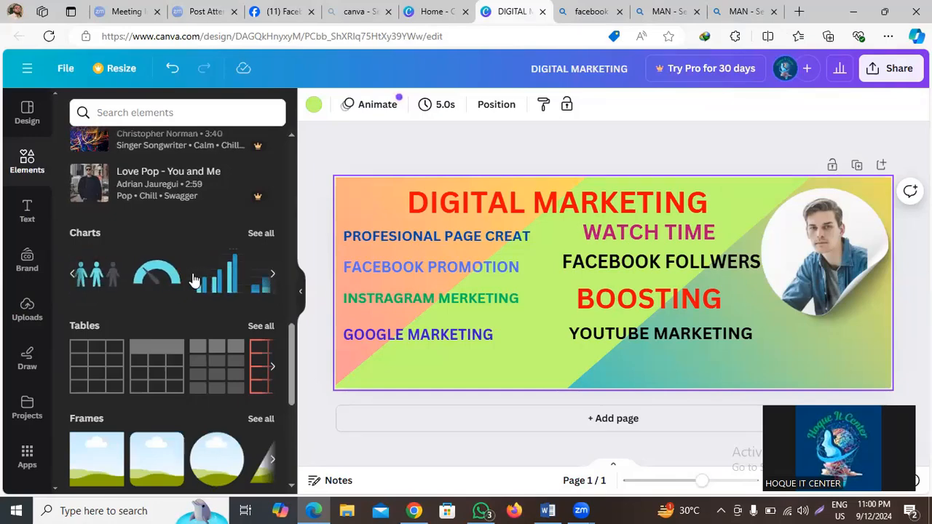
{"action": "left_click", "coordinate": [271, 280]}
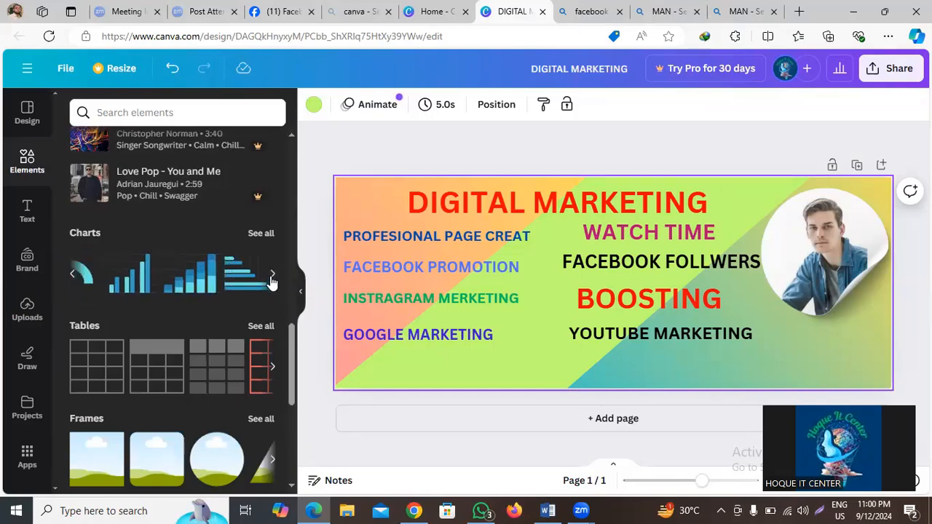
{"action": "left_click", "coordinate": [271, 279]}
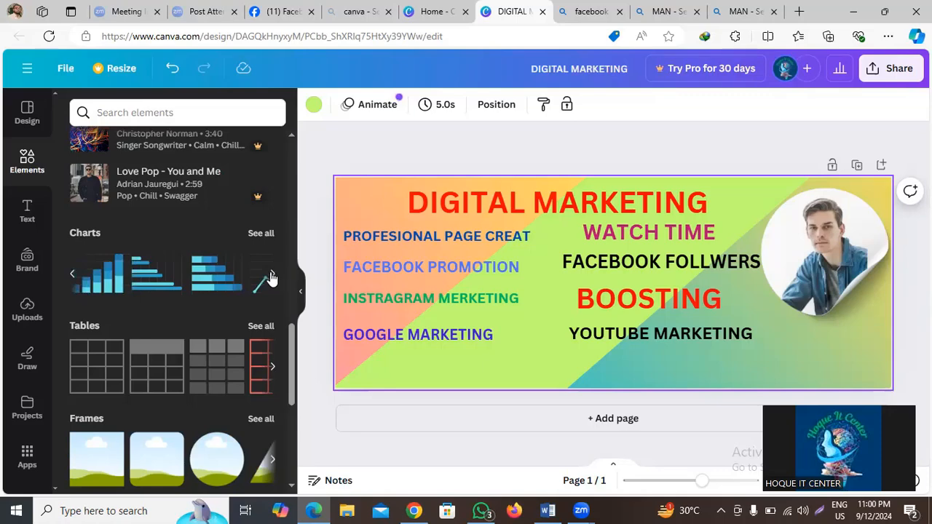
{"action": "left_click", "coordinate": [270, 279]}
{"action": "scroll", "coordinate": [187, 359], "scroll_direction": "down", "scroll_amount": 2}
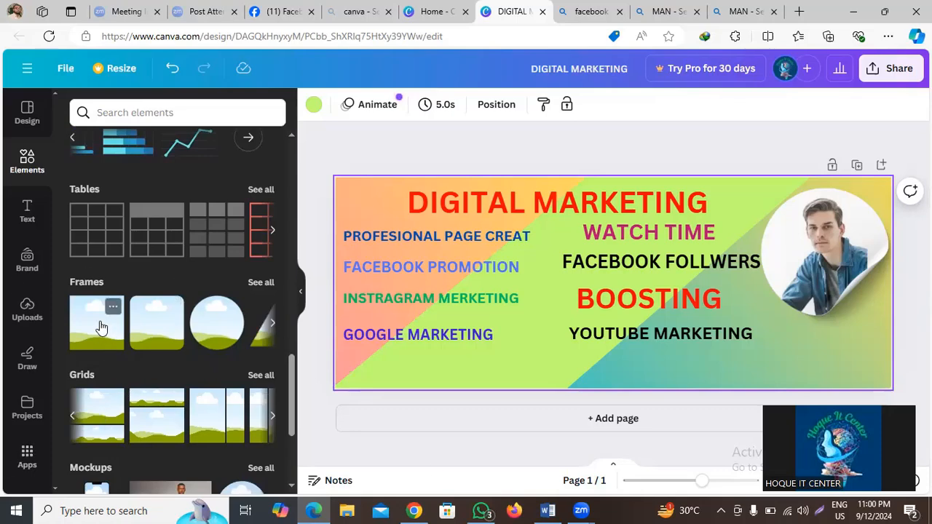
Look through the grids, mockups and collections in the elements library, including the full set of grid layouts, and return to its beginning
{"action": "scroll", "coordinate": [87, 412], "scroll_direction": "down", "scroll_amount": 1}
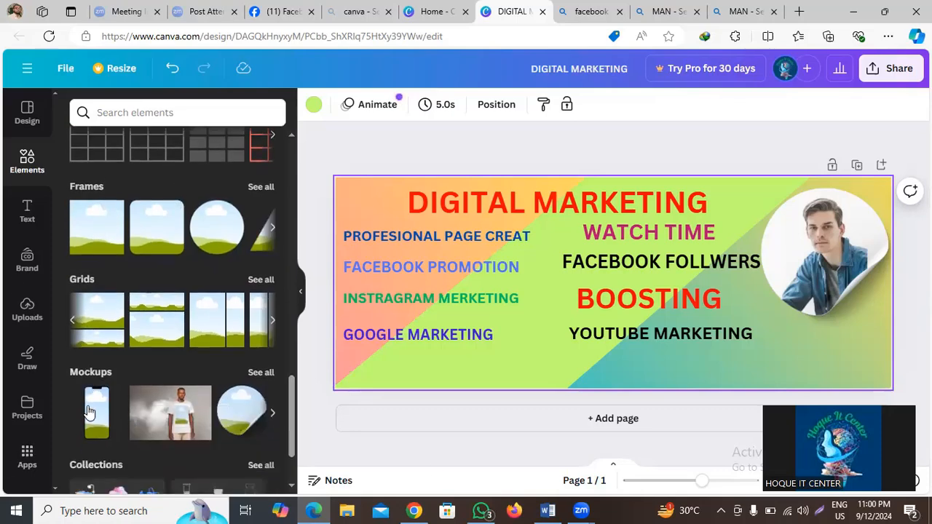
{"action": "scroll", "coordinate": [87, 412], "scroll_direction": "down", "scroll_amount": 1}
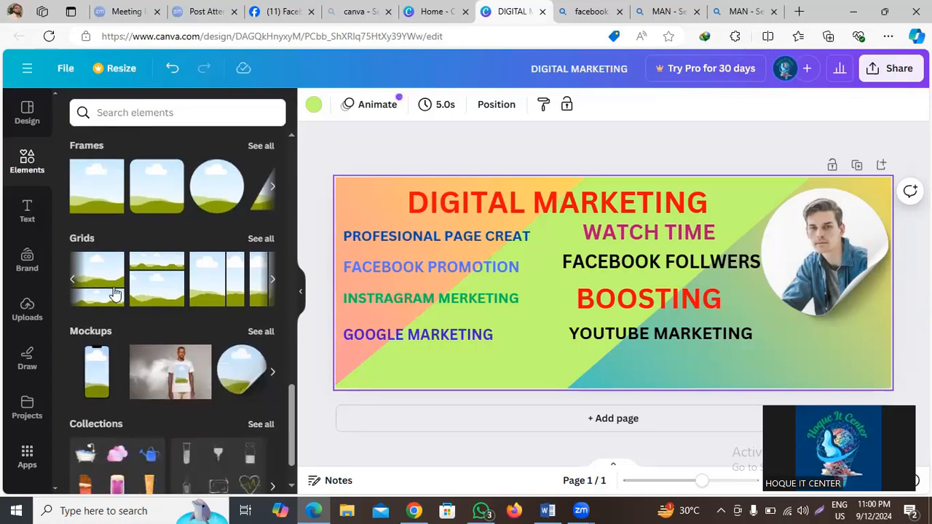
{"action": "left_click", "coordinate": [259, 239]}
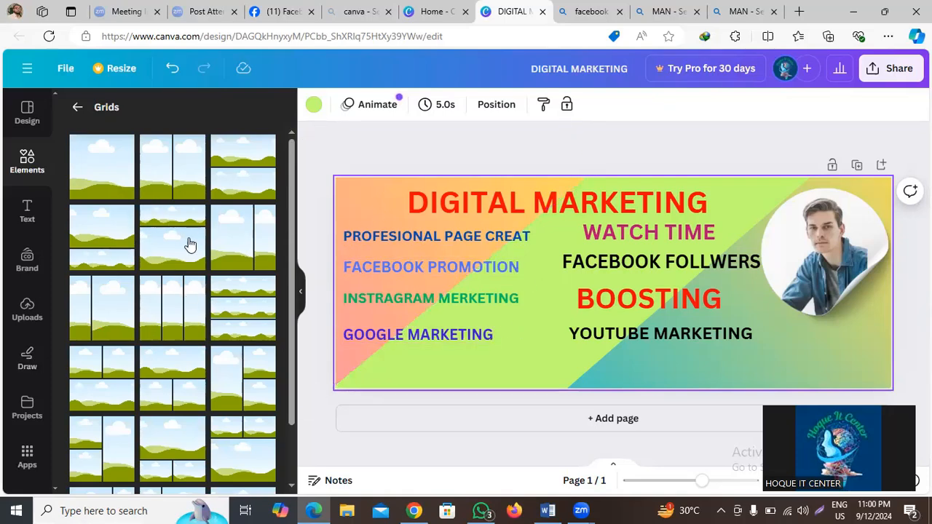
{"action": "left_click", "coordinate": [76, 111]}
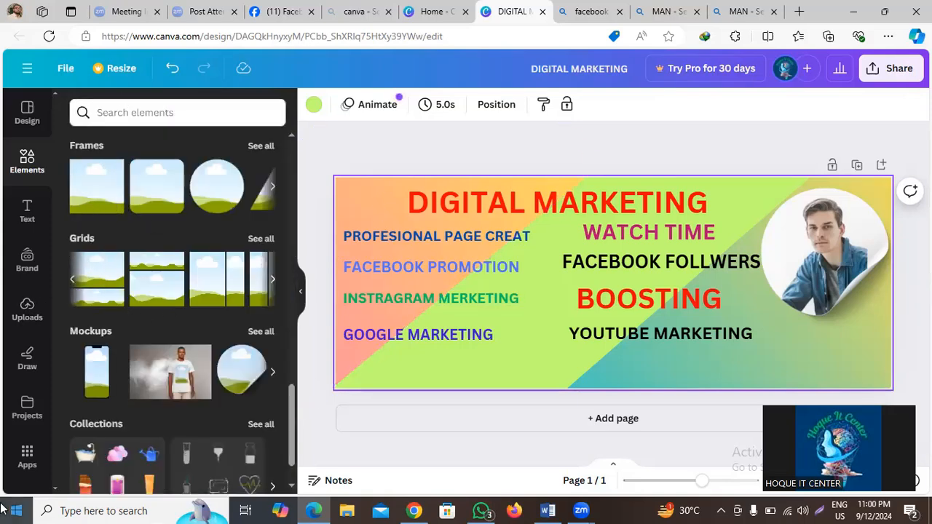
{"action": "scroll", "coordinate": [149, 432], "scroll_direction": "down", "scroll_amount": 1}
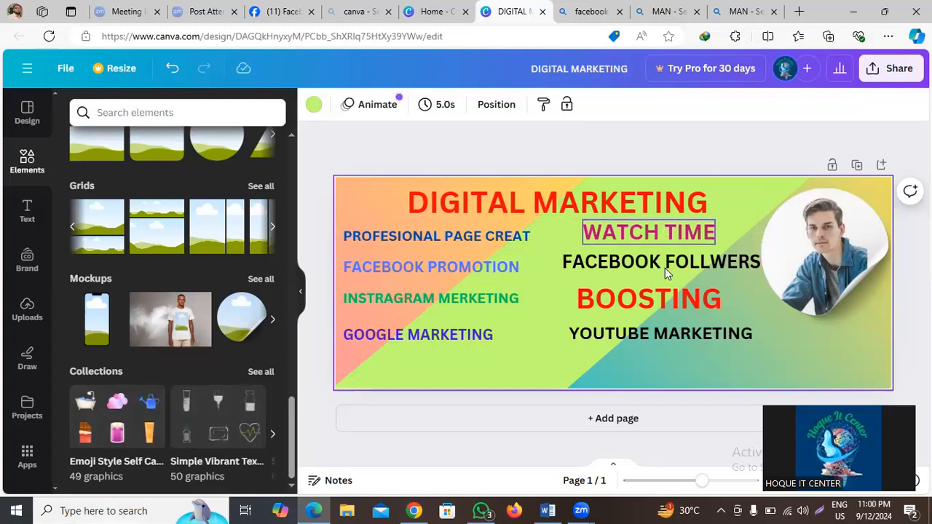
{"action": "scroll", "coordinate": [191, 277], "scroll_direction": "up", "scroll_amount": 10}
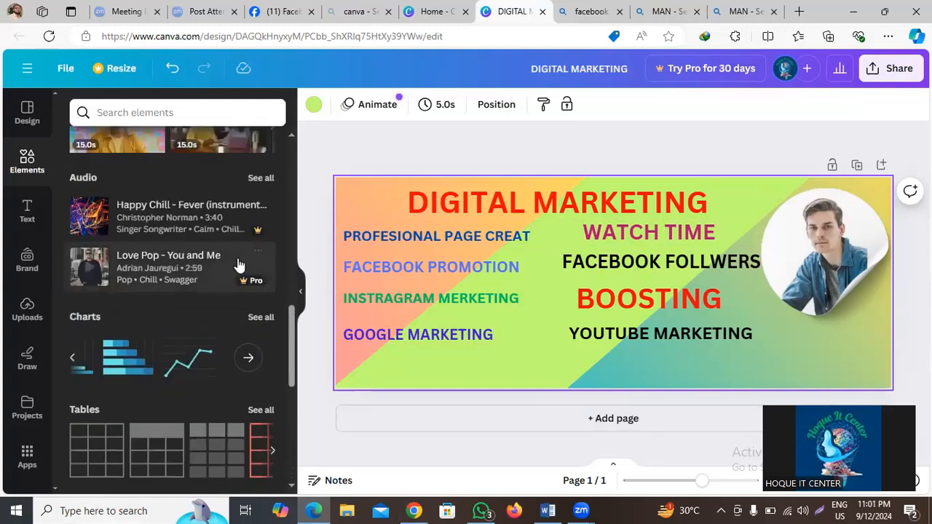
{"action": "scroll", "coordinate": [124, 222], "scroll_direction": "up", "scroll_amount": 5}
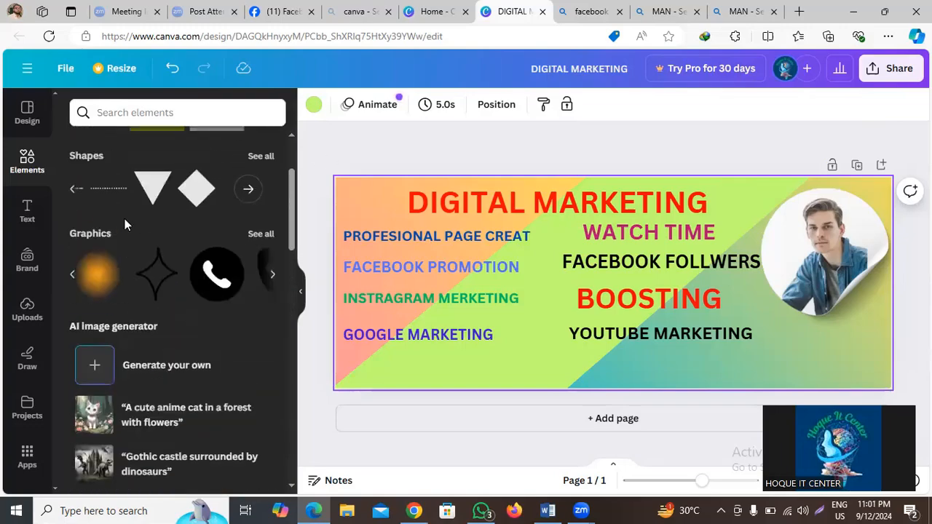
{"action": "scroll", "coordinate": [137, 227], "scroll_direction": "up", "scroll_amount": 3}
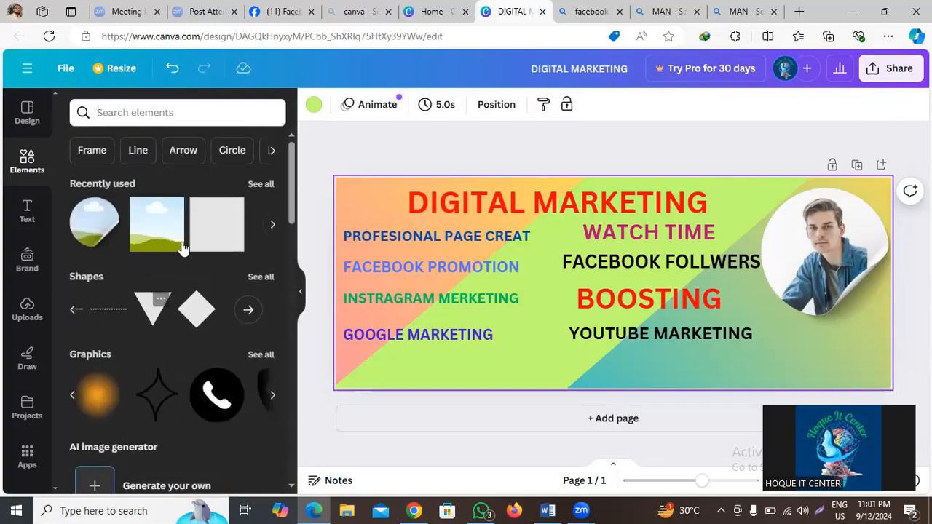
Switch to the Word document Digital Mareting Stay With hoque It Center.docx
{"action": "left_click", "coordinate": [861, 19]}
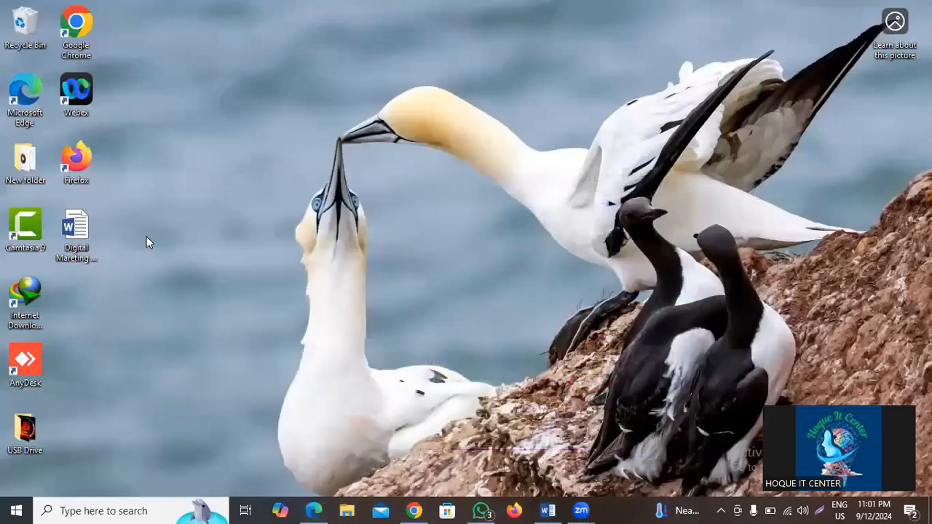
{"action": "mouse_move", "coordinate": [545, 510]}
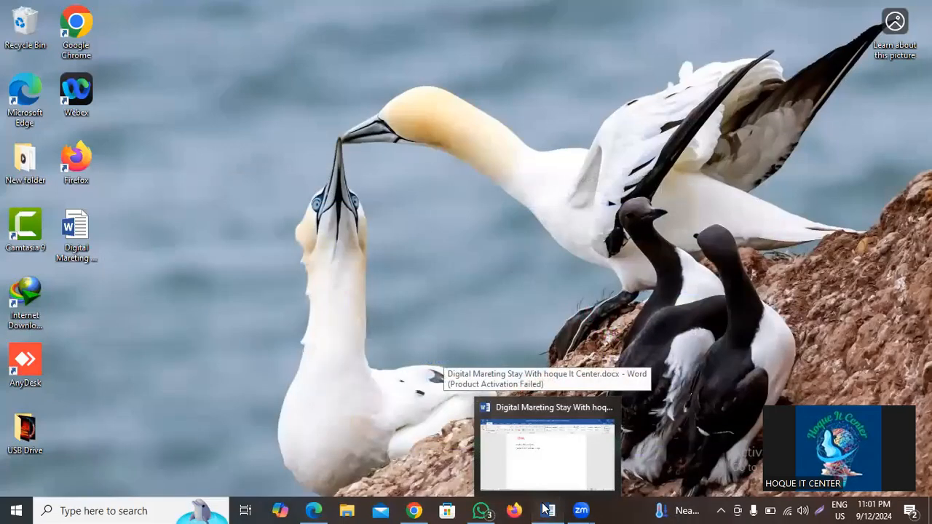
{"action": "left_click", "coordinate": [544, 509]}
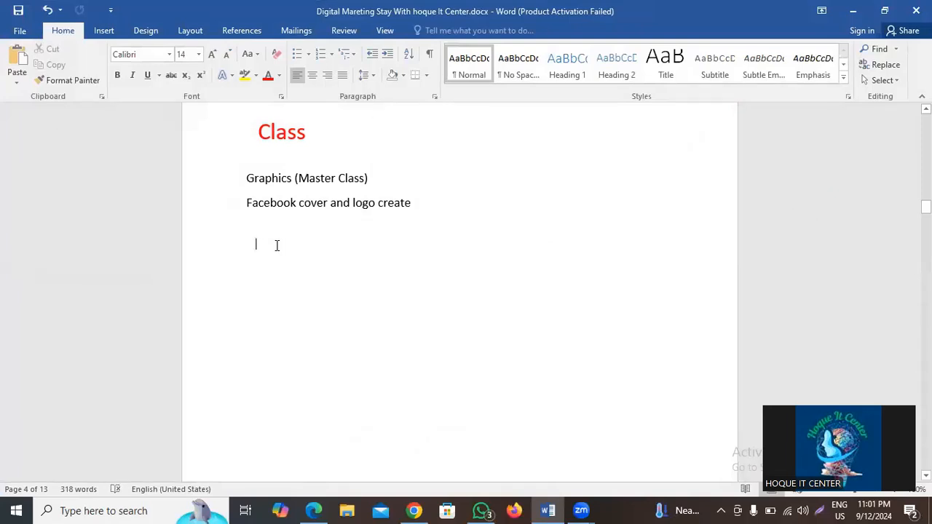
{"action": "left_click", "coordinate": [249, 270]}
{"action": "type", "text": "1"}
{"action": "key", "text": "Return"}
{"action": "type", "text": "0"}
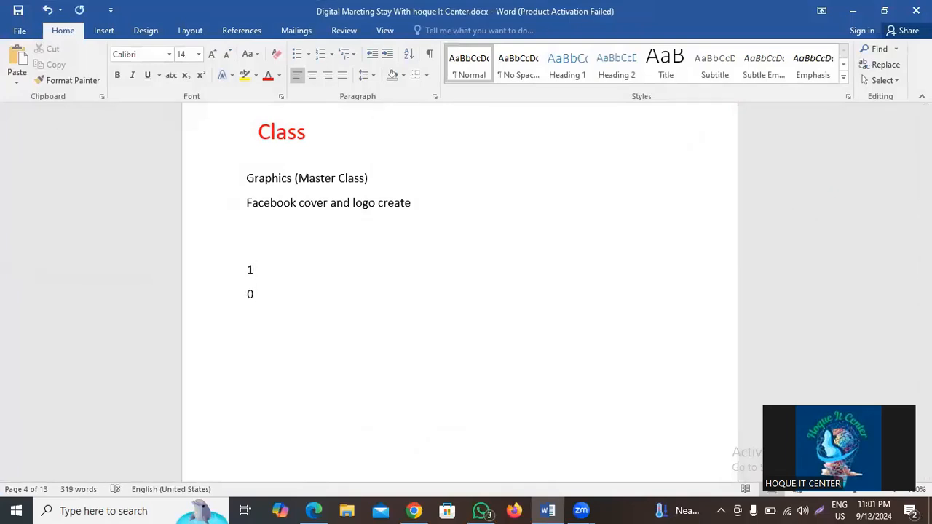
{"action": "key", "text": "BackSpace"}
{"action": "key", "text": "BackSpace"}
{"action": "key", "text": "BackSpace"}
{"action": "key", "text": "BackSpace"}
{"action": "key", "text": "Return"}
{"action": "type", "text": "1"}
{"action": "key", "text": "Return"}
{"action": "type", "text": "0"}
{"action": "key", "text": "BackSpace"}
{"action": "key", "text": "BackSpace"}
{"action": "key", "text": "Return"}
{"action": "type", "text": "0"}
{"action": "key", "text": "BackSpace"}
{"action": "key", "text": "BackSpace"}
{"action": "key", "text": "BackSpace"}
{"action": "key", "text": "BackSpace"}
{"action": "key", "text": "Return"}
{"action": "type", "text": "1"}
{"action": "key", "text": "Return"}
{"action": "type", "text": "0"}
{"action": "key", "text": "BackSpace"}
{"action": "key", "text": "BackSpace"}
{"action": "key", "text": "BackSpace"}
{"action": "type", "text": "T"}
{"action": "key", "text": "Return"}
{"action": "type", "text": "E"}
{"action": "key", "text": "Return"}
{"action": "type", "text": "N"}
{"action": "key", "text": "BackSpace"}
{"action": "key", "text": "BackSpace"}
{"action": "key", "text": "BackSpace"}
{"action": "key", "text": "BackSpace"}
{"action": "key", "text": "BackSpace"}
{"action": "key", "text": "BackSpace"}
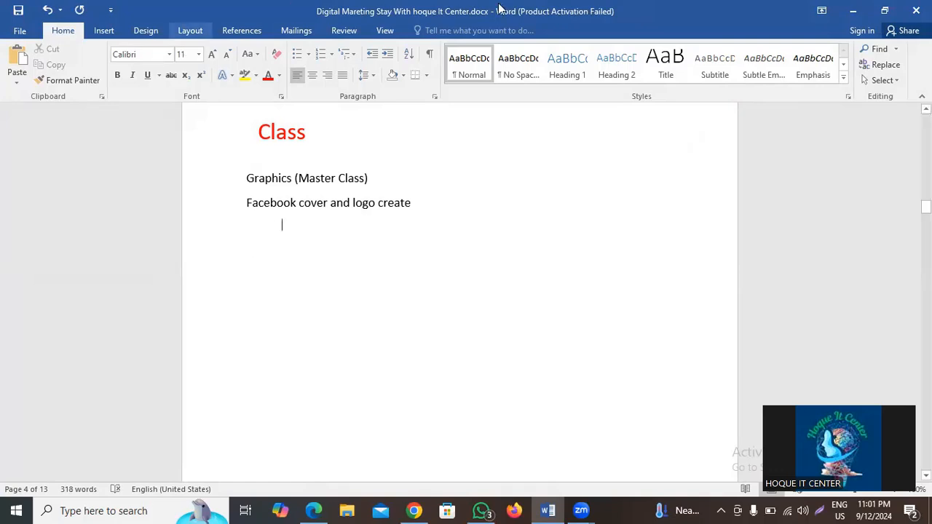
{"action": "left_click", "coordinate": [264, 157]}
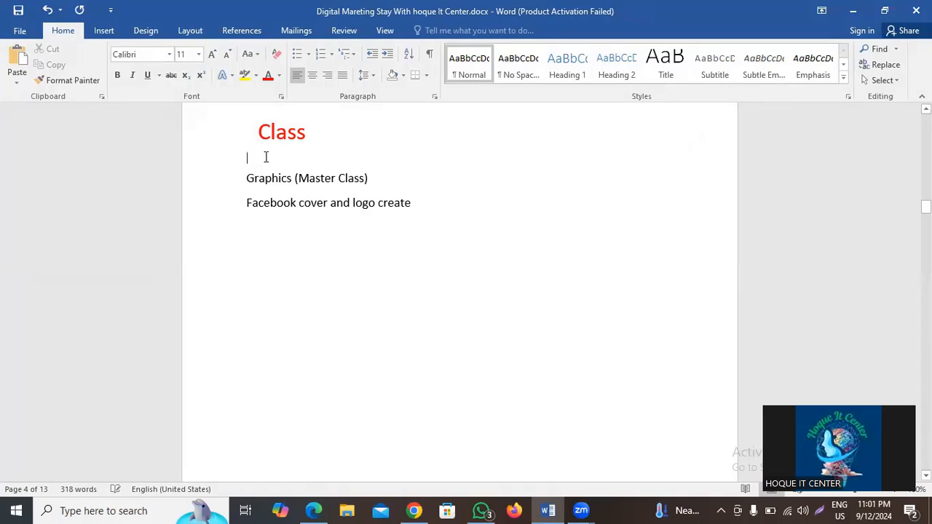
{"action": "type", "text": "1"}
{"action": "key", "text": "Return"}
{"action": "type", "text": "1"}
{"action": "key", "text": "Return"}
{"action": "type", "text": "8"}
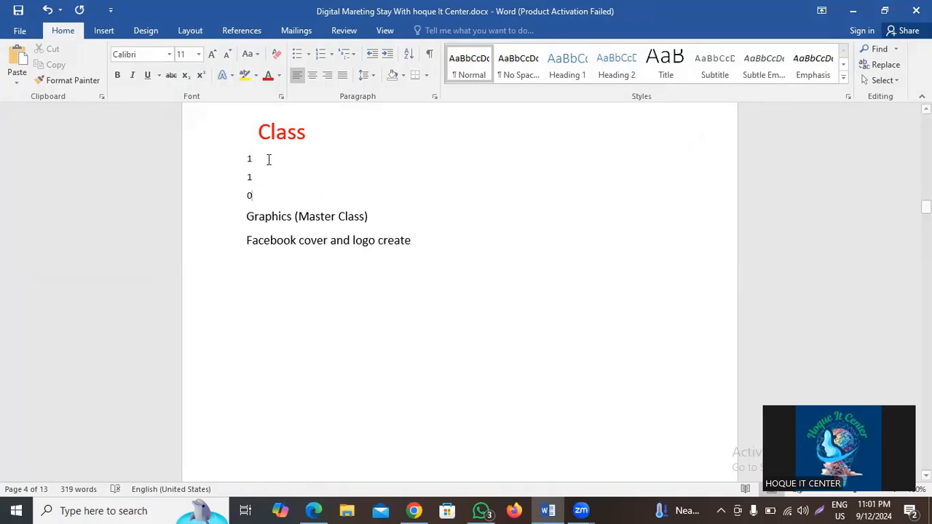
{"action": "key", "text": "BackSpace"}
{"action": "key", "text": "BackSpace"}
{"action": "key", "text": "BackSpace"}
{"action": "key", "text": "BackSpace"}
{"action": "key", "text": "BackSpace"}
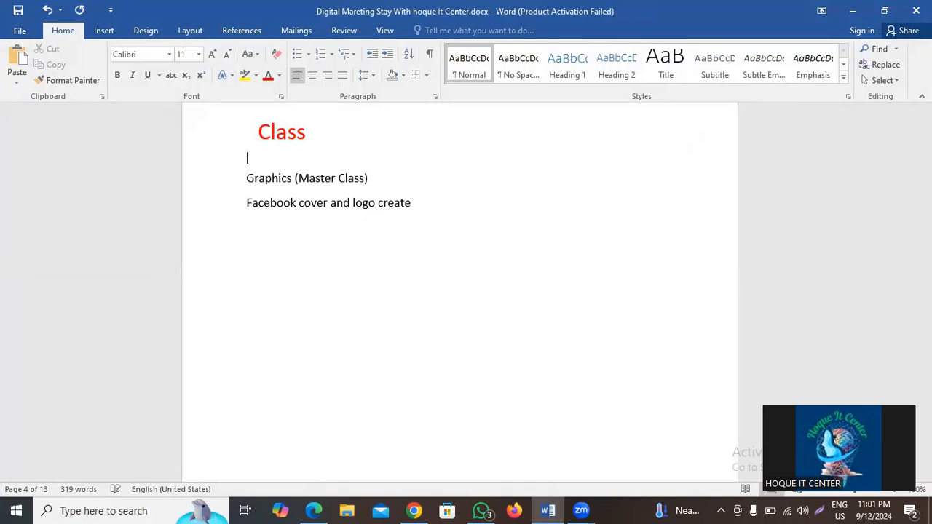
Review the class notes and the homework entry on the preceding page and return to the Graphics (Master Class) page
{"action": "left_click", "coordinate": [275, 246]}
{"action": "scroll", "coordinate": [318, 275], "scroll_direction": "up", "scroll_amount": 1}
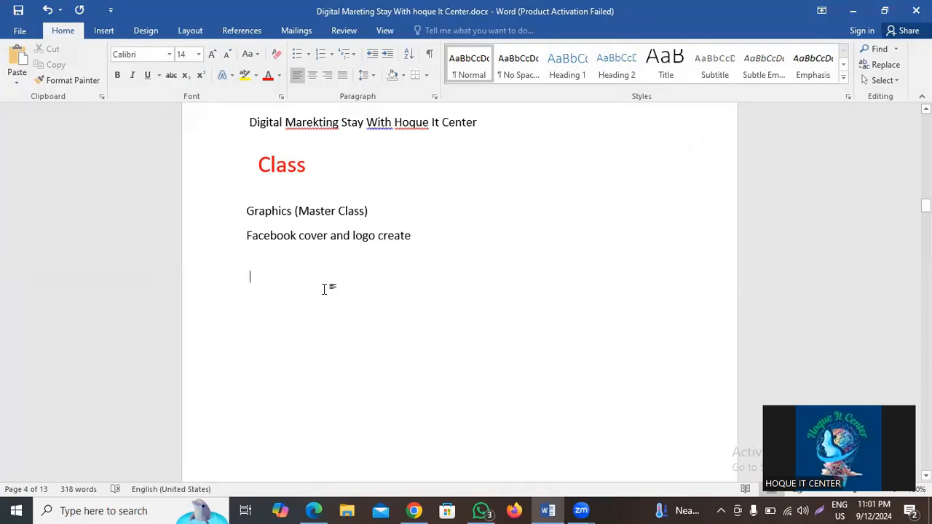
{"action": "scroll", "coordinate": [324, 289], "scroll_direction": "up", "scroll_amount": 9}
{"action": "scroll", "coordinate": [325, 291], "scroll_direction": "down", "scroll_amount": 1}
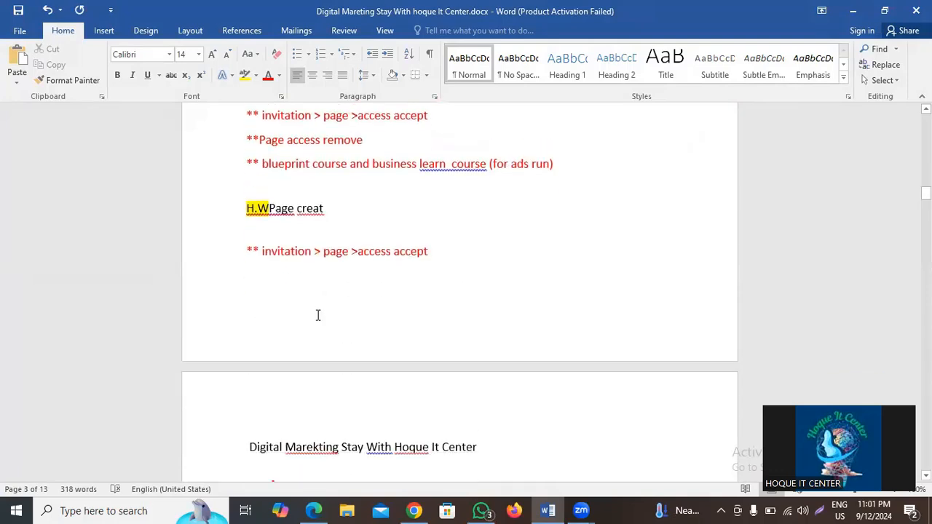
{"action": "scroll", "coordinate": [317, 314], "scroll_direction": "down", "scroll_amount": 7}
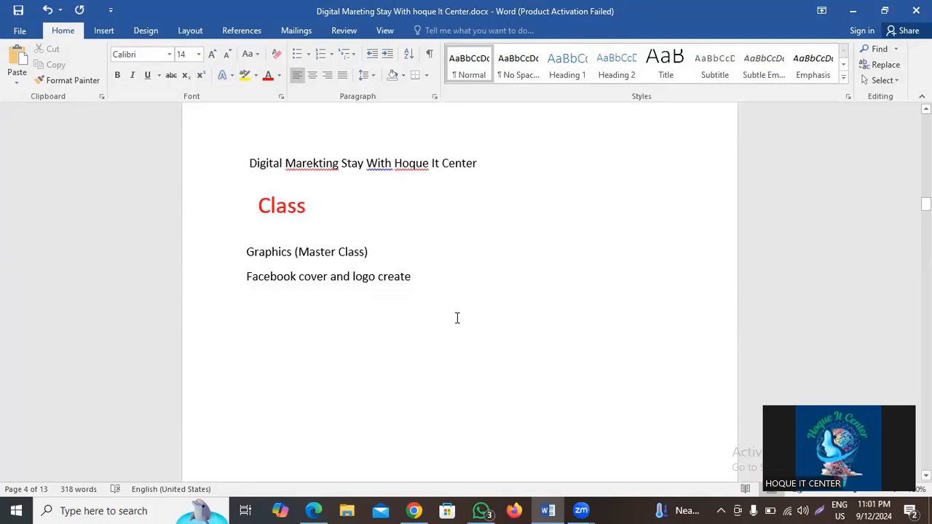
{"action": "key", "text": "Return"}
{"action": "type", "text": "1"}
{"action": "key", "text": "Return"}
{"action": "type", "text": "0"}
{"action": "key", "text": "BackSpace"}
{"action": "key", "text": "BackSpace"}
{"action": "key", "text": "BackSpace"}
{"action": "key", "text": "BackSpace"}
{"action": "key", "text": "Return"}
{"action": "type", "text": "H"}
{"action": "key", "text": "Return"}
{"action": "type", "text": "W"}
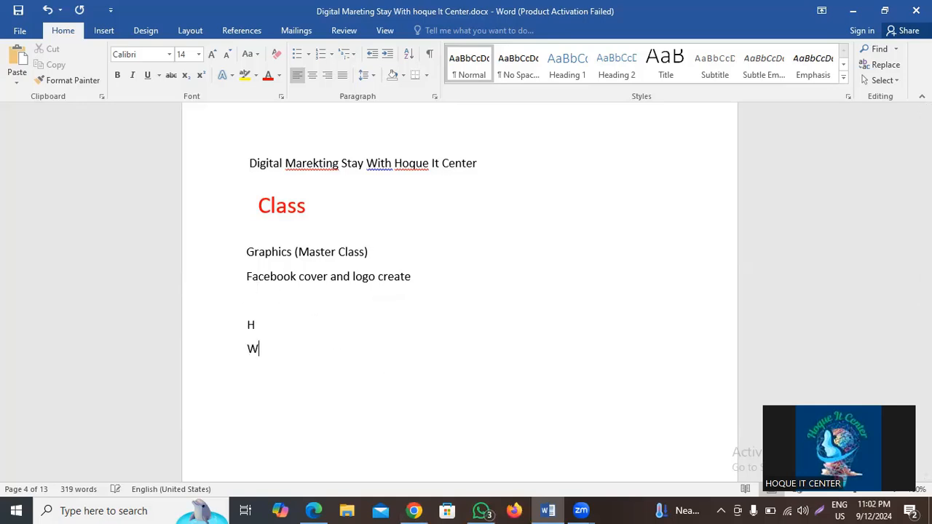
{"action": "key", "text": "BackSpace"}
{"action": "key", "text": "BackSpace"}
{"action": "key", "text": "BackSpace"}
{"action": "key", "text": "BackSpace"}
{"action": "key", "text": "Return"}
{"action": "type", "text": "w"}
{"action": "key", "text": "BackSpace"}
{"action": "key", "text": "BackSpace"}
{"action": "type", "text": ".. 3 3 3 3 9 9 9"}
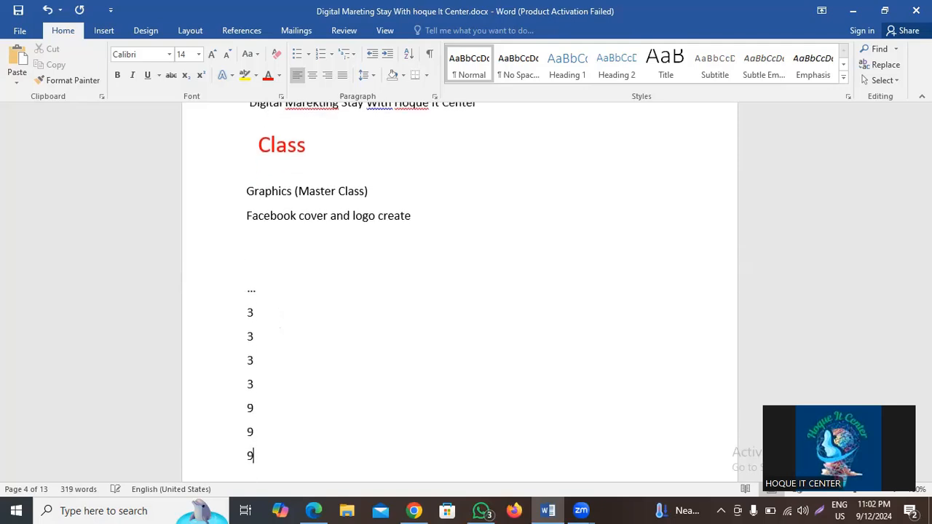
{"action": "key", "text": "BackSpace"}
{"action": "key", "text": "BackSpace"}
{"action": "key", "text": "BackSpace"}
{"action": "key", "text": "BackSpace"}
{"action": "key", "text": "BackSpace"}
{"action": "key", "text": "BackSpace"}
{"action": "key", "text": "BackSpace"}
{"action": "key", "text": "BackSpace"}
{"action": "key", "text": "BackSpace"}
{"action": "key", "text": "BackSpace"}
{"action": "key", "text": "BackSpace"}
{"action": "key", "text": "BackSpace"}
{"action": "key", "text": "BackSpace"}
{"action": "key", "text": "BackSpace"}
{"action": "key", "text": "BackSpace"}
{"action": "key", "text": "BackSpace"}
{"action": "key", "text": "BackSpace"}
{"action": "key", "text": "BackSpace"}
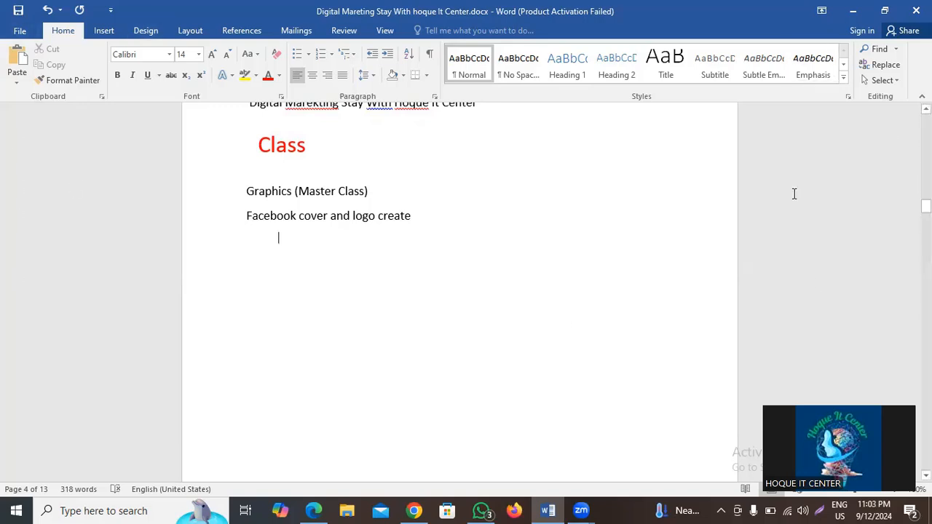
Switch to Facebook in Chrome, open the Hoque It Center Group and dismiss its welcome message
{"action": "left_click", "coordinate": [861, 16]}
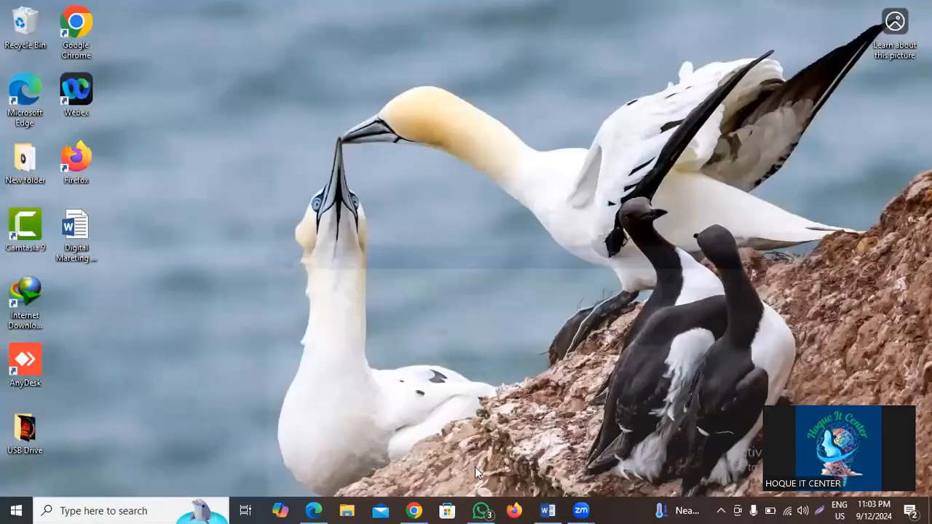
{"action": "left_click", "coordinate": [413, 511]}
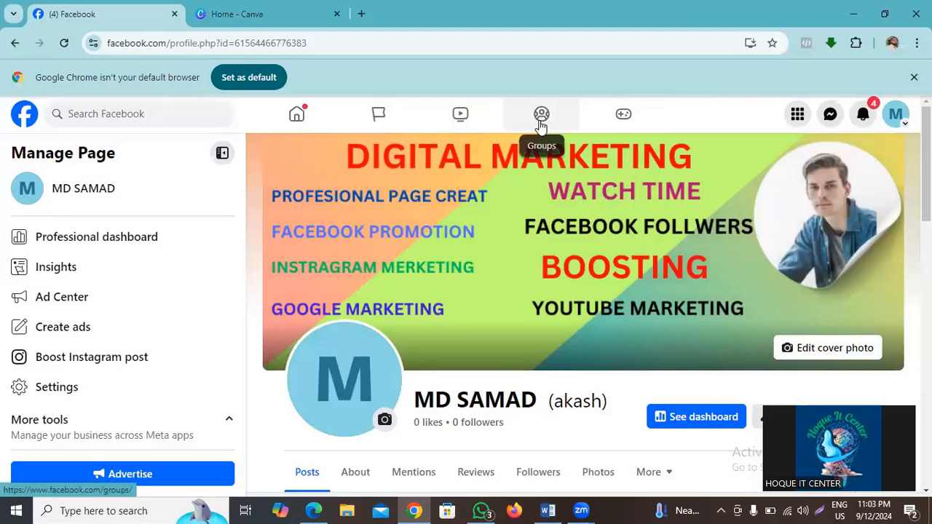
{"action": "left_click", "coordinate": [540, 125]}
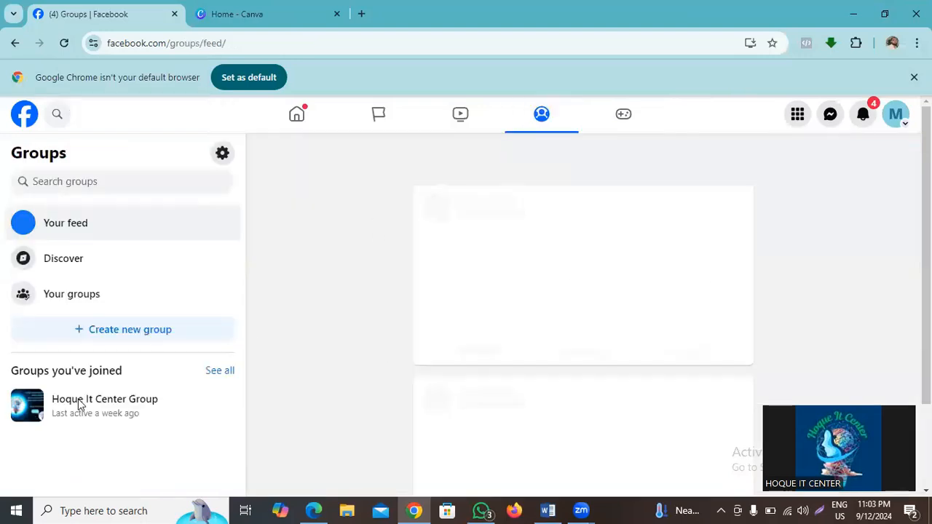
{"action": "left_click", "coordinate": [80, 404]}
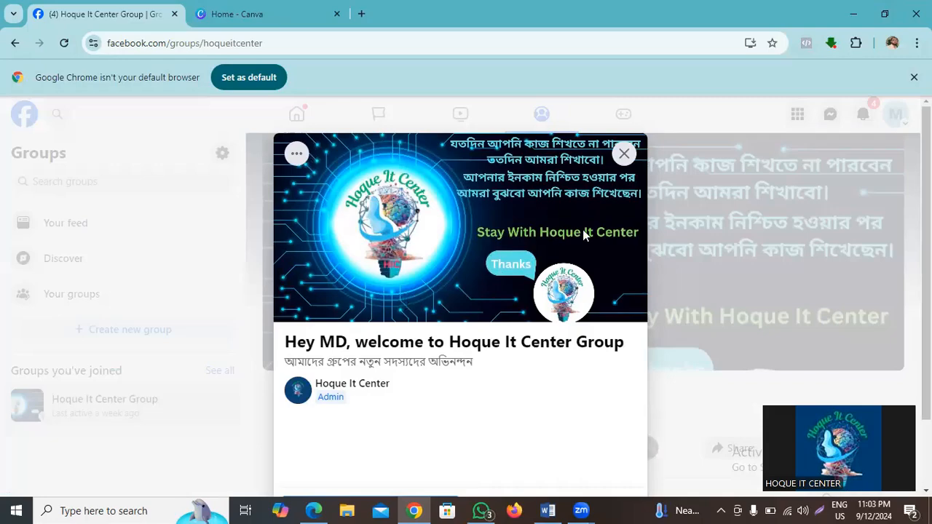
{"action": "left_click", "coordinate": [624, 153]}
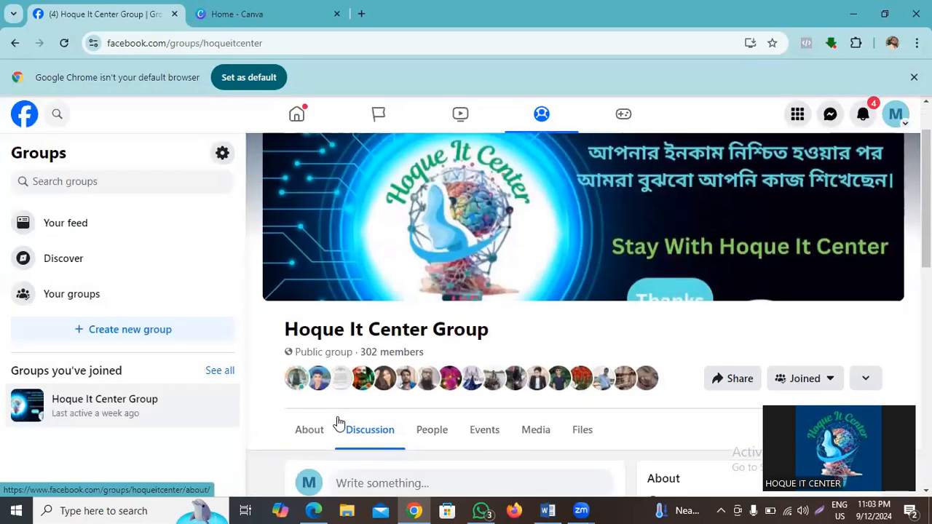
View the group's form for creating a public post and close it without posting
{"action": "scroll", "coordinate": [338, 422], "scroll_direction": "down", "scroll_amount": 4}
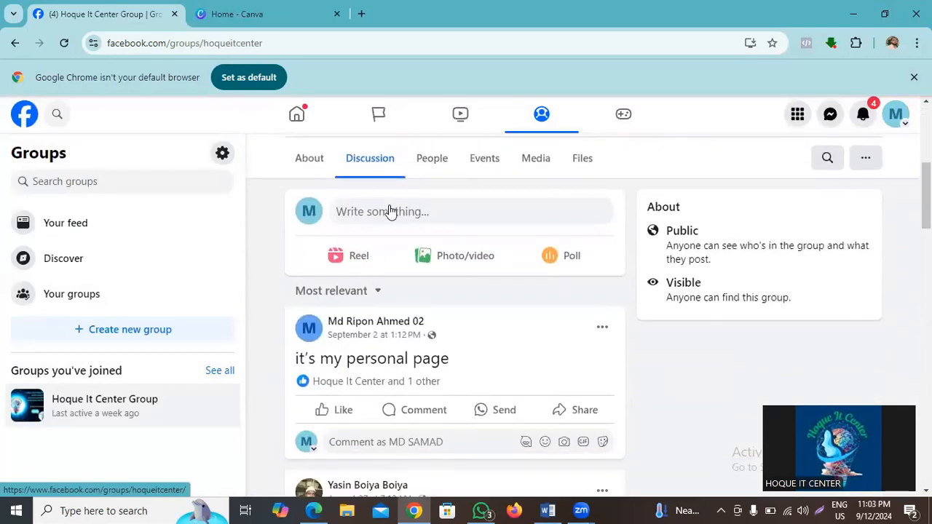
{"action": "left_click", "coordinate": [388, 210]}
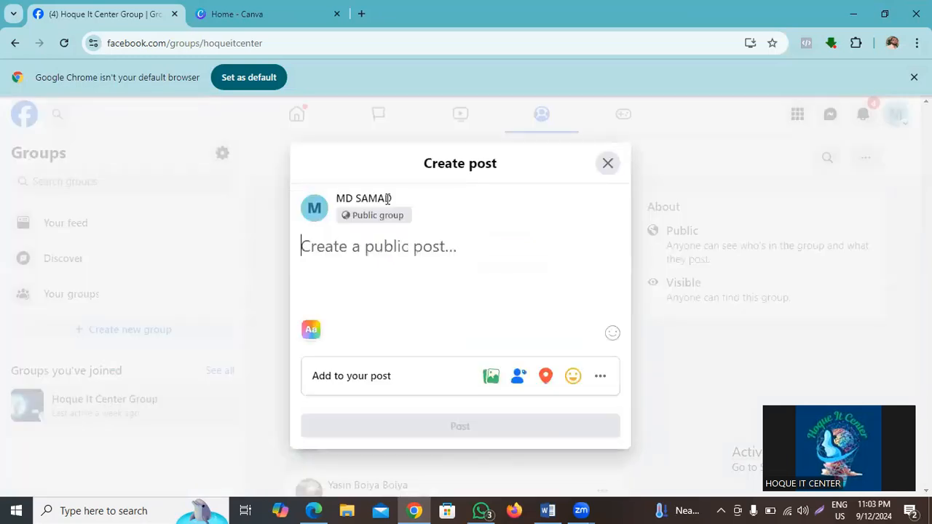
{"action": "left_click", "coordinate": [607, 162]}
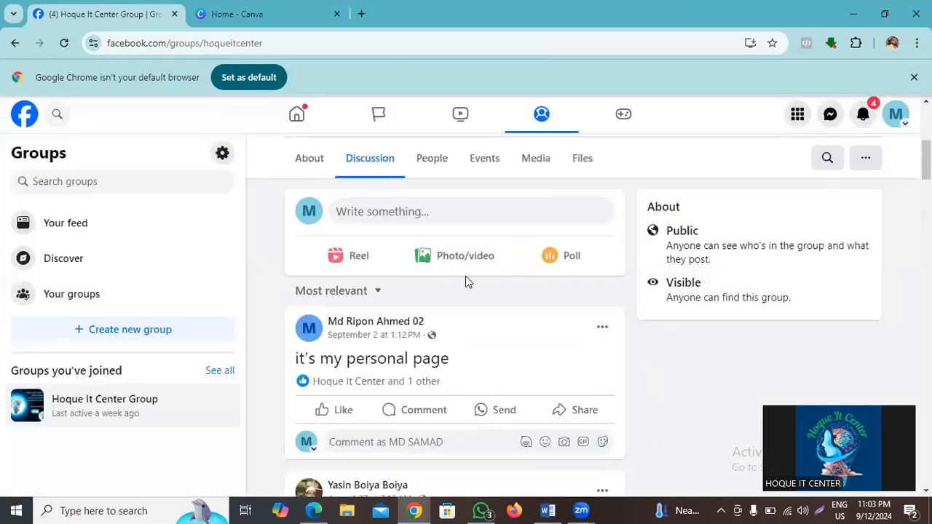
Like the "it's my personal page" post in the group's discussion and return to the group header
{"action": "left_click", "coordinate": [340, 410]}
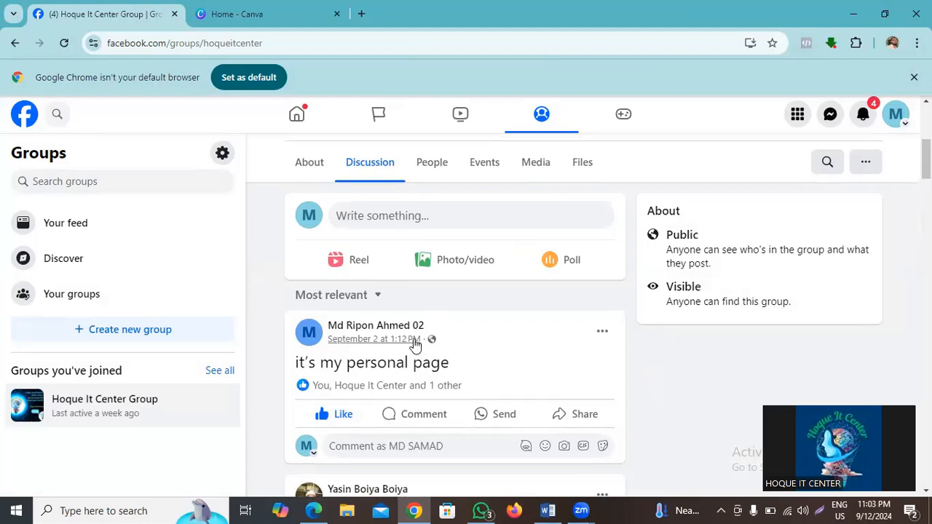
{"action": "scroll", "coordinate": [452, 378], "scroll_direction": "up", "scroll_amount": 4}
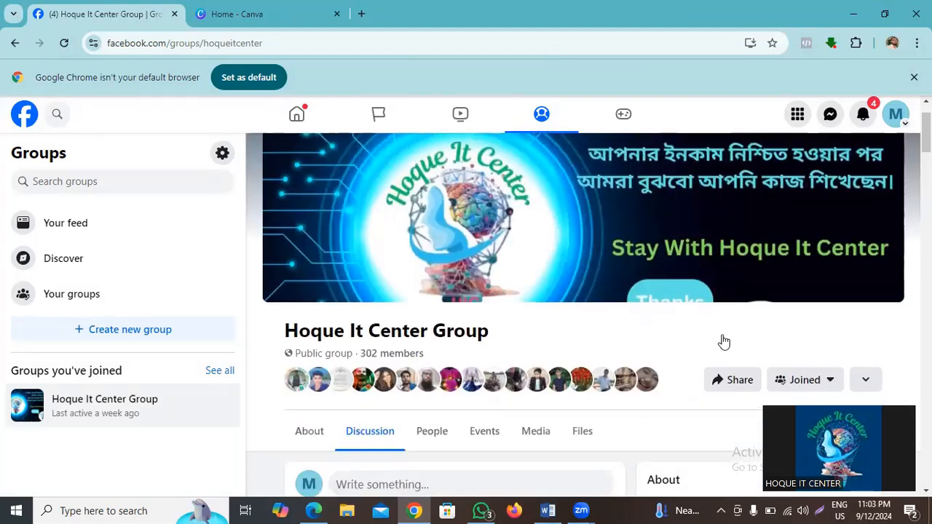
{"action": "scroll", "coordinate": [724, 342], "scroll_direction": "up", "scroll_amount": 1}
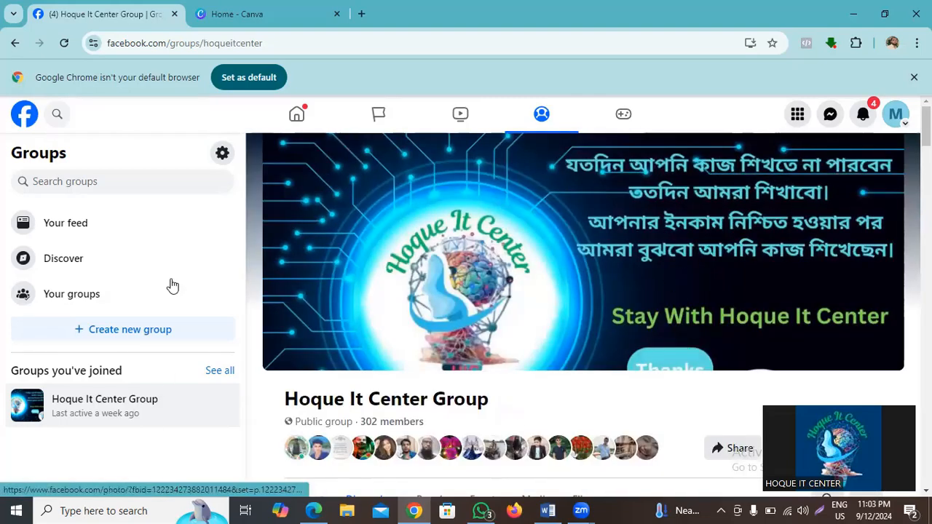
{"action": "scroll", "coordinate": [472, 357], "scroll_direction": "down", "scroll_amount": 3}
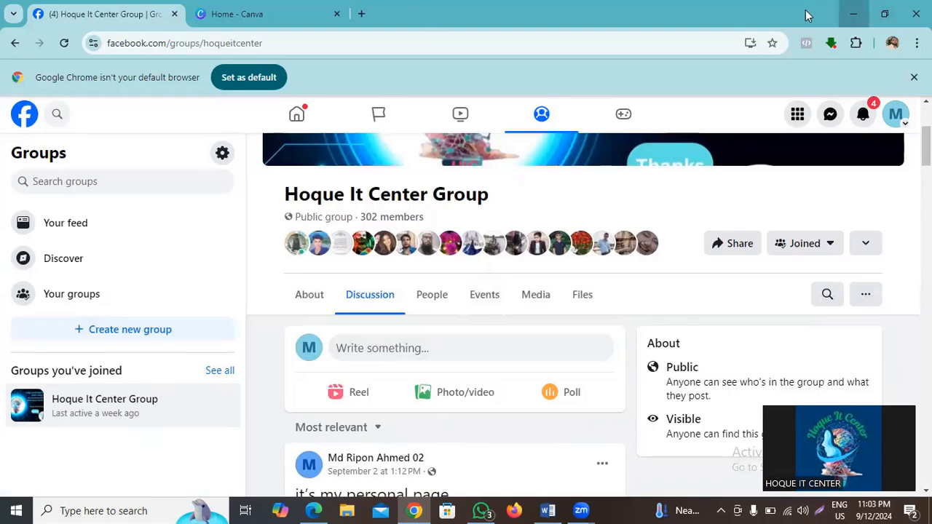
Switch back to the DIGITAL MARKETING design in Edge and open the Windows search
{"action": "left_click", "coordinate": [853, 13]}
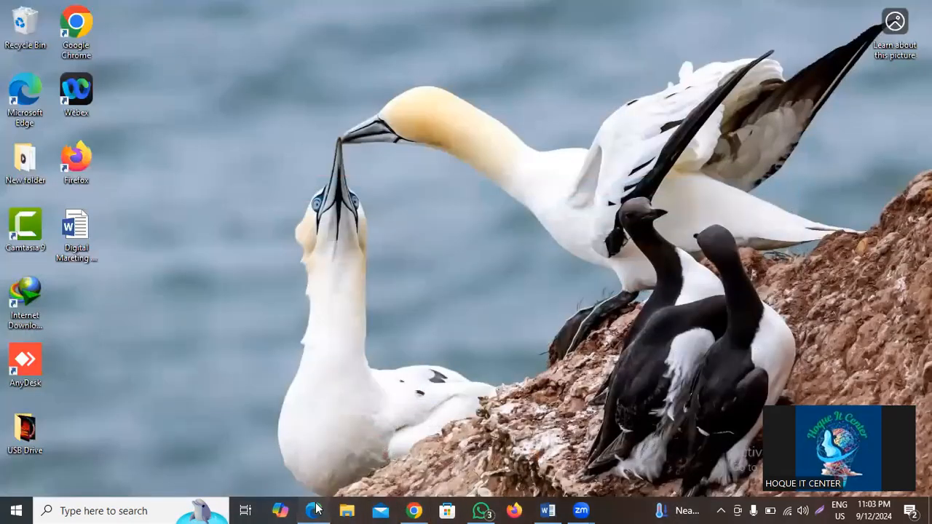
{"action": "left_click", "coordinate": [313, 510]}
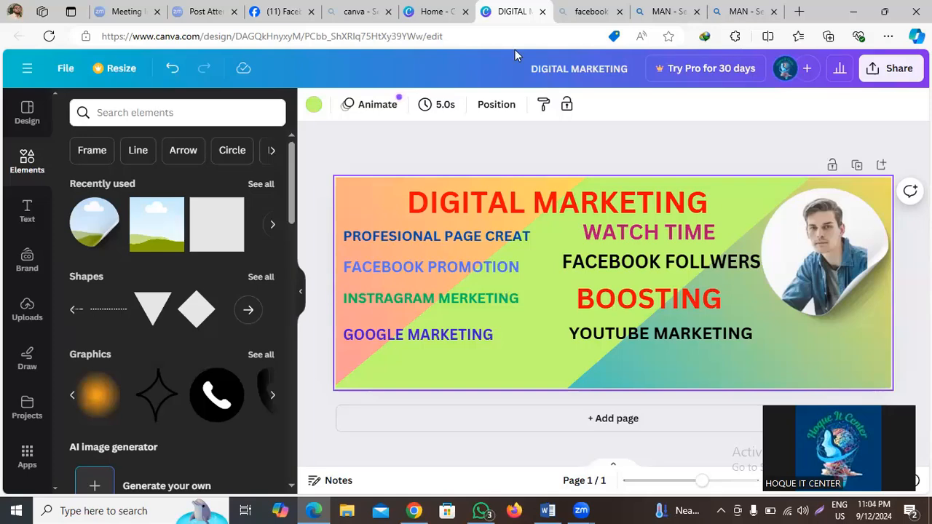
{"action": "left_click", "coordinate": [131, 510]}
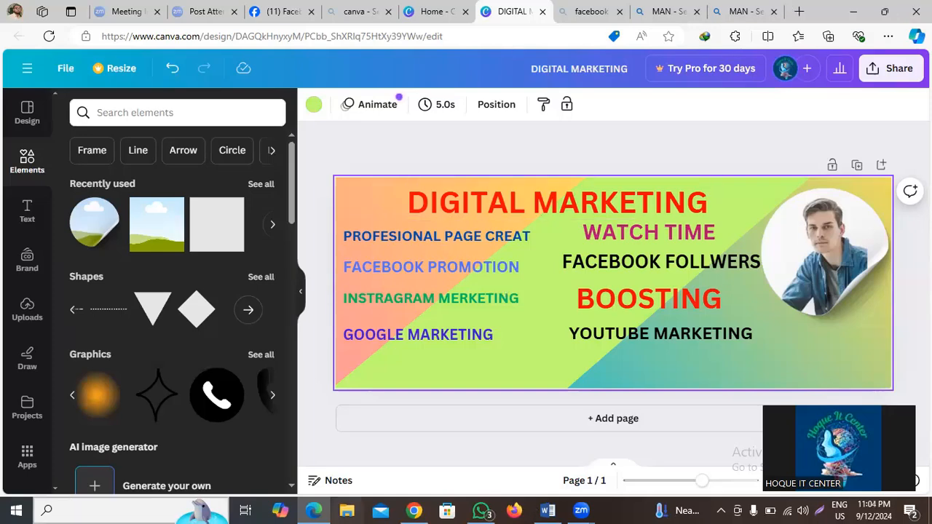